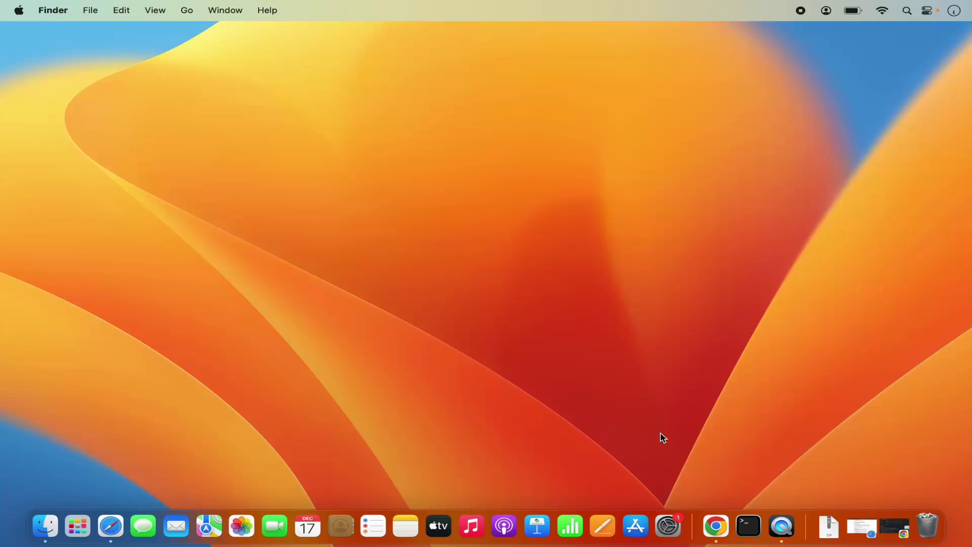
- Bring Chrome forward, follow the sponsored MongoDB result to mongodb.com, and show its Products menu
click(716, 527)
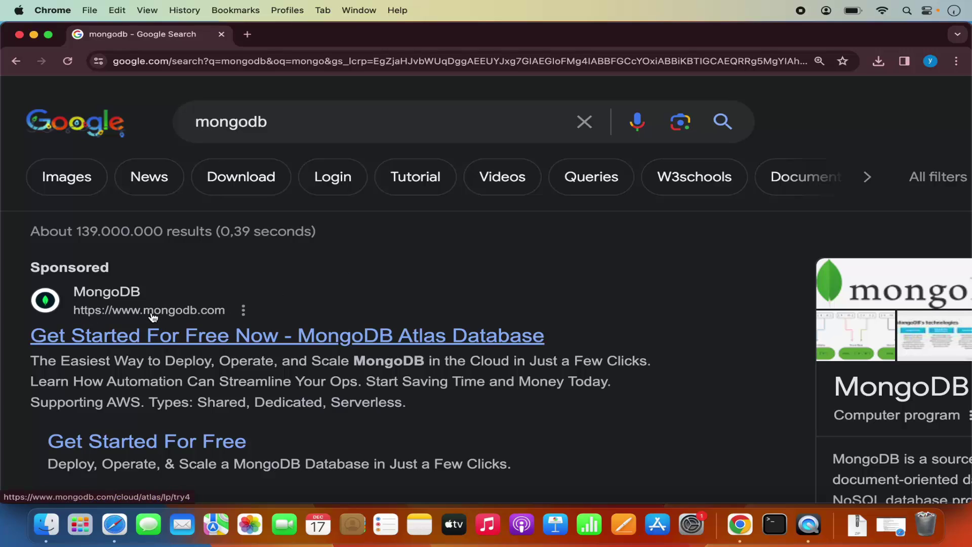
click(240, 336)
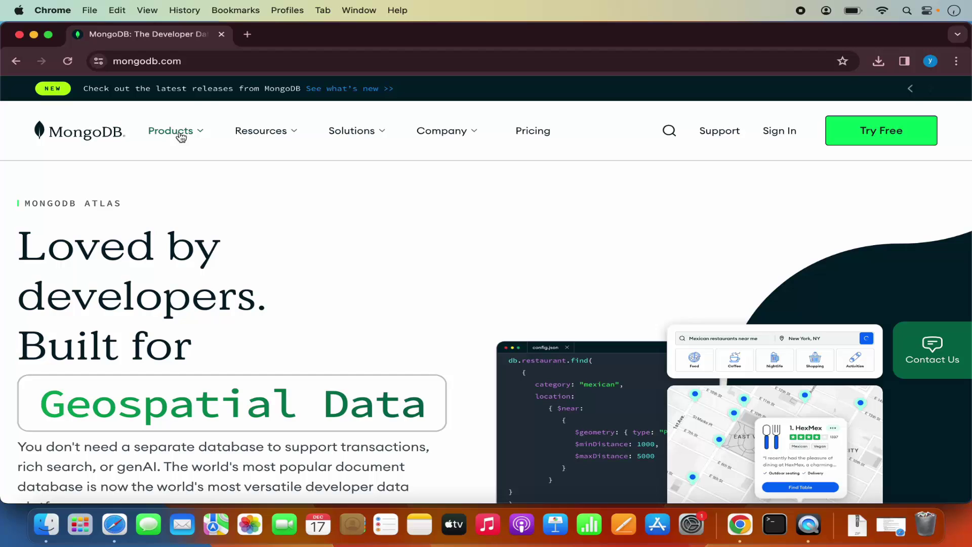
click(181, 134)
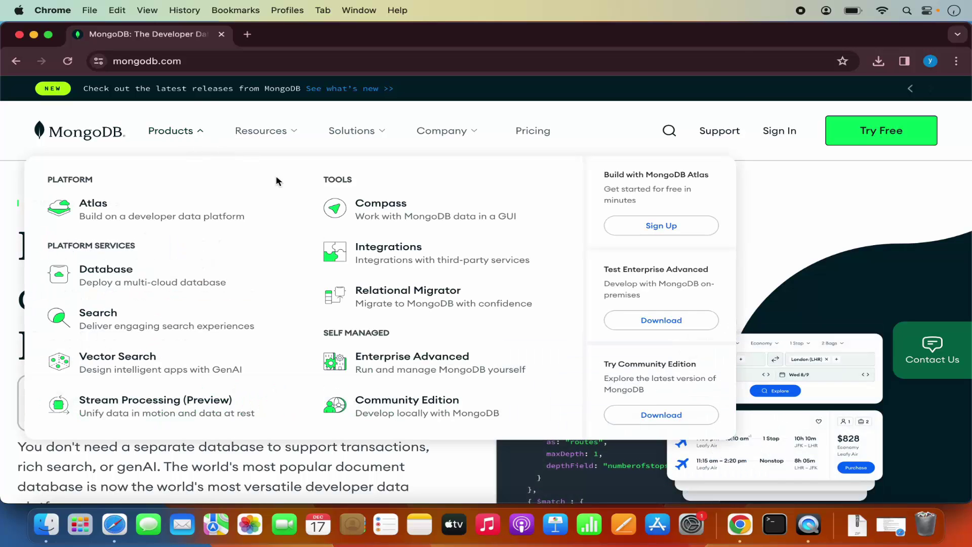
- Go to the Community Edition download page and scroll down to its Select package button
click(393, 410)
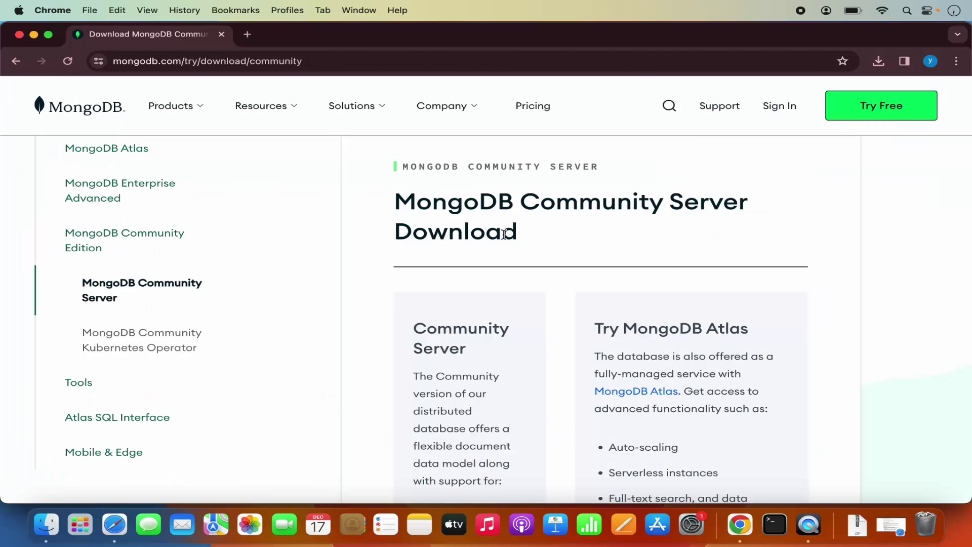
scroll(503, 235, down, 5)
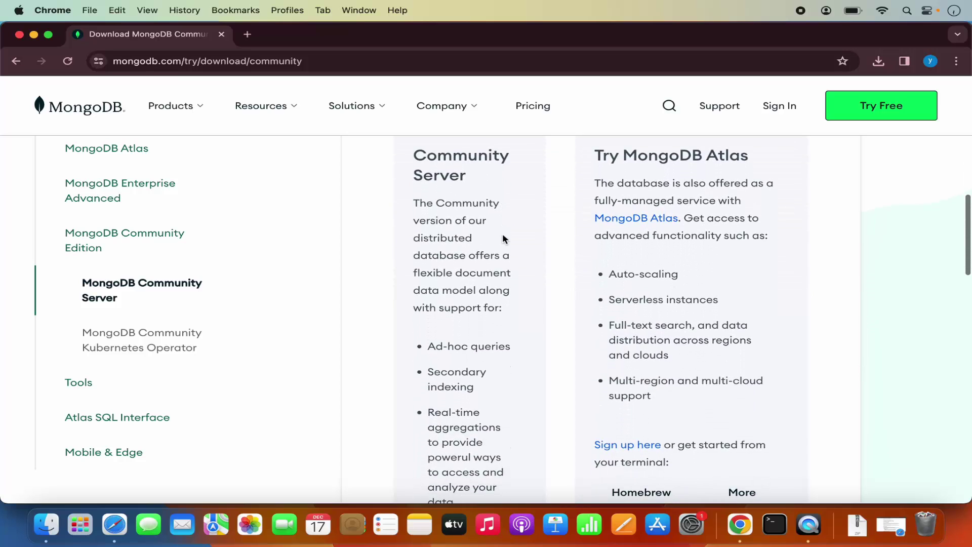
scroll(502, 233, down, 3)
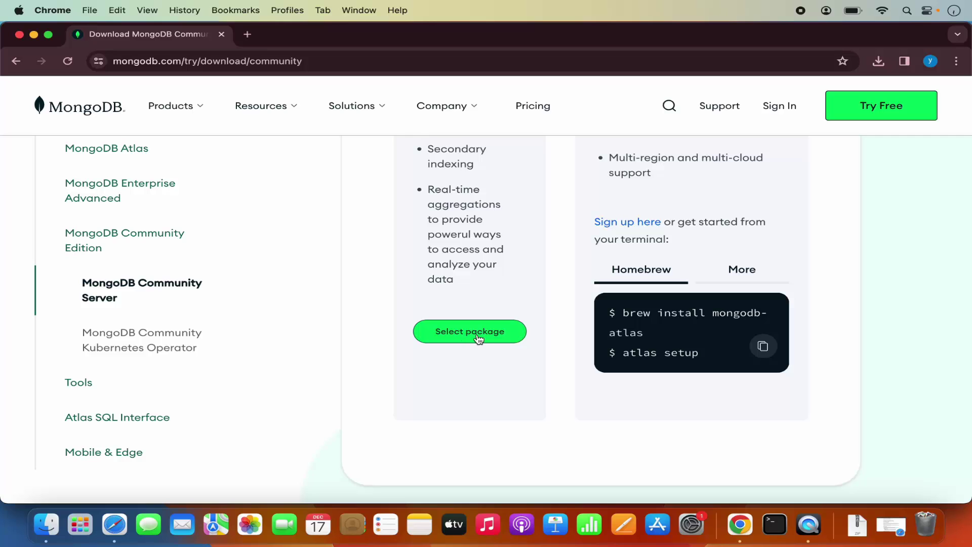
scroll(473, 341, up, 5)
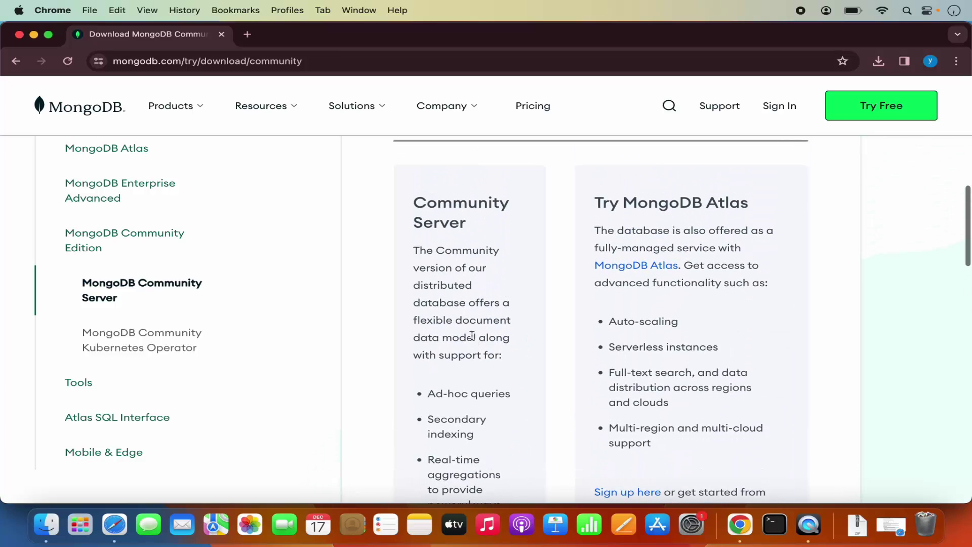
scroll(448, 228, down, 5)
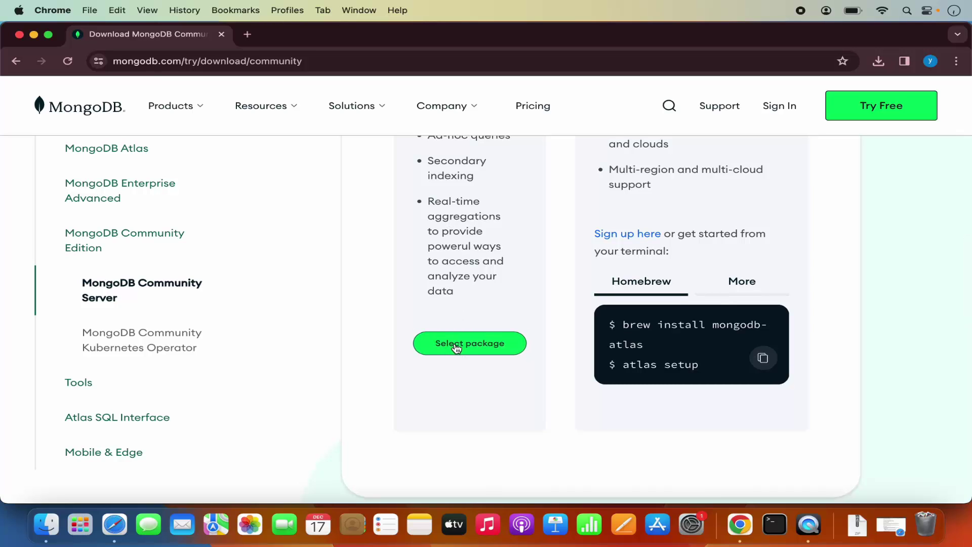
- Set the Community Server download to version 7.0.4 (current), macOS ARM 64, tgz package
click(456, 346)
scroll(453, 348, down, 1)
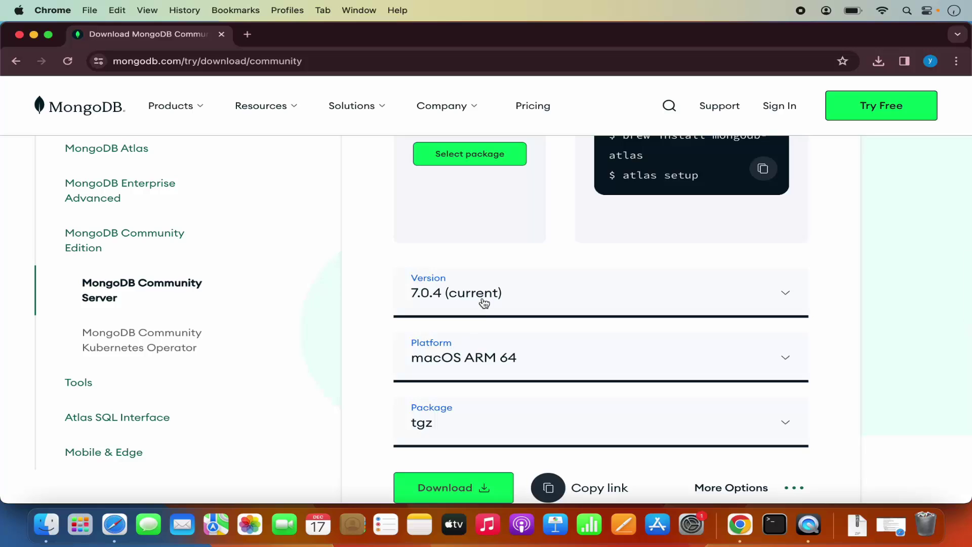
scroll(484, 302, down, 1)
scroll(485, 303, down, 1)
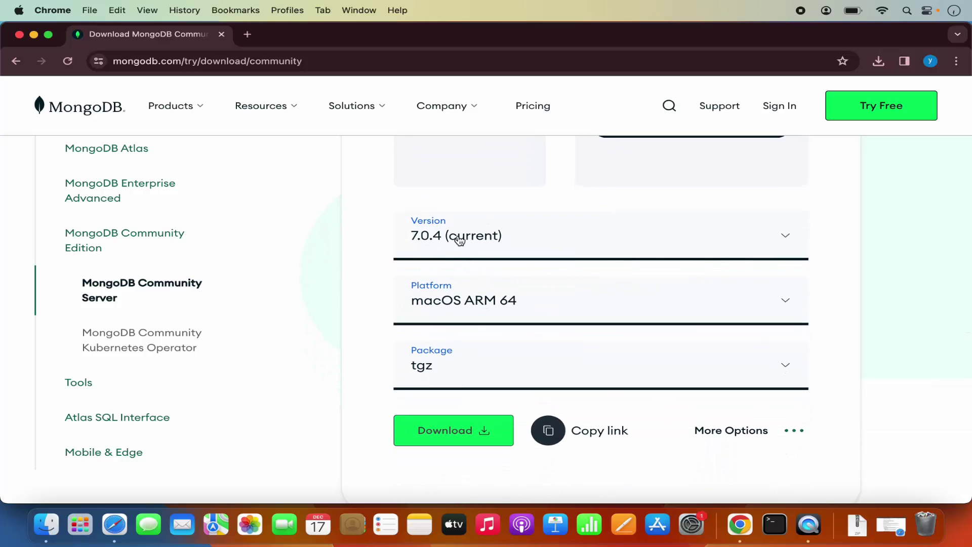
click(431, 372)
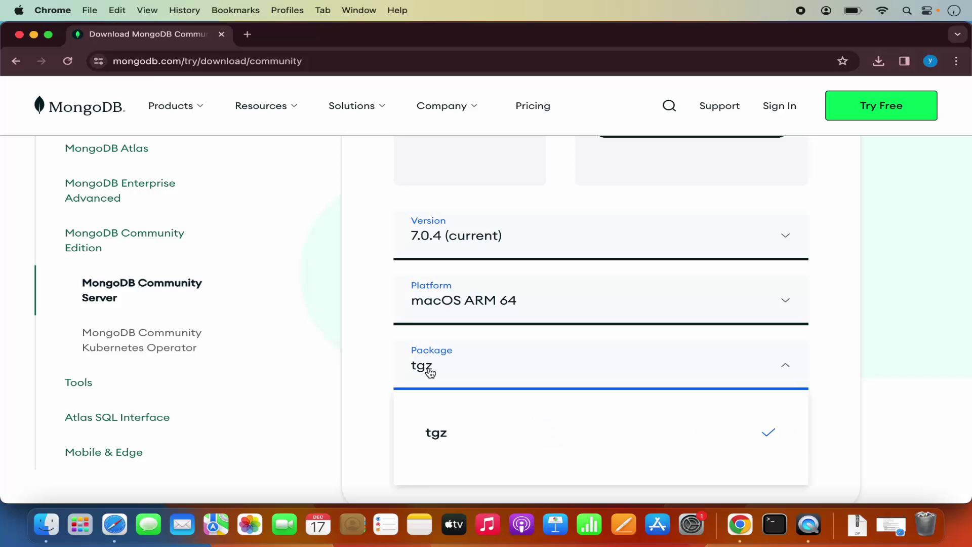
click(389, 360)
click(443, 245)
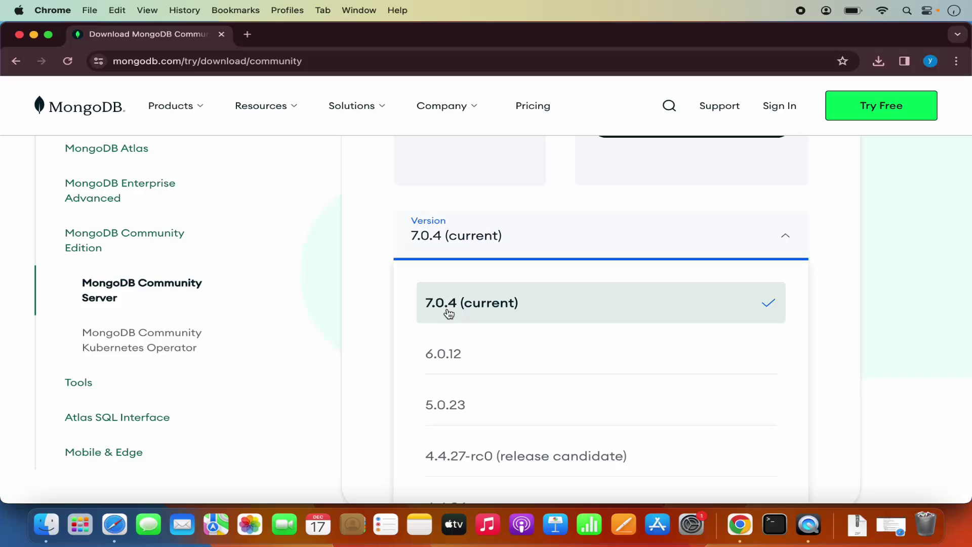
click(463, 313)
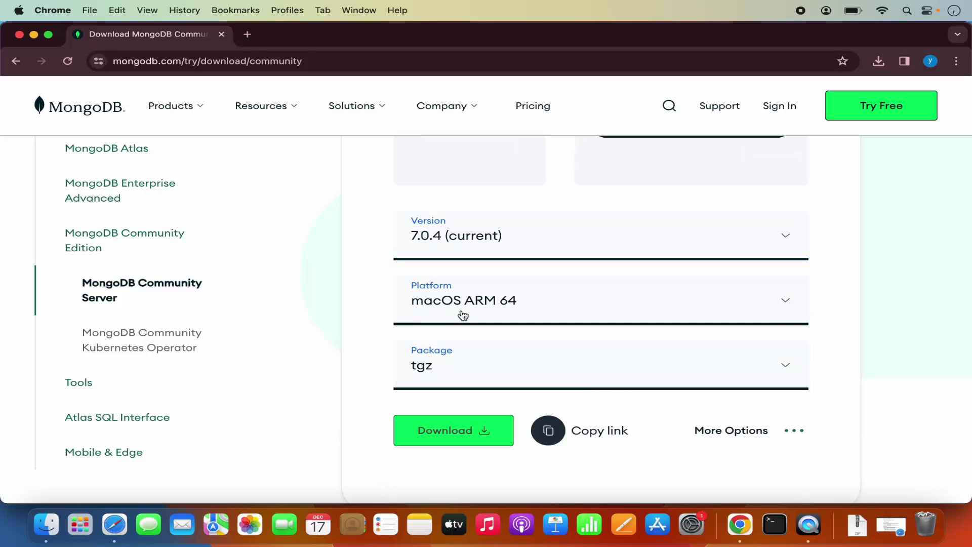
click(460, 304)
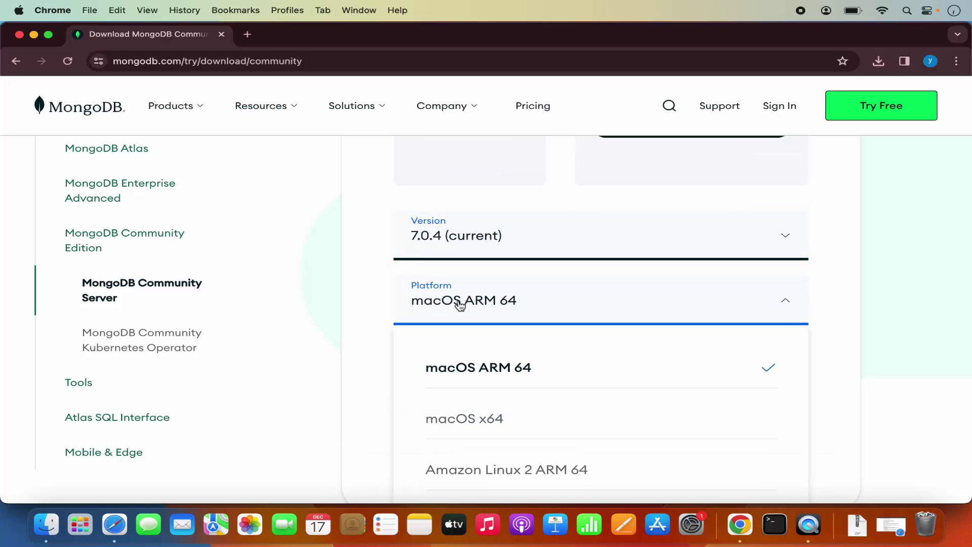
scroll(460, 305, down, 2)
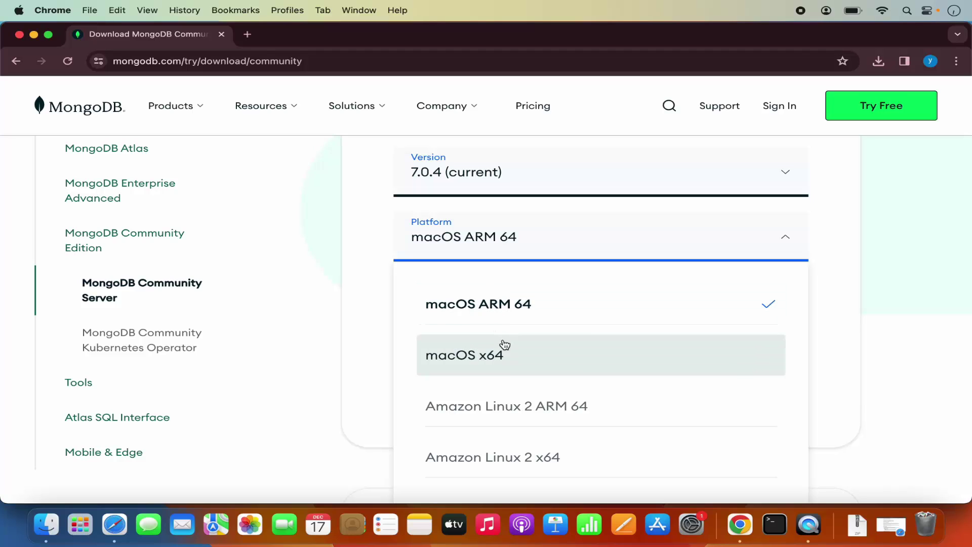
click(468, 310)
click(469, 310)
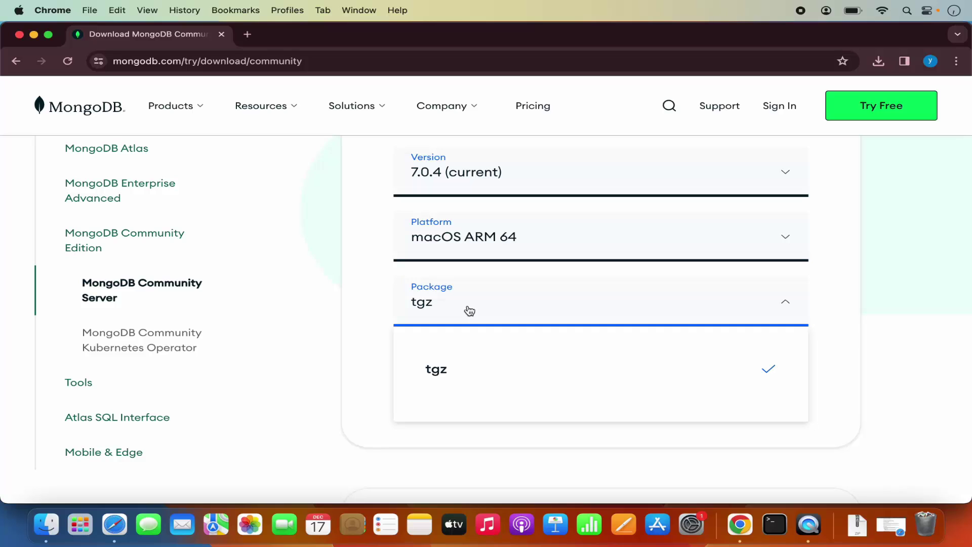
click(451, 369)
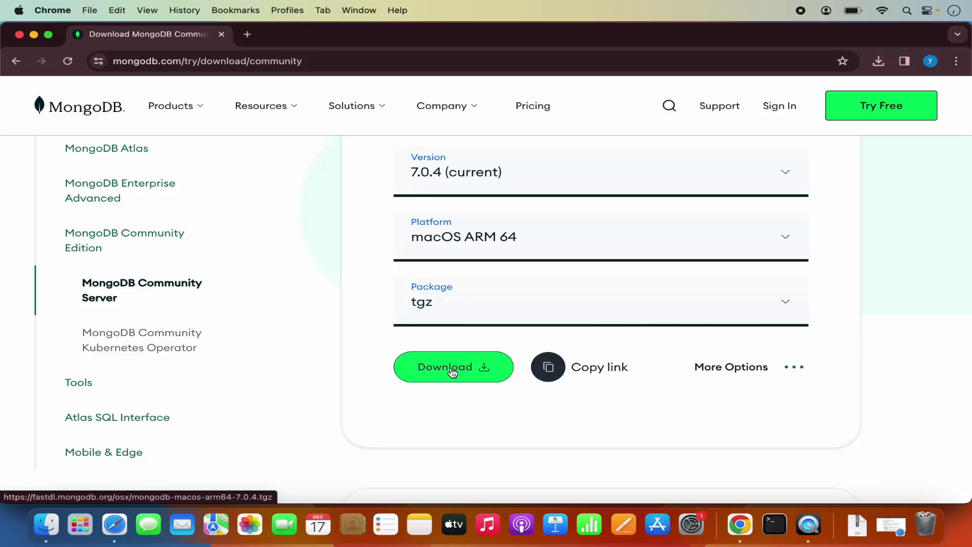
- Download mongodb-macos-arm64-7.0.4.tgz and open it from Chrome's download bubble to extract it
click(452, 372)
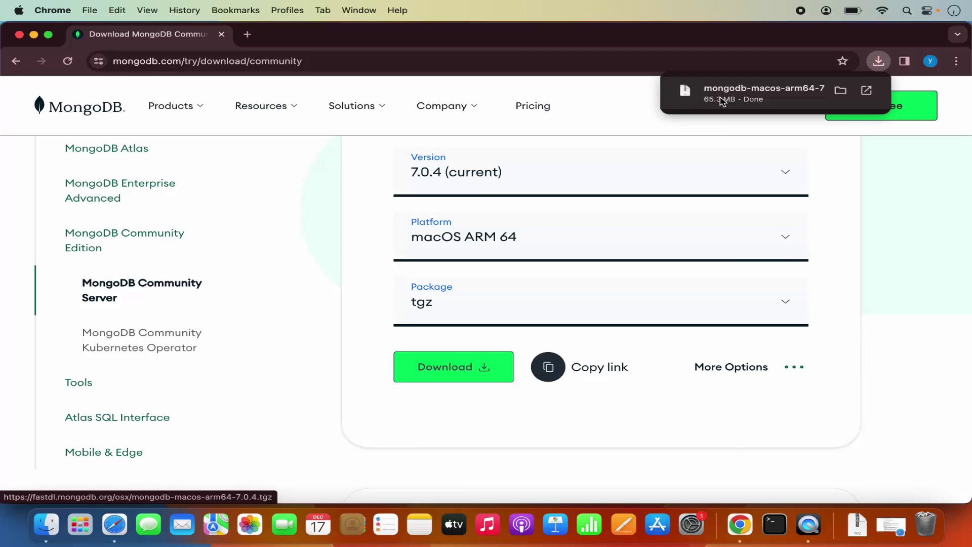
click(723, 101)
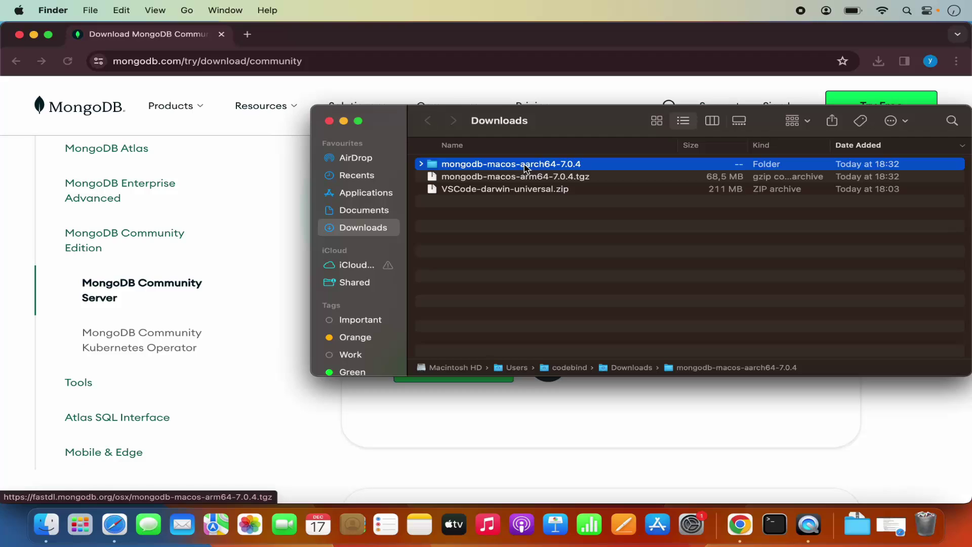
- Expand and collapse the mongodb-macos-aarch64-7.0.4 folder in Finder, then minimize Chrome and Finder
key(Right)
drag(547, 133, 460, 135)
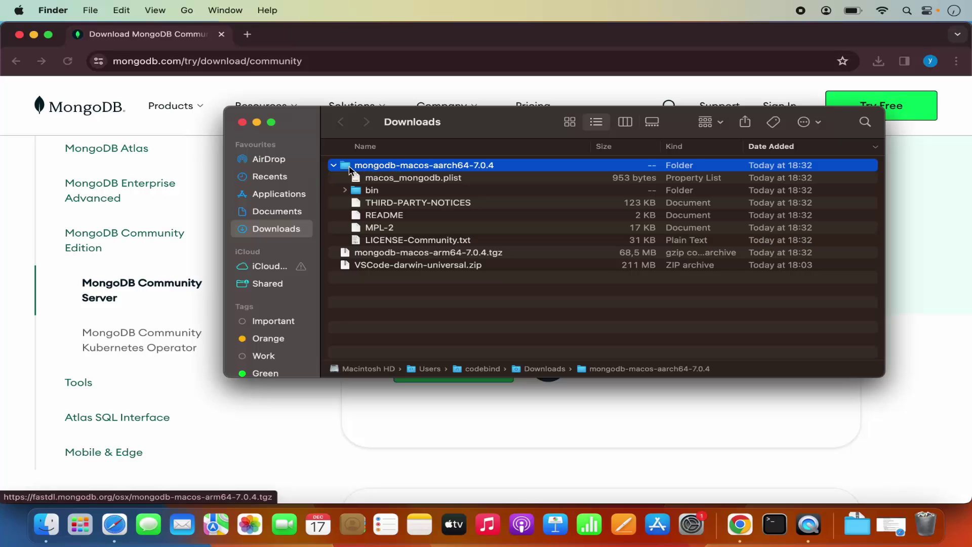
click(333, 166)
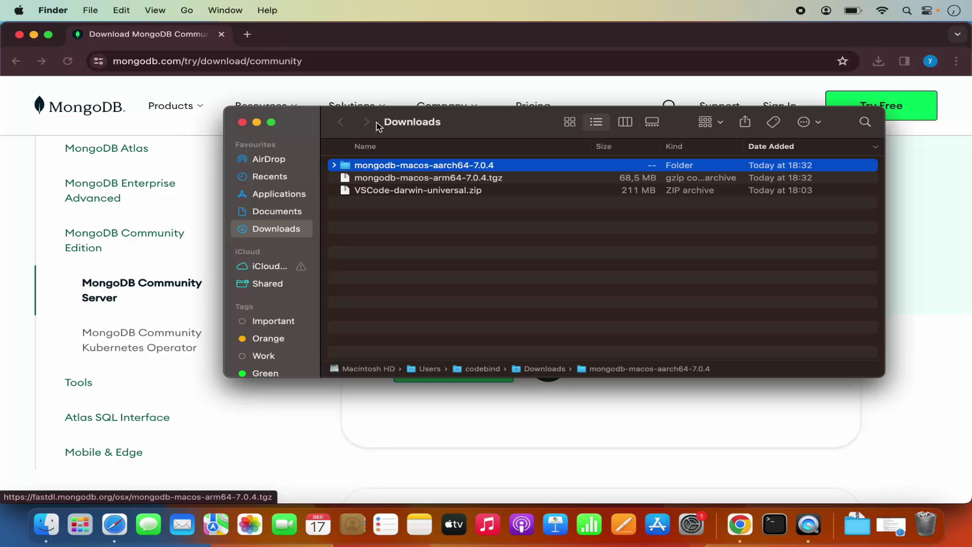
click(34, 35)
click(257, 124)
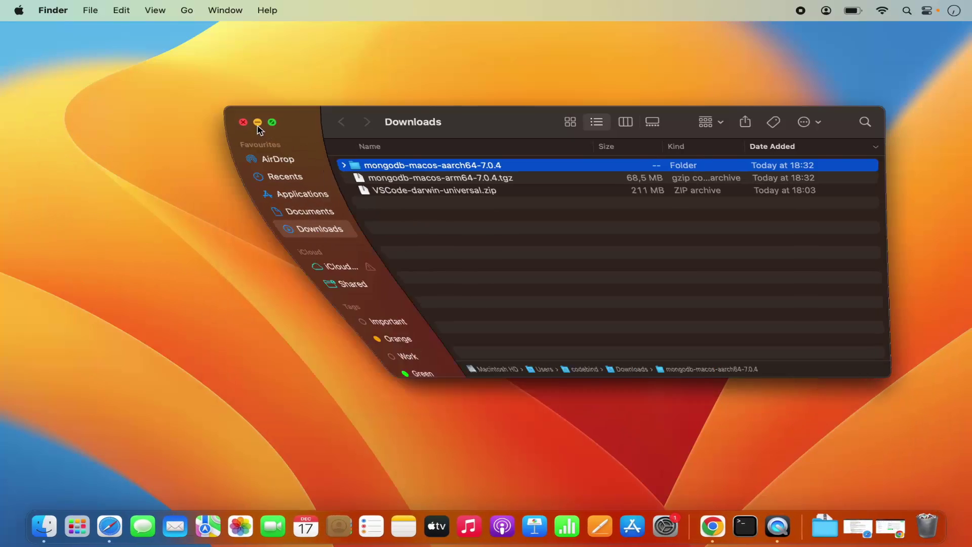
- Search 'term' in Spotlight and launch Terminal
click(907, 11)
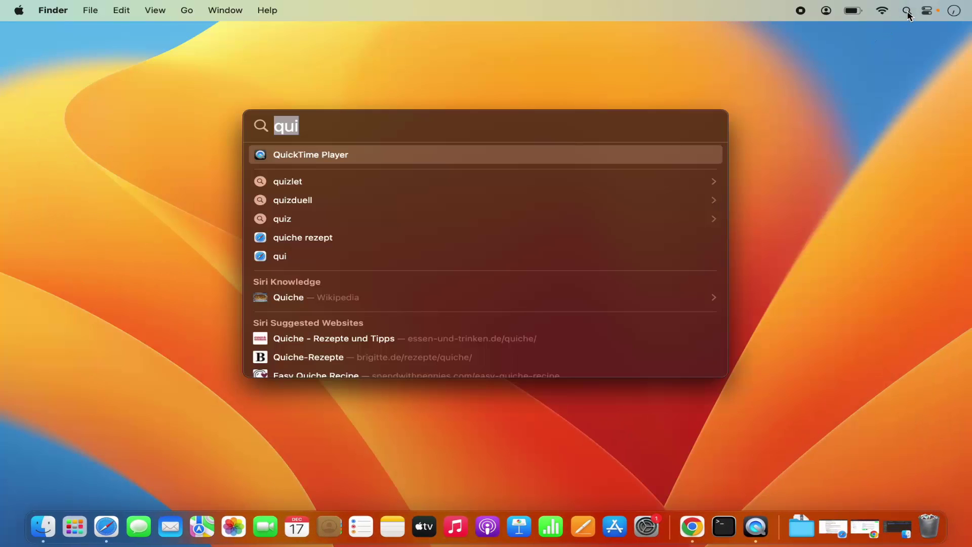
text(term)
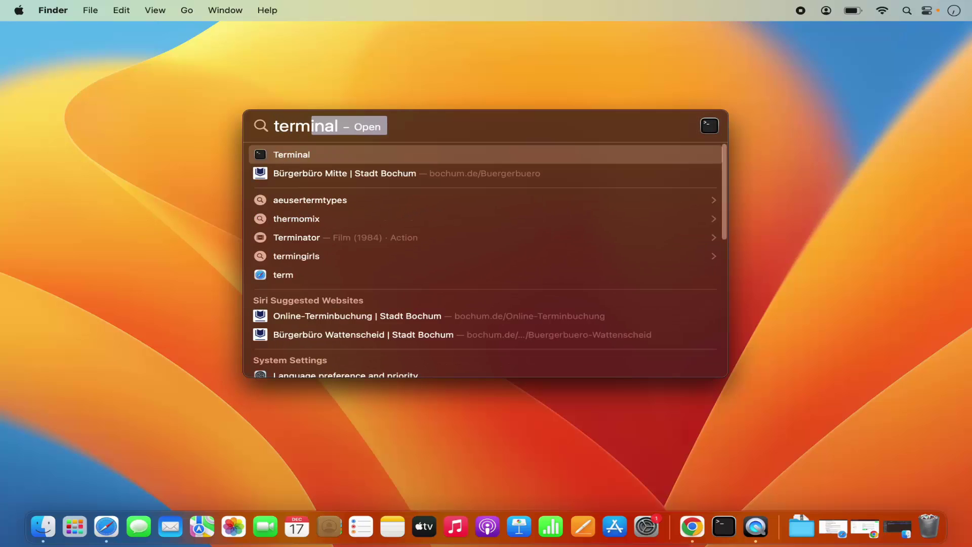
click(526, 157)
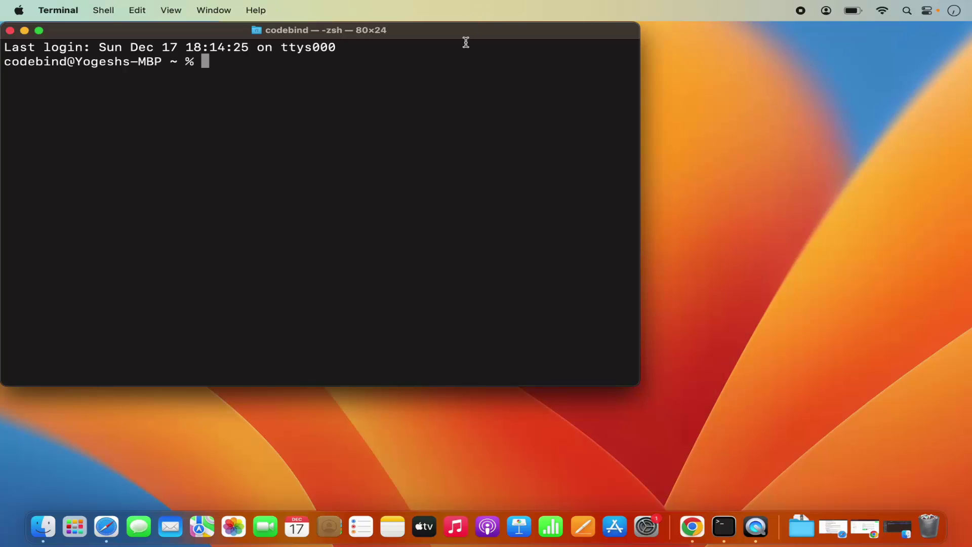
- Maximize Terminal and run pwd to show the home folder path
double_click(470, 36)
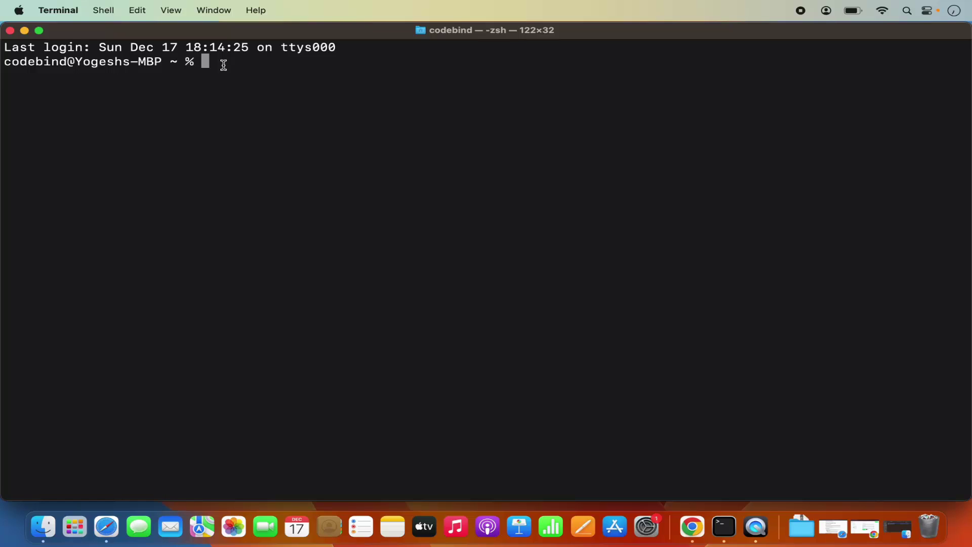
text(pwd)
key(Return)
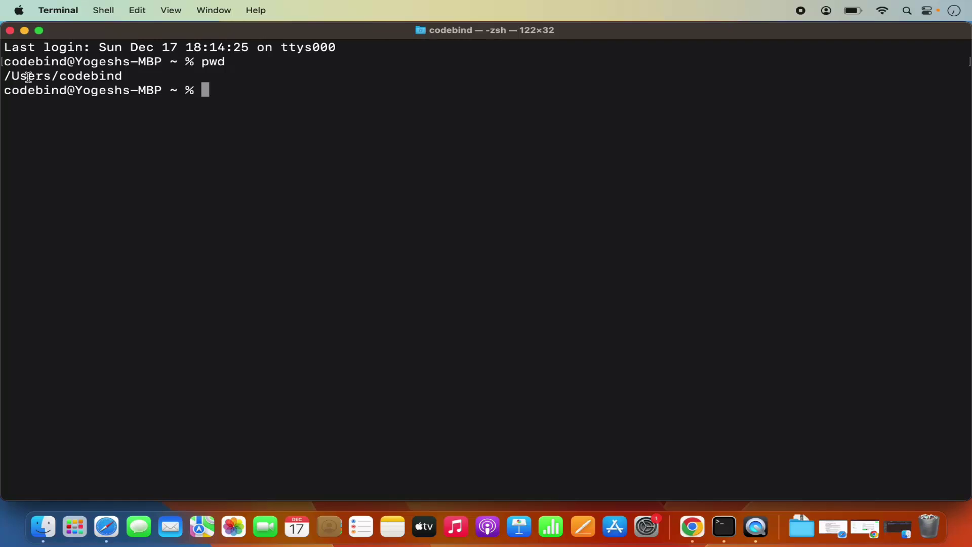
double_click(80, 78)
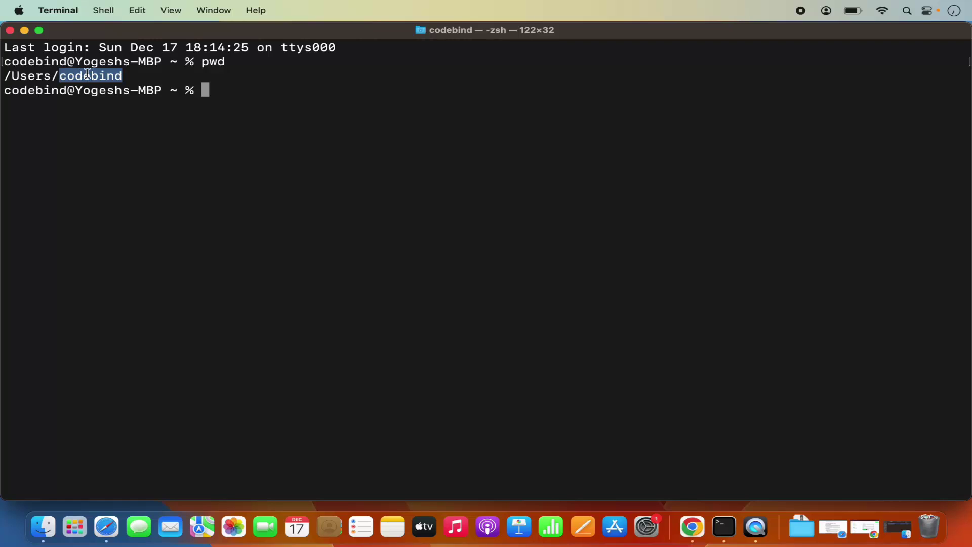
- Change into Downloads and list it, spotting the mongodb-macos-aarch64-7.0.4 folder
text(cd )
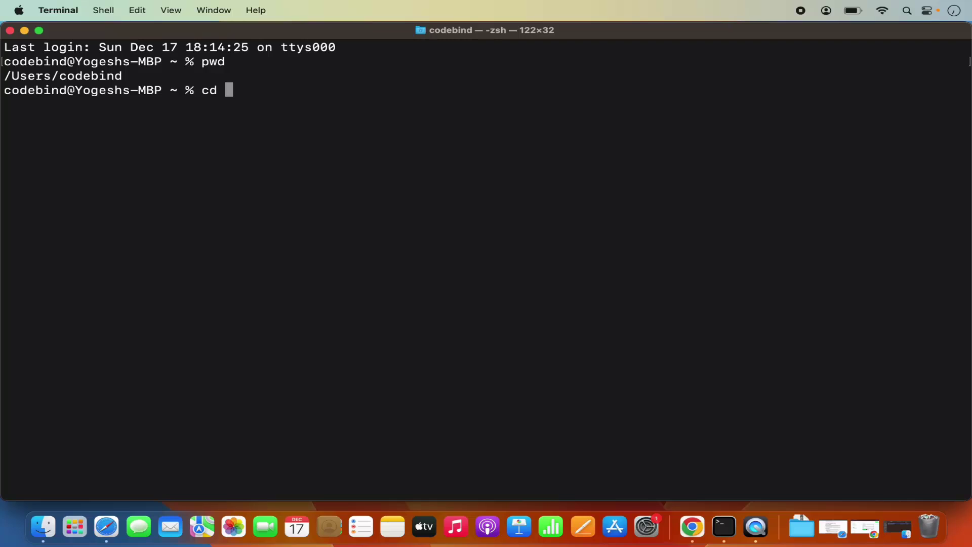
text(Do)
key(Tab)
key(Return)
text(ls)
key(Return)
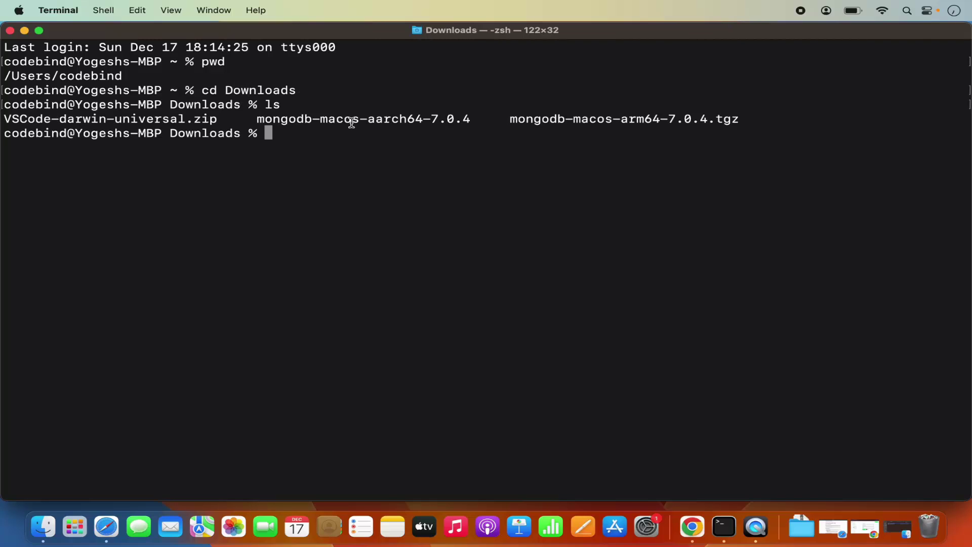
triple_click(418, 120)
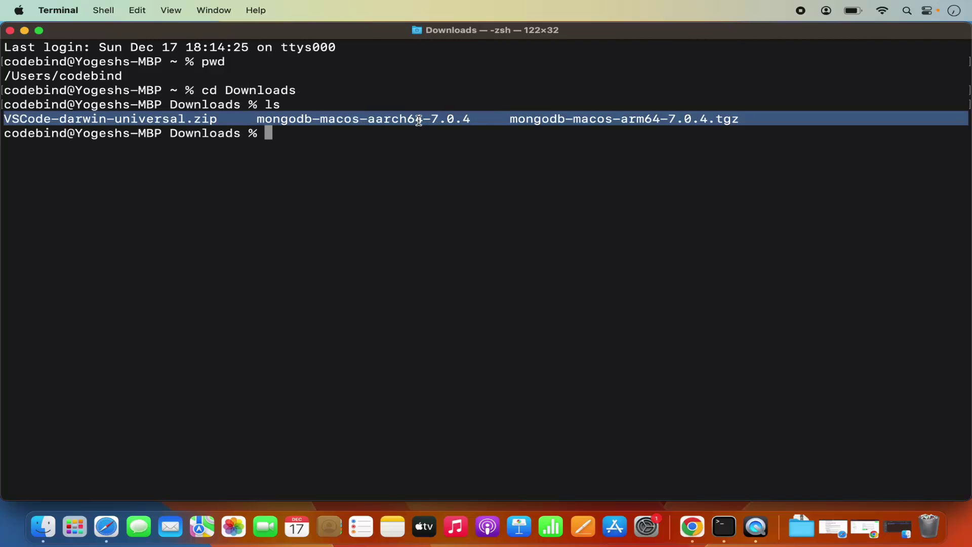
click(366, 121)
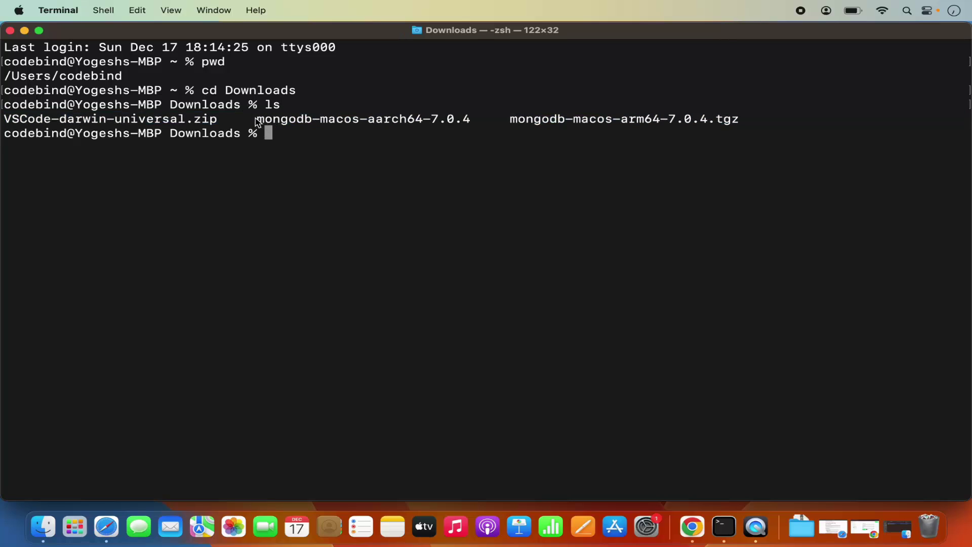
drag(259, 121, 472, 122)
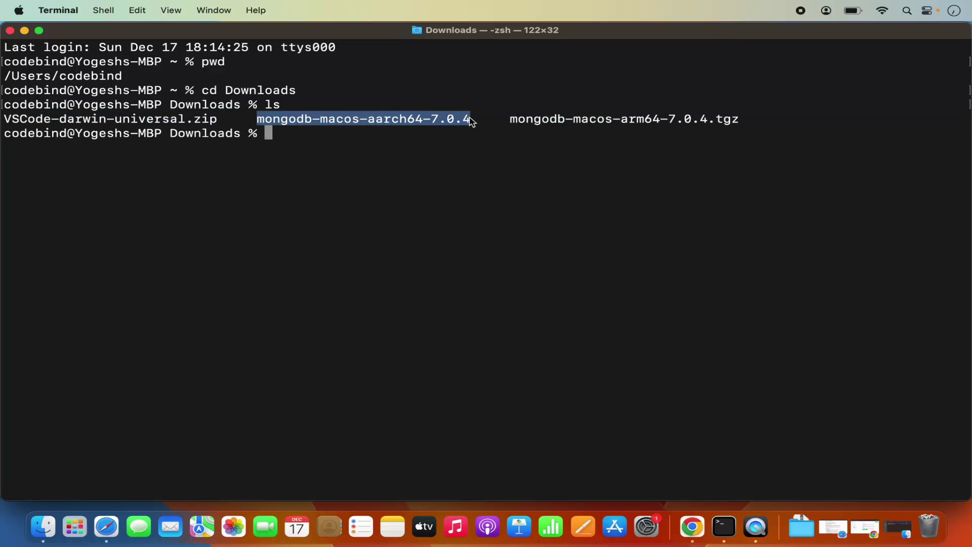
click(8, 79)
drag(8, 78, 128, 78)
click(296, 150)
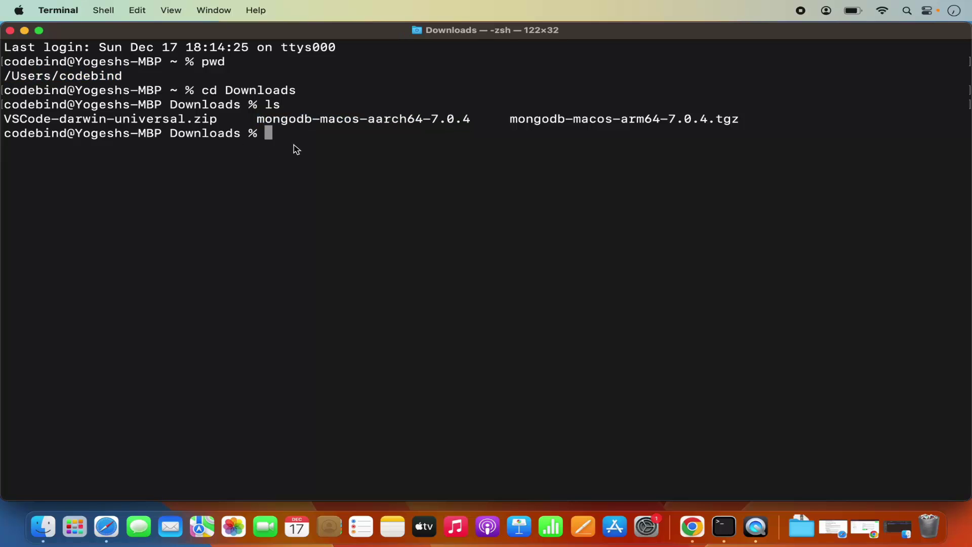
- Run mv mongodb-macos-aarch64-7.0.4 with the copied home folder path as the destination
text(mv mo)
key(Tab)
text(a)
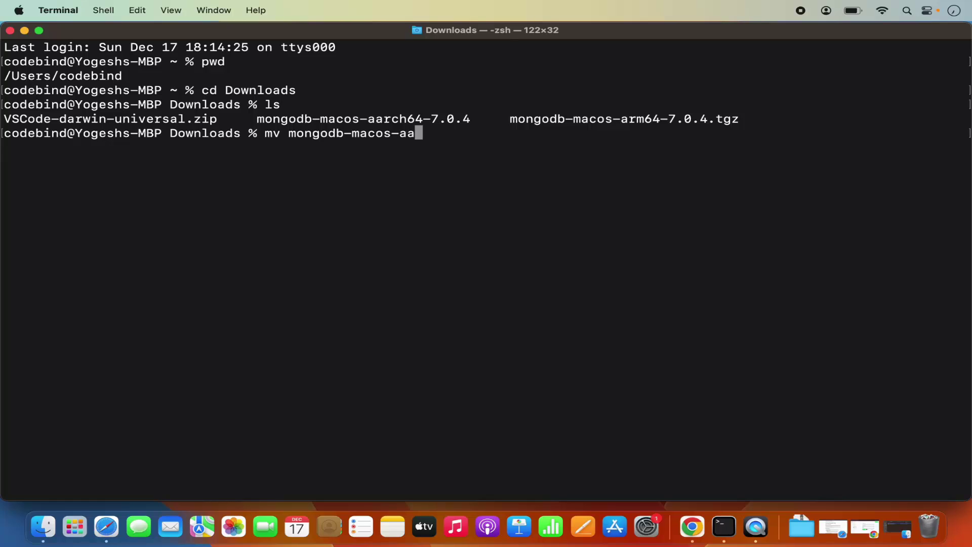
key(Tab)
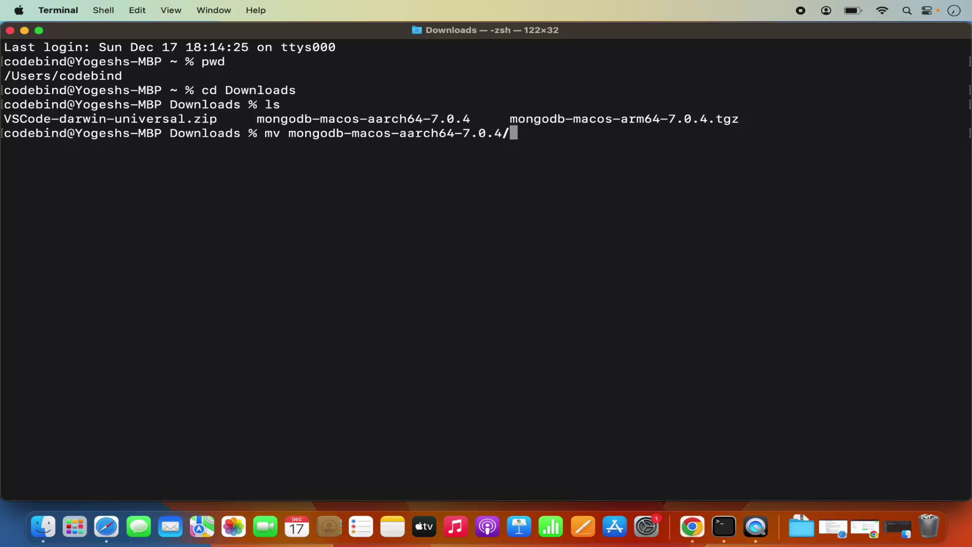
double_click(46, 80)
click(10, 75)
drag(4, 76, 495, 174)
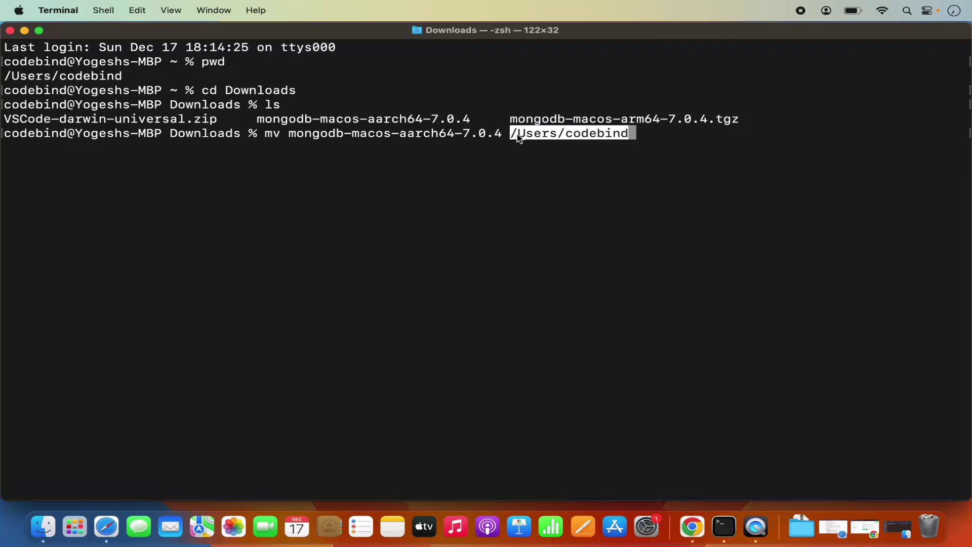
double_click(574, 138)
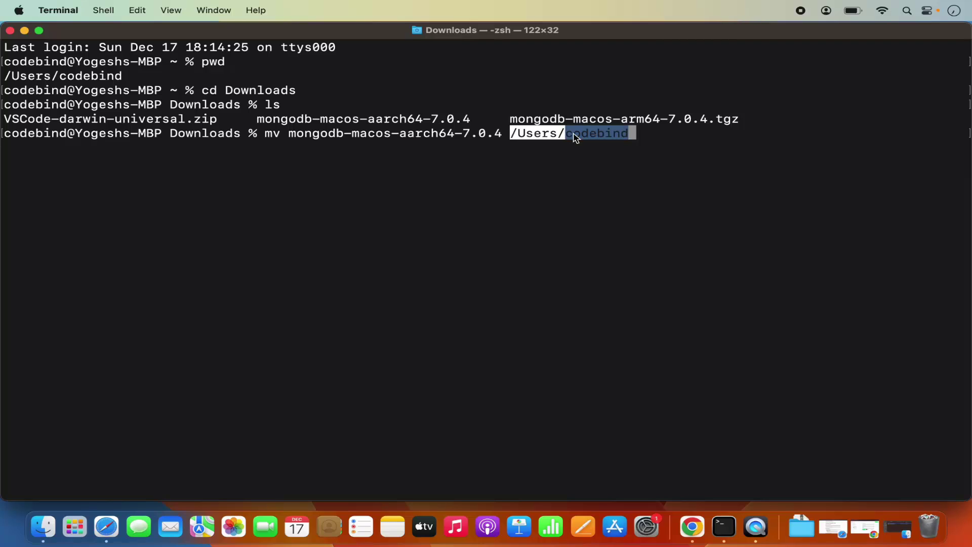
click(635, 150)
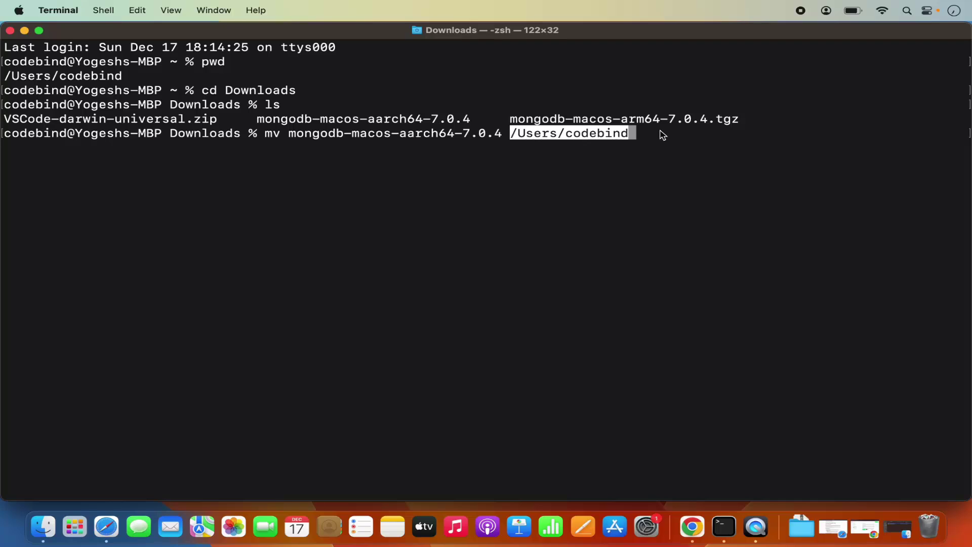
key(Right)
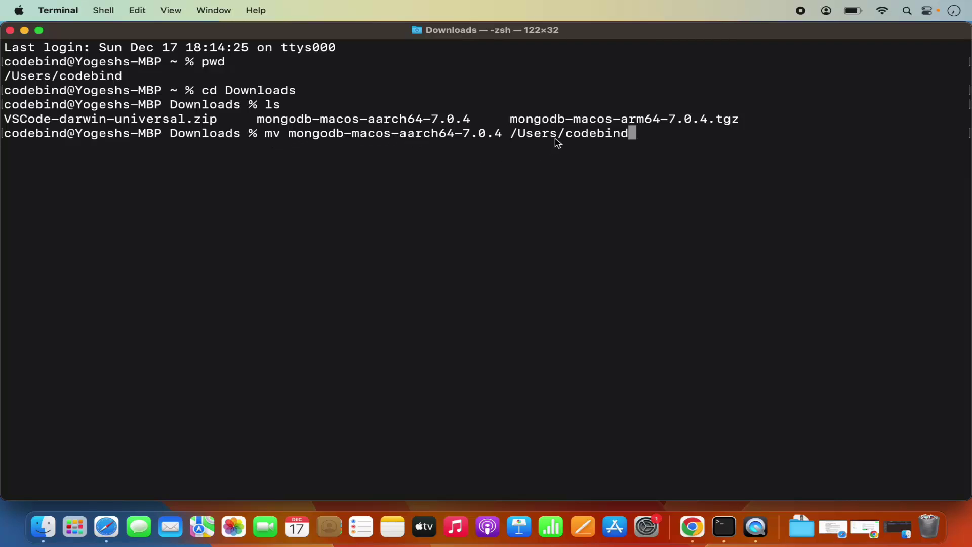
key(Return)
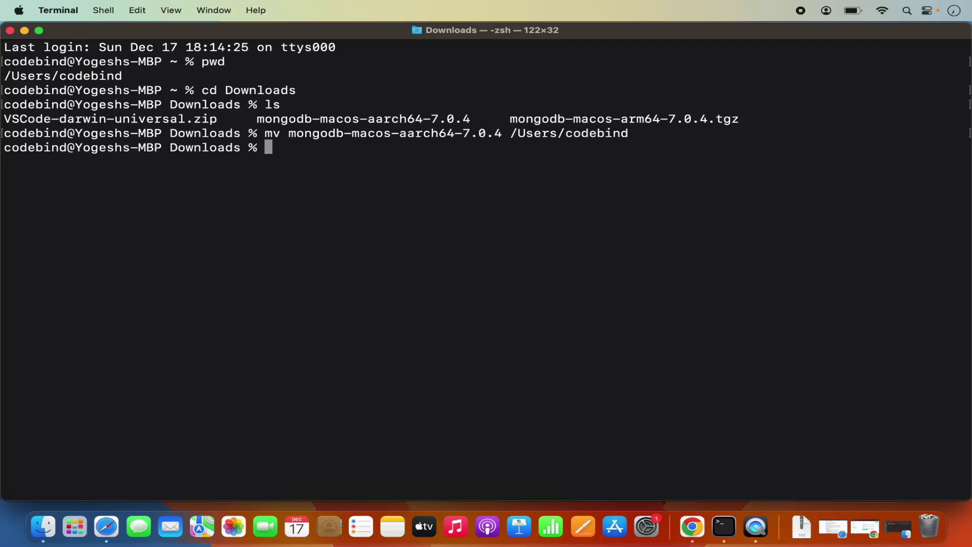
- Return to the home folder with cd and confirm it with pwd
text(cd)
key(Return)
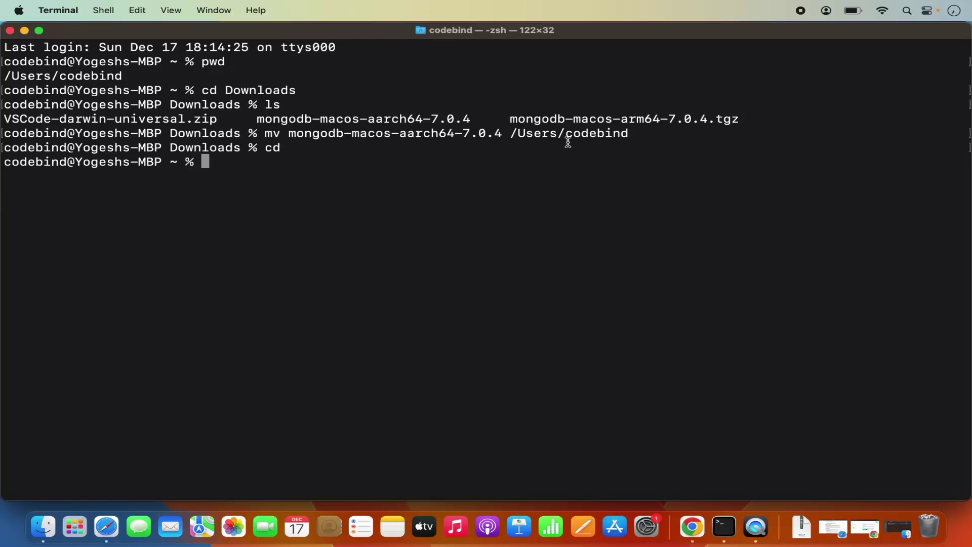
text(pwd)
key(Return)
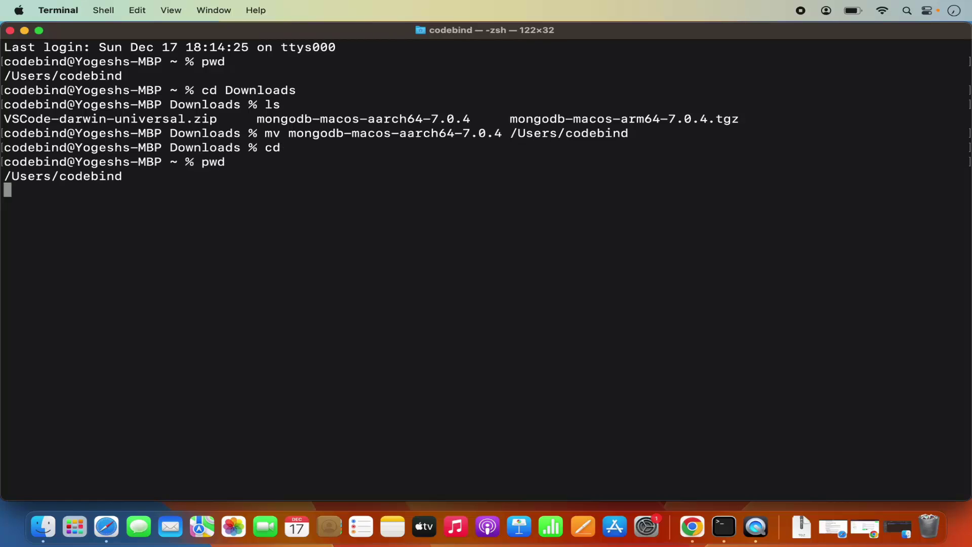
triple_click(84, 174)
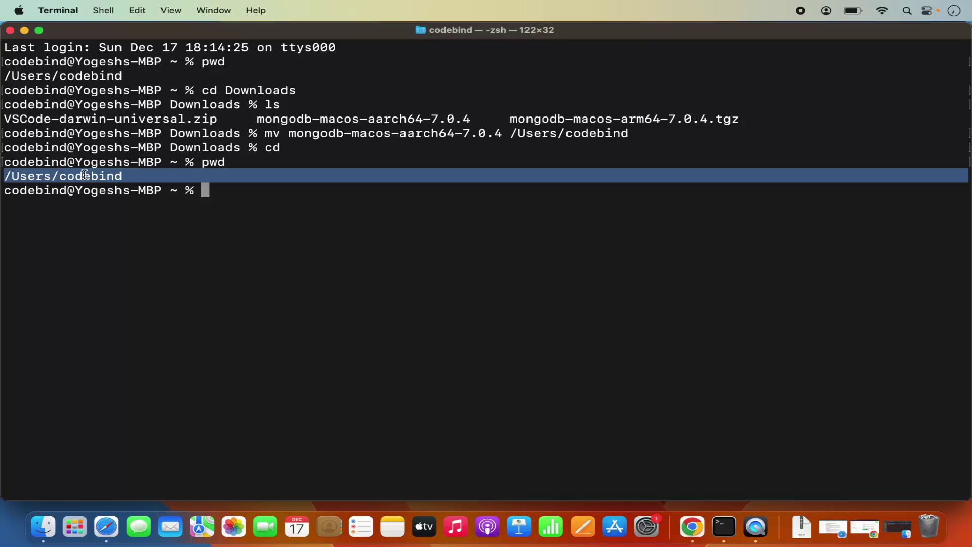
shift+click(262, 166)
click(244, 194)
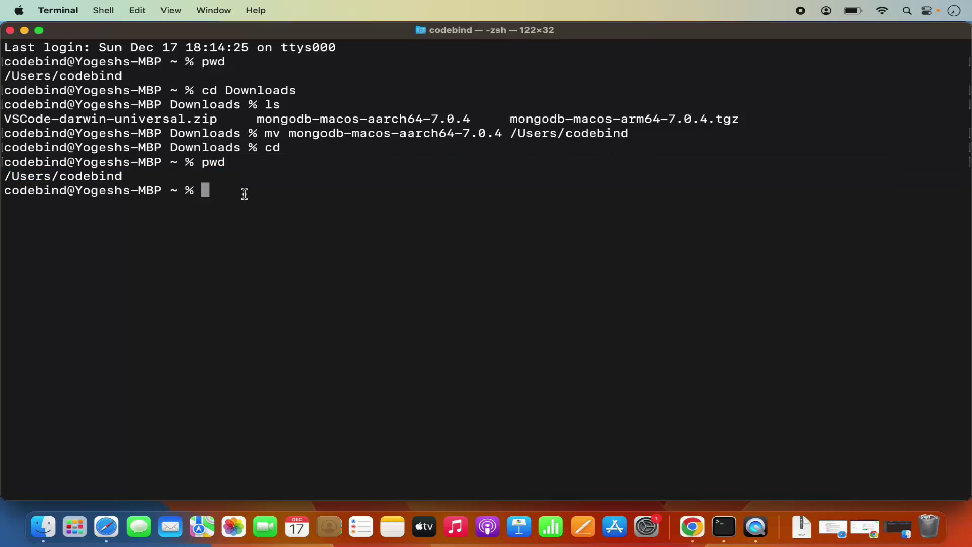
- List the home folder with ls -al, then clear and run ls, finding mongodb-macos-aarch64-7.0.4
text(ls -al)
key(Return)
scroll(419, 365, up, 2)
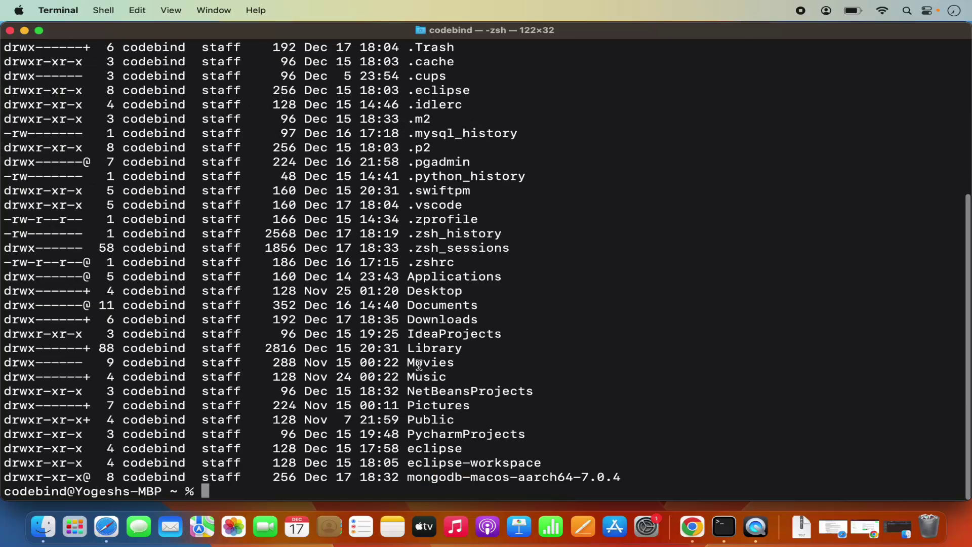
scroll(420, 364, down, 2)
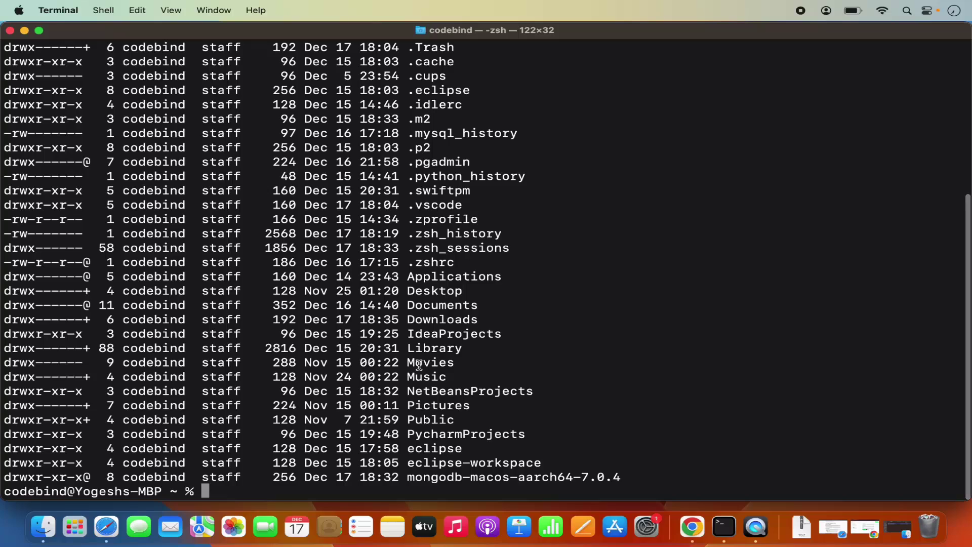
triple_click(448, 472)
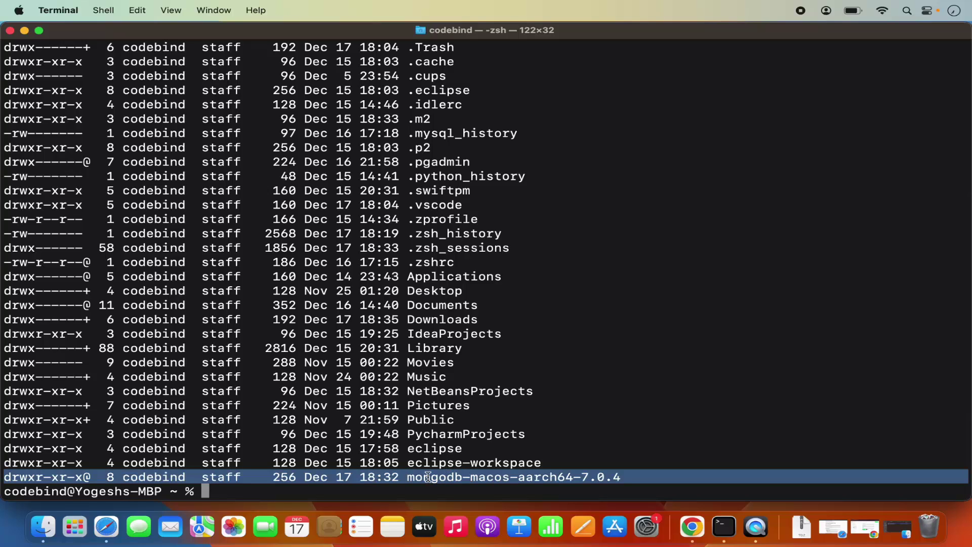
click(427, 477)
text(cl)
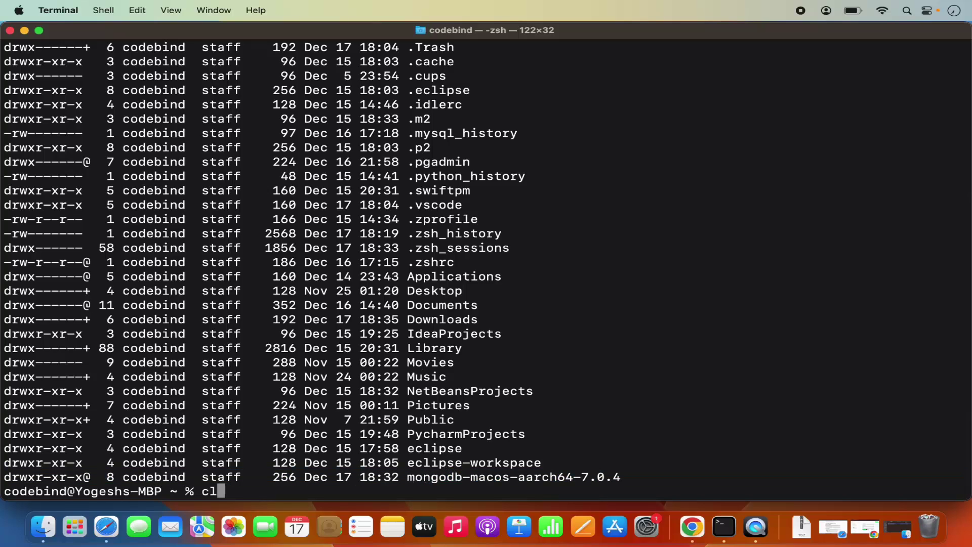
text(ear)
key(Return)
text(ls)
key(Return)
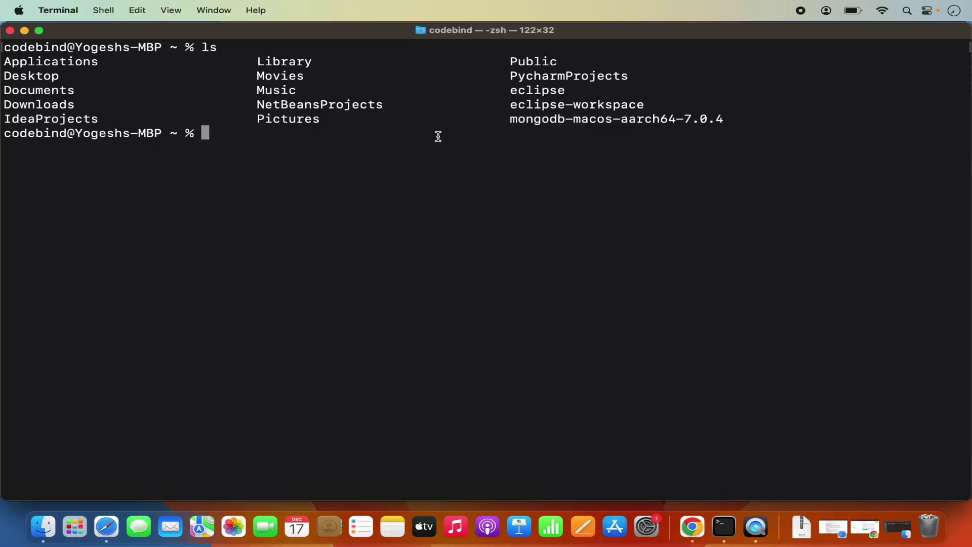
- Enter mongodb-macos-aarch64-7.0.4 and list its contents, locating the bin folder
text(cd mon)
key(Tab)
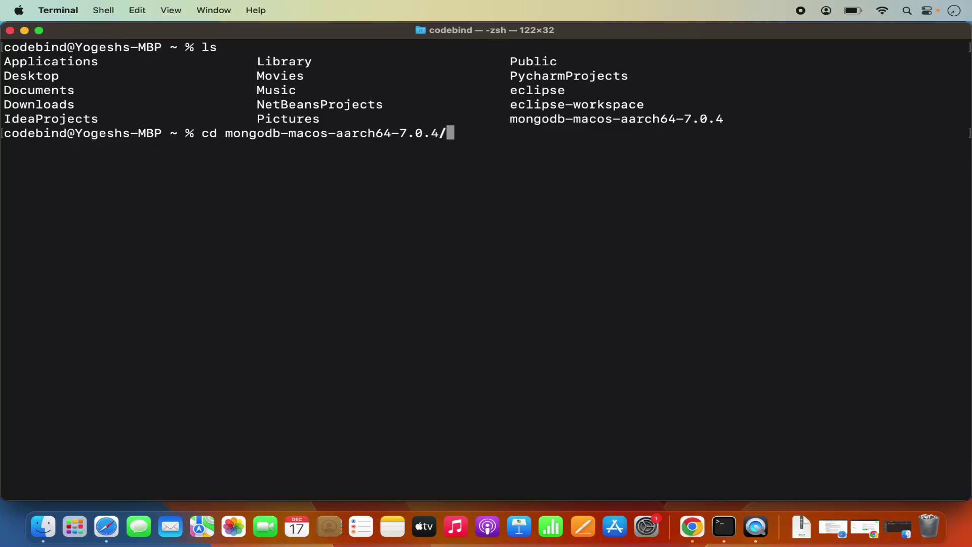
key(Return)
text(ls)
key(Return)
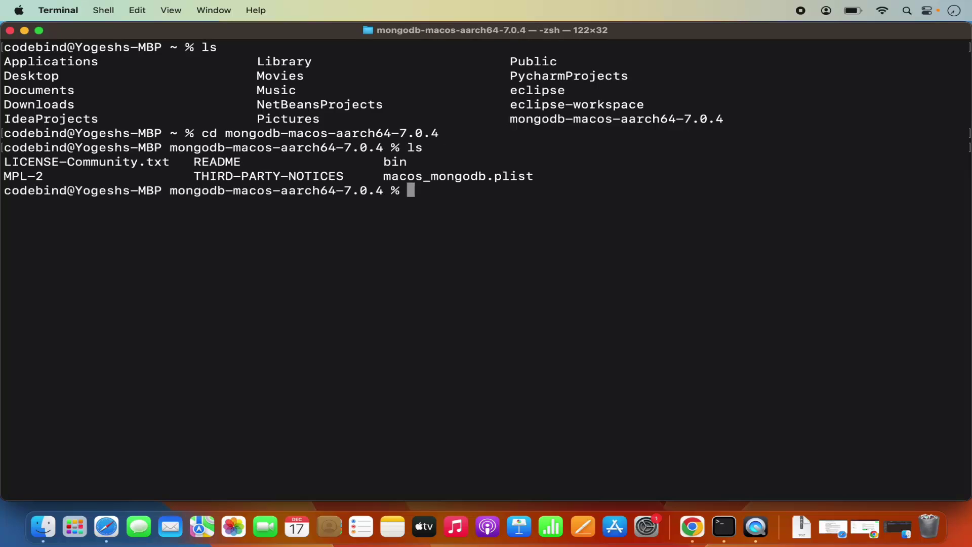
double_click(395, 162)
- List bin to see install_compass, mongod and mongos, then cd back to the home folder
text(cd bin)
key(Tab)
key(Return)
text(ls)
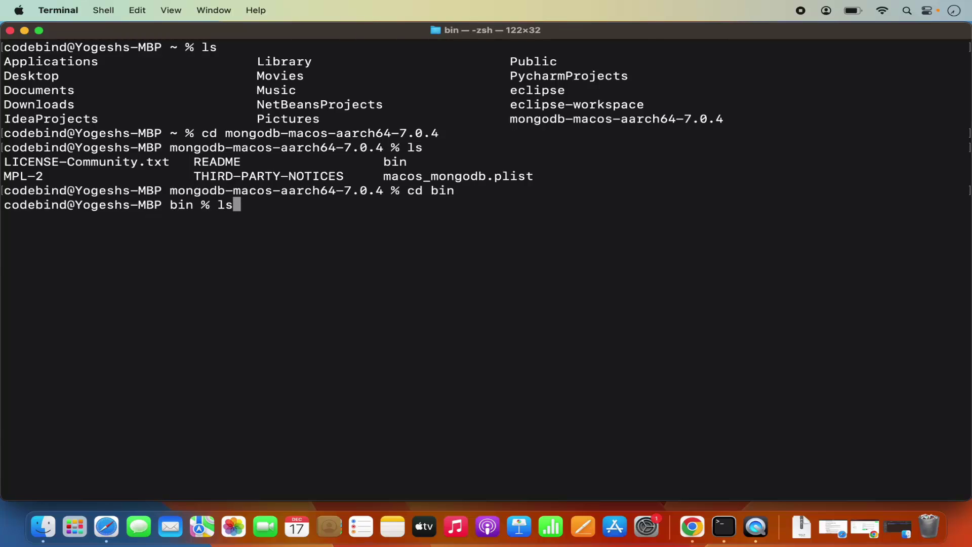
key(Return)
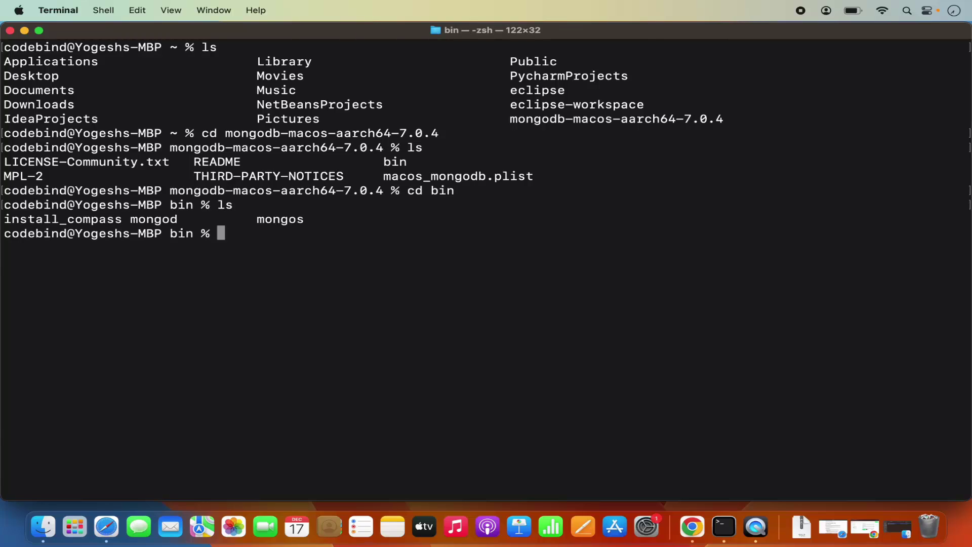
double_click(151, 220)
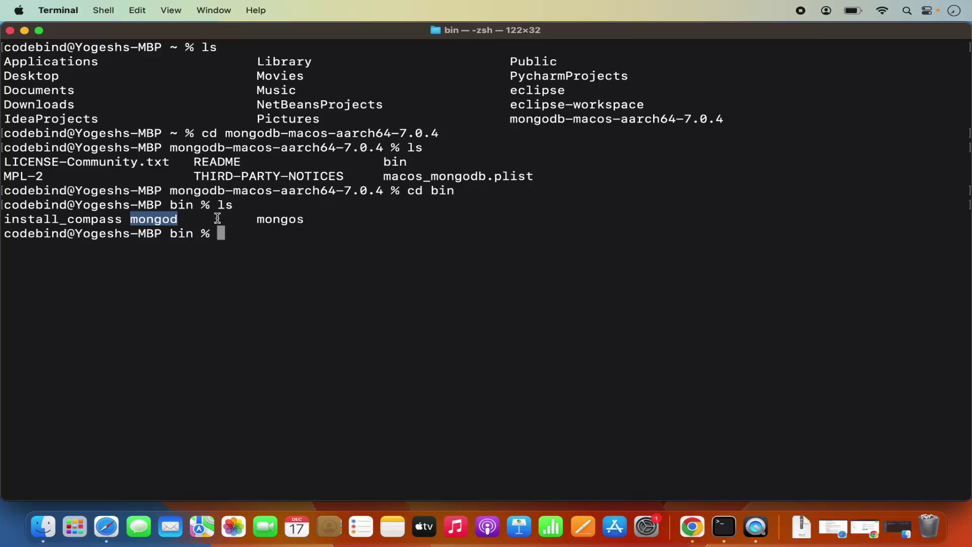
click(270, 219)
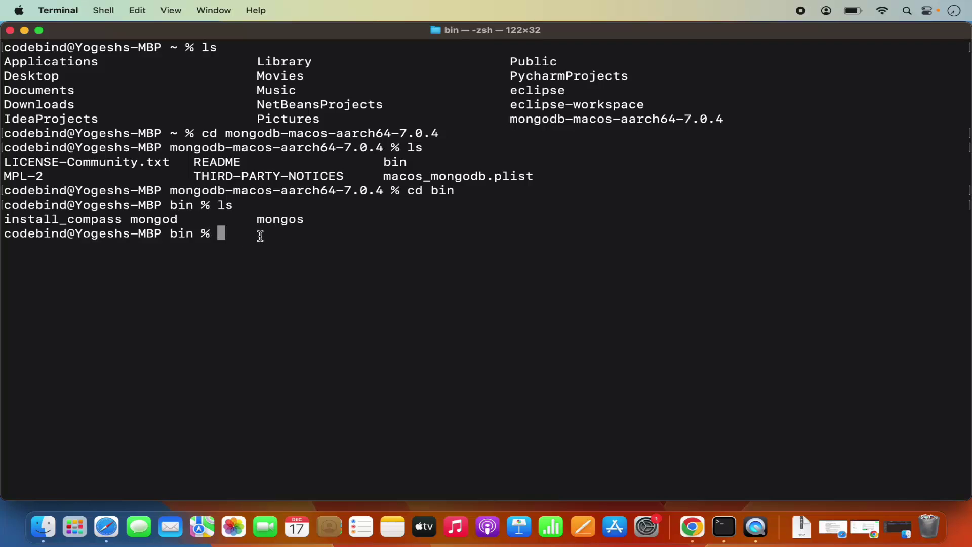
double_click(169, 221)
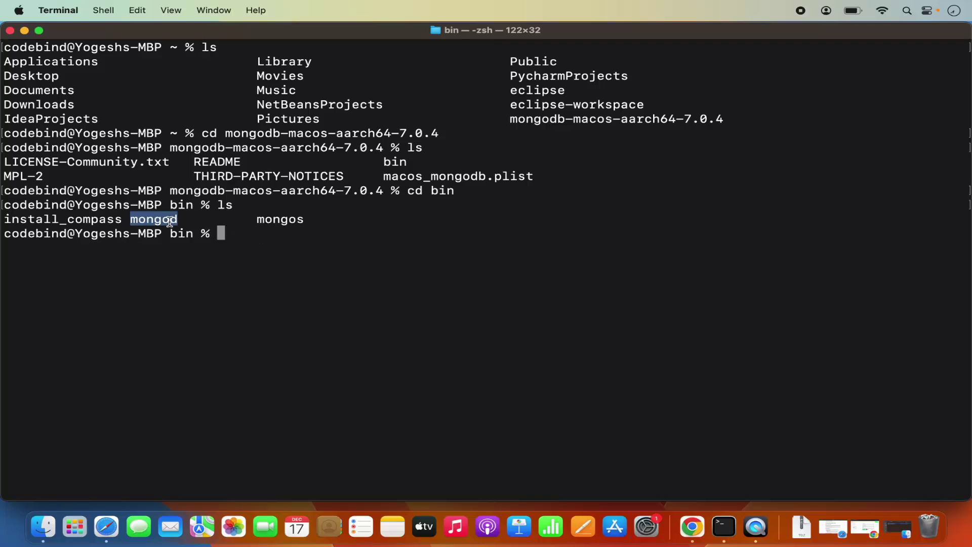
click(264, 236)
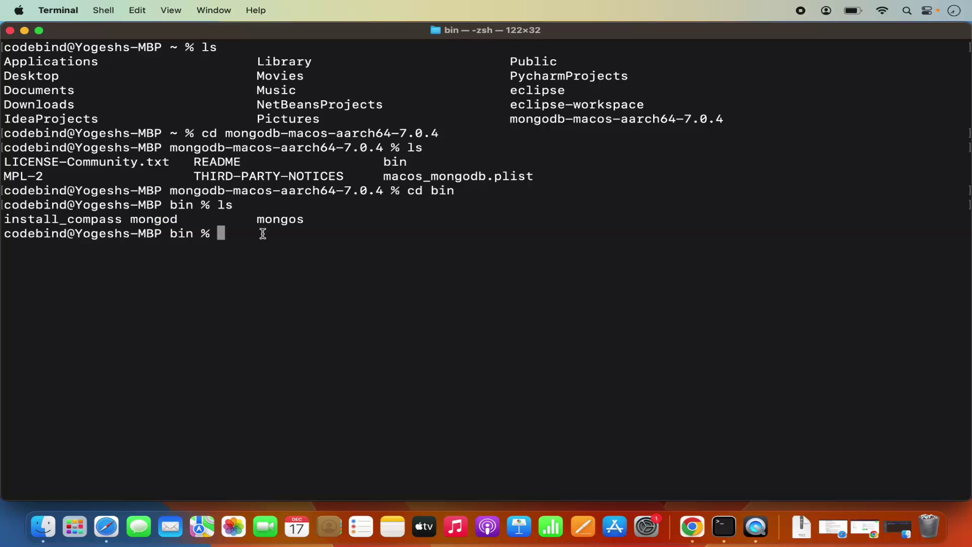
text(cd)
key(Return)
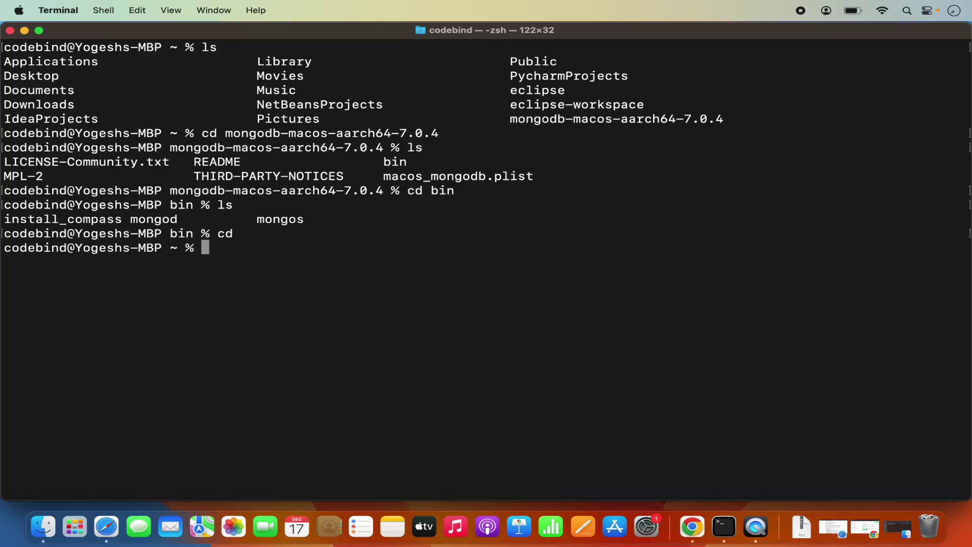
- Print the current folder with pwd and try running mongod, which returns command not found
text(pwd)
key(Return)
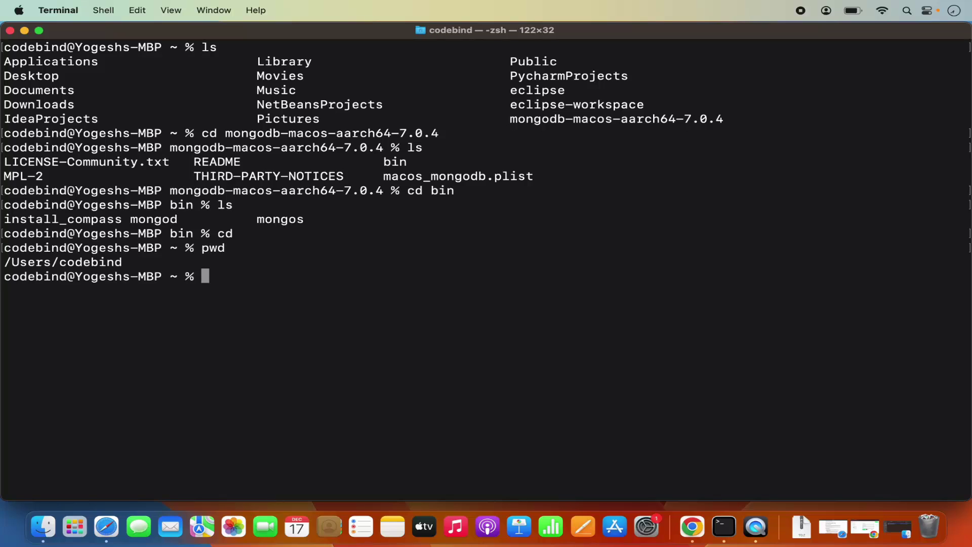
text(mongod)
key(Return)
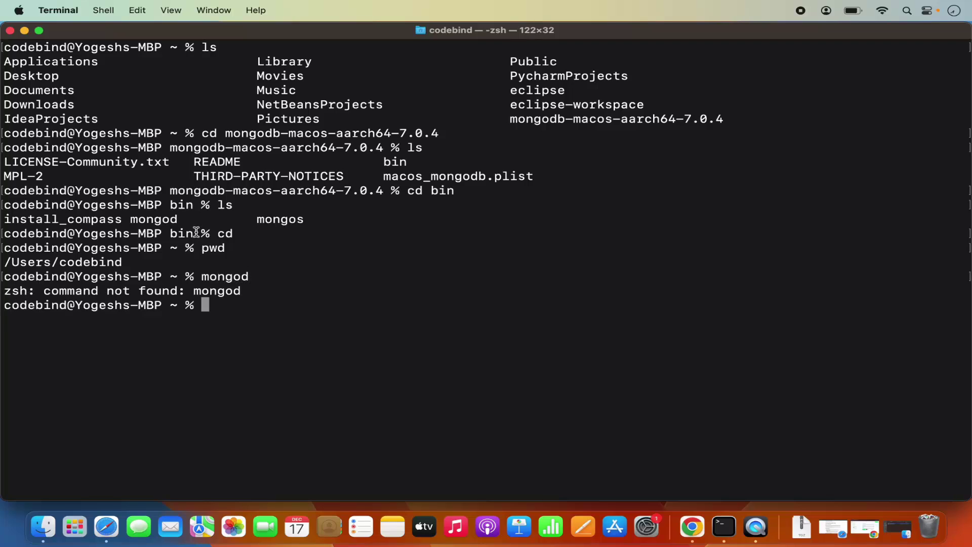
double_click(216, 290)
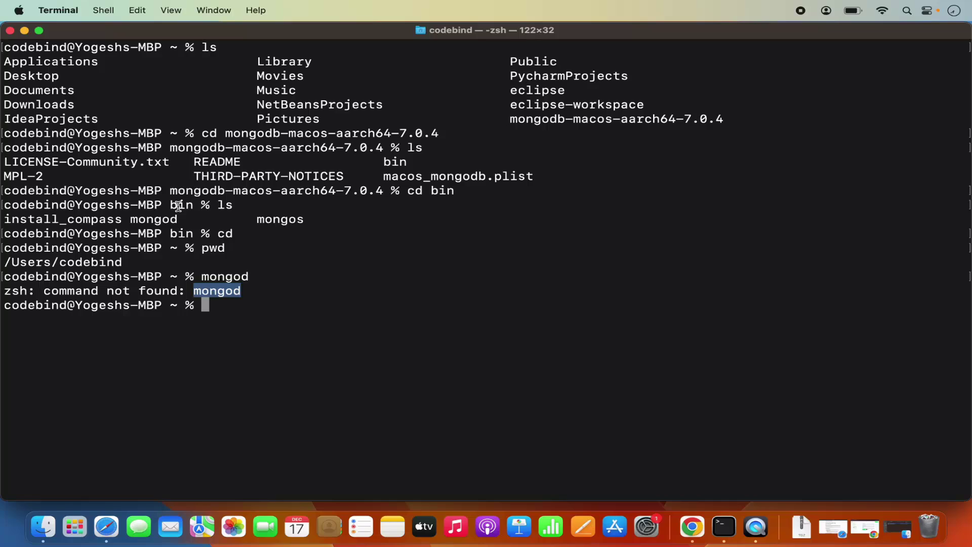
click(265, 305)
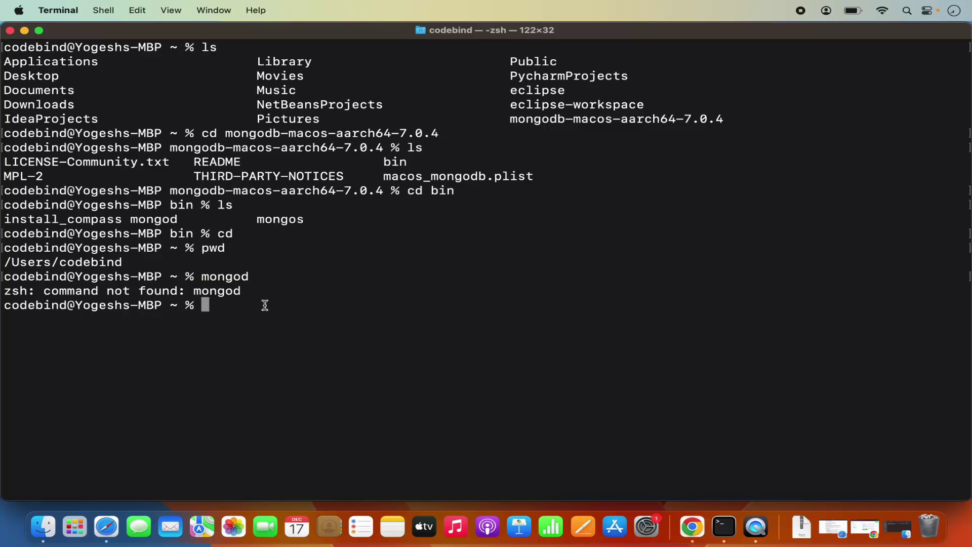
- List all home-folder files with ls -al and locate .zshrc in the output
text(ls -al)
key(Return)
drag(454, 262, 410, 269)
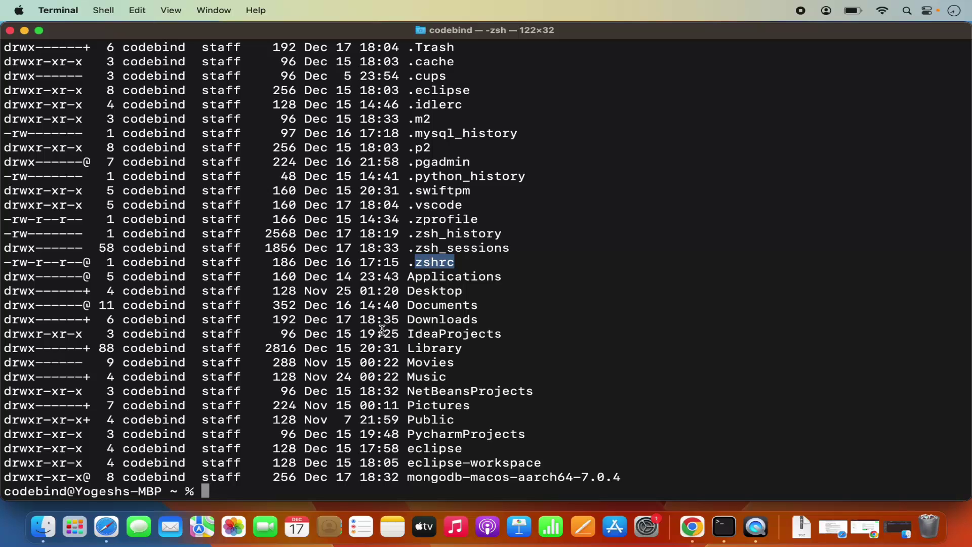
- Replace the typed touch .zshrc command at the prompt with open .zshrc
text(touch )
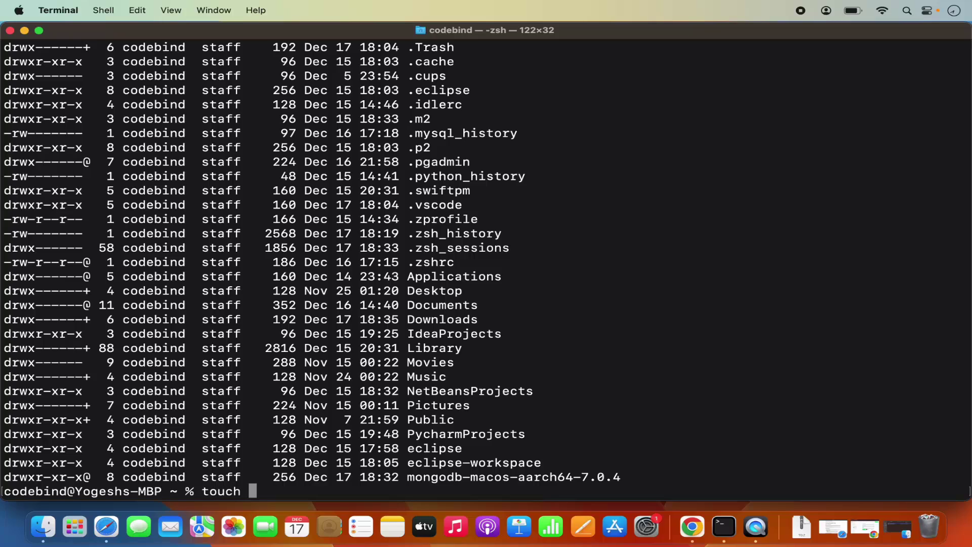
text(.zshrc)
double_click(424, 262)
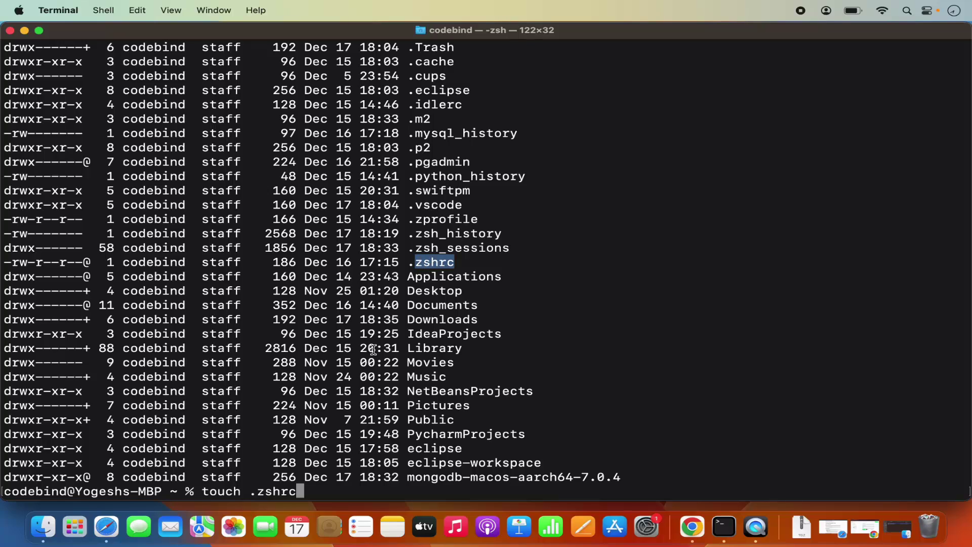
key(BackSpace)
key(ctrl+u)
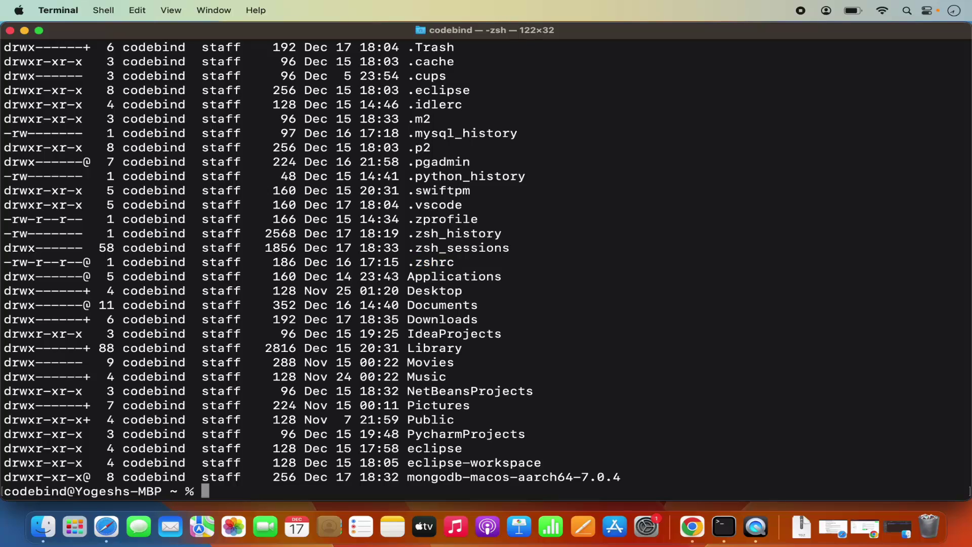
text(open .zshrc)
- Open .zshrc in TextEdit, enlarge all its text, maximize the window, and place the cursor on the empty last line
key(Return)
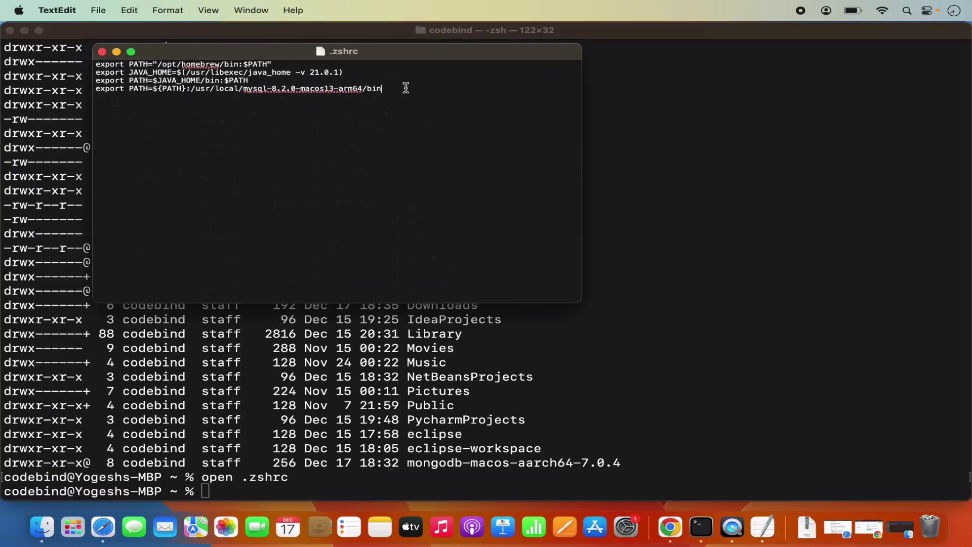
key(super+a)
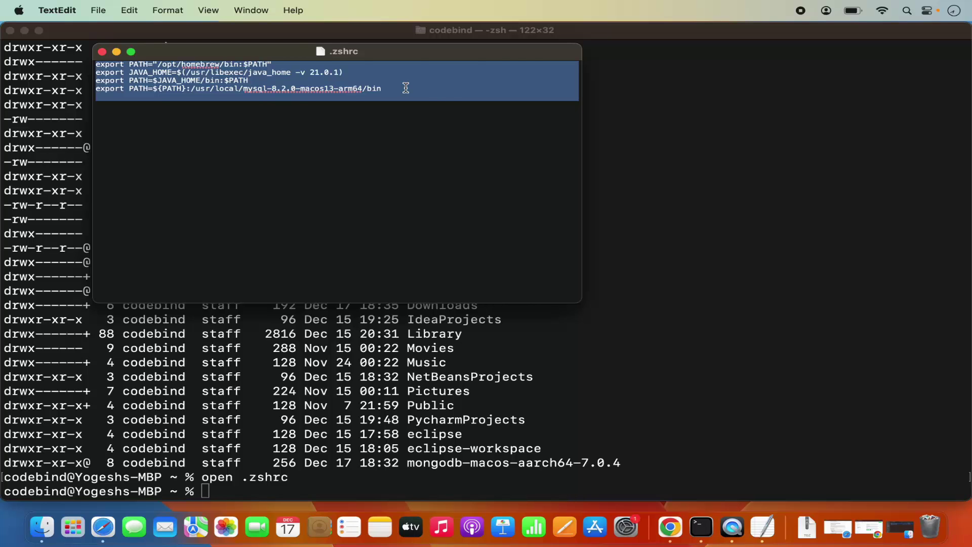
key(super+plus)
double_click(435, 51)
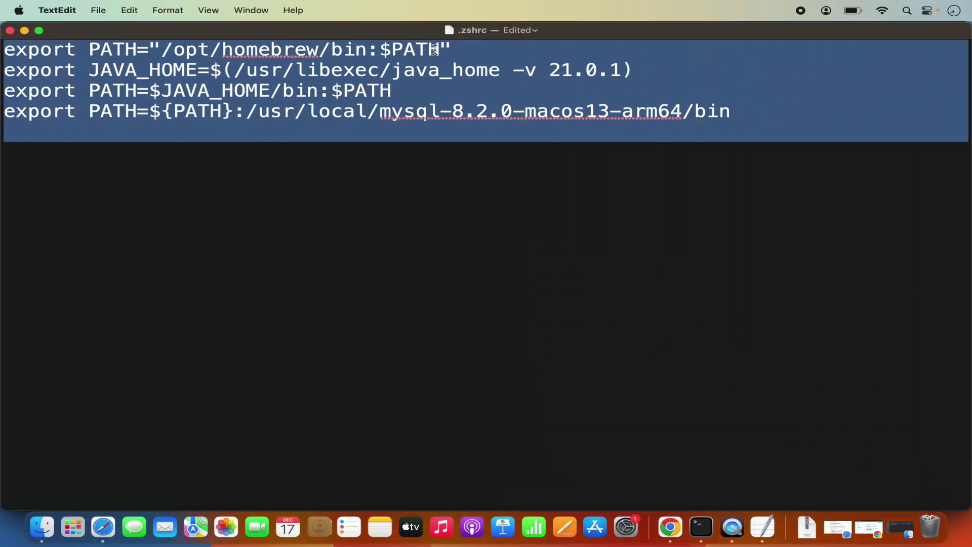
click(374, 132)
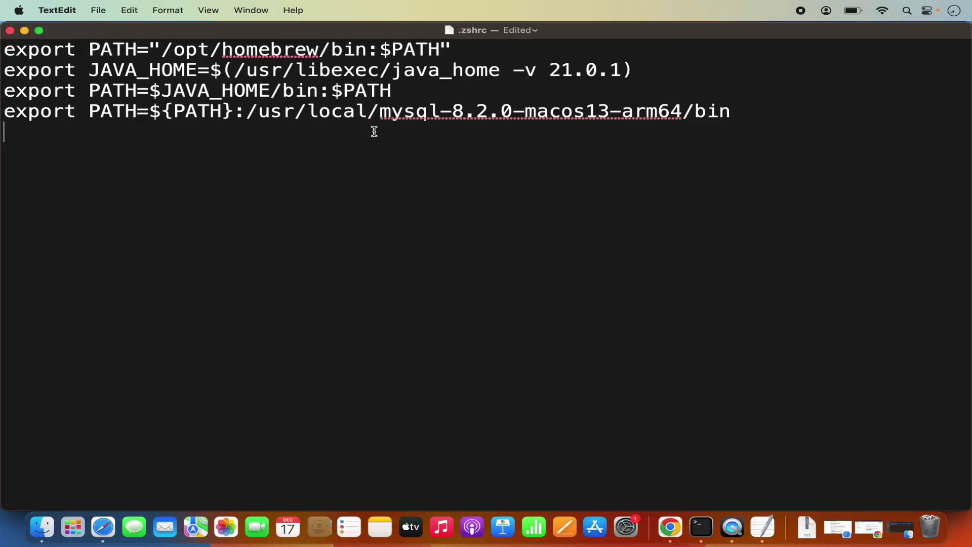
- Search Spotlight for /Users/ and open the Users folder result in Finder
click(906, 11)
key(BackSpace)
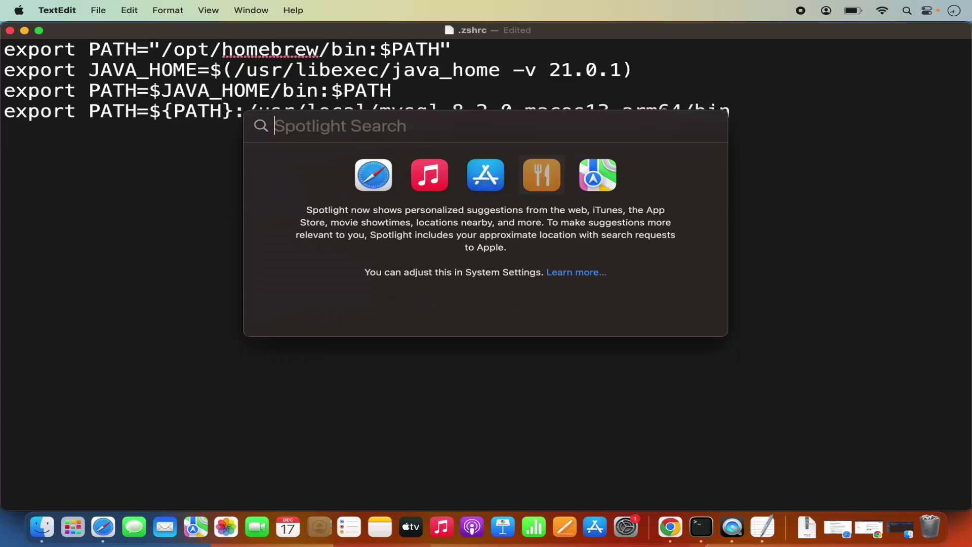
text(/)
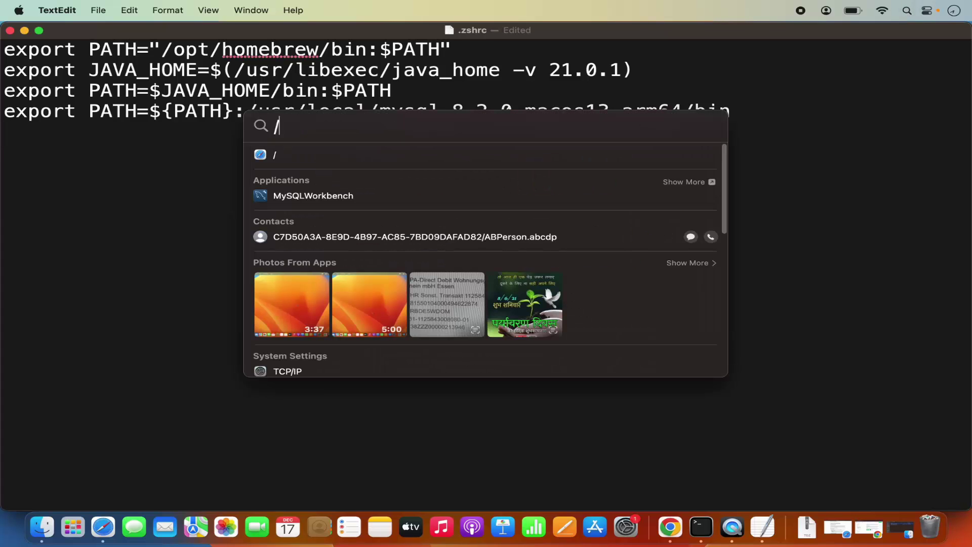
text(Users/)
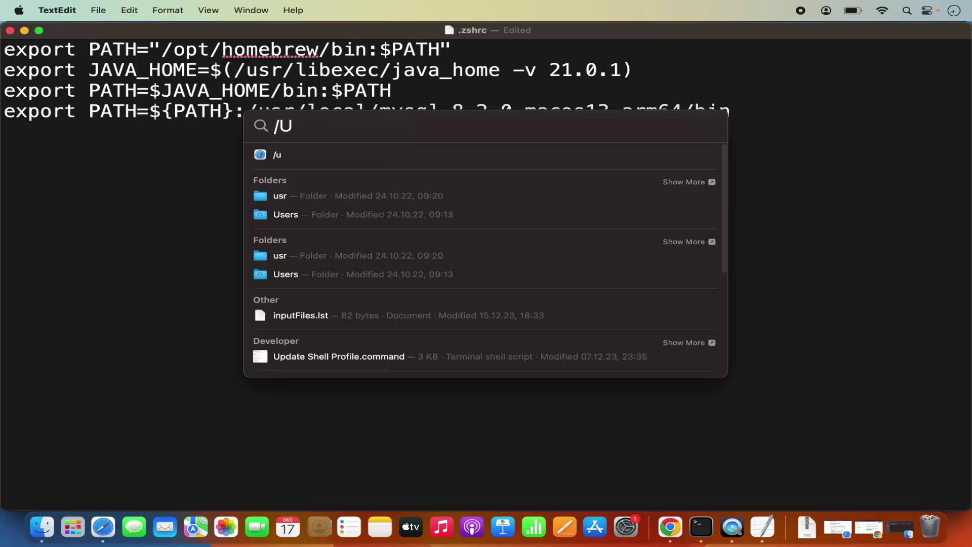
double_click(281, 268)
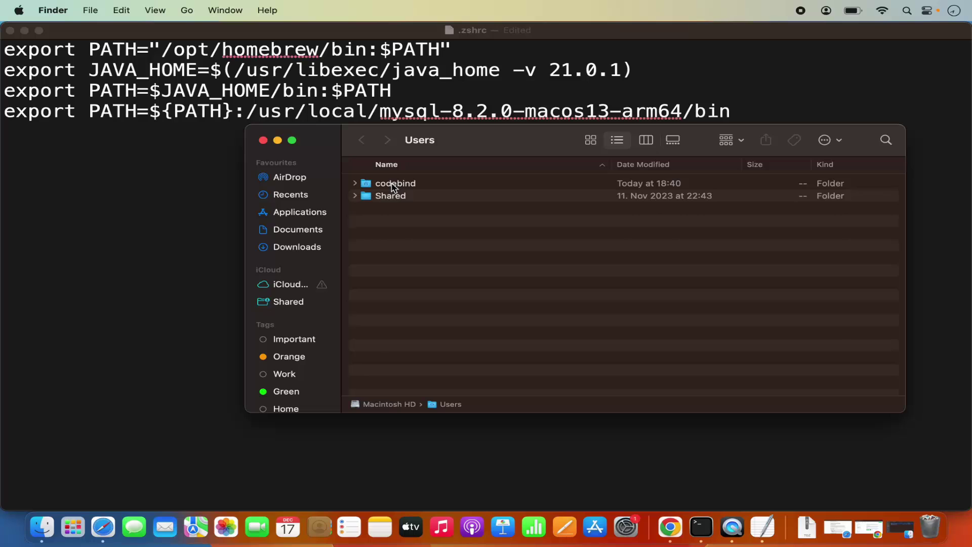
- Navigate in Finder to codebind > mongodb-macos-aarch64-7.0.4 > bin
double_click(395, 184)
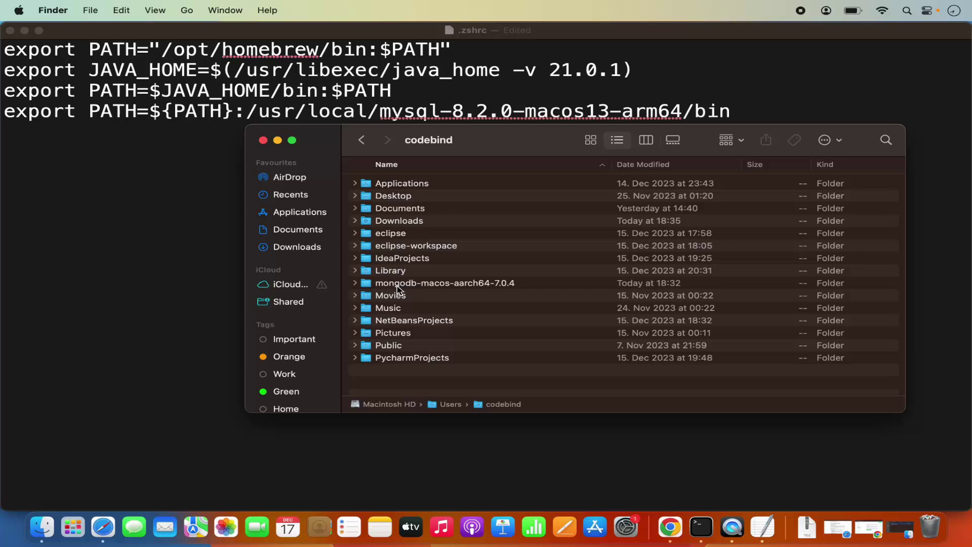
double_click(419, 286)
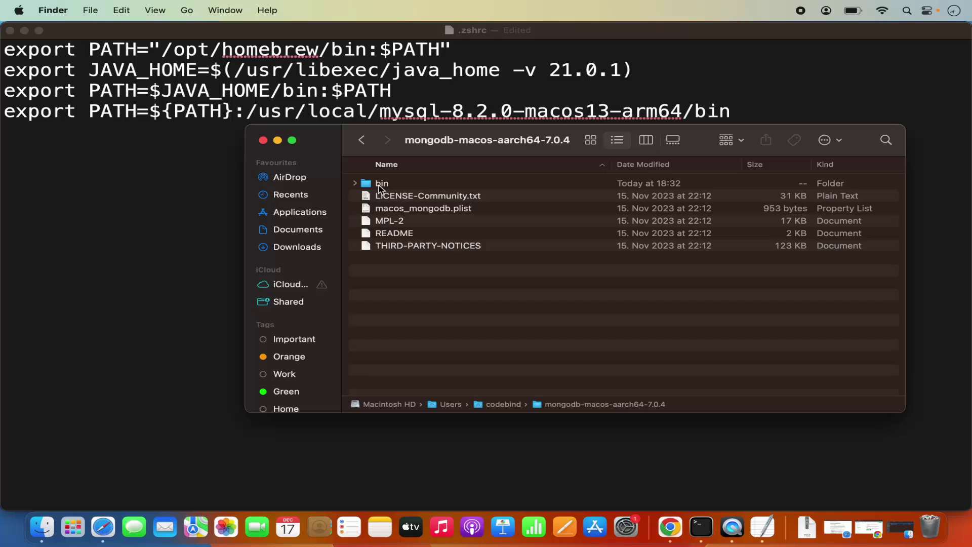
double_click(381, 184)
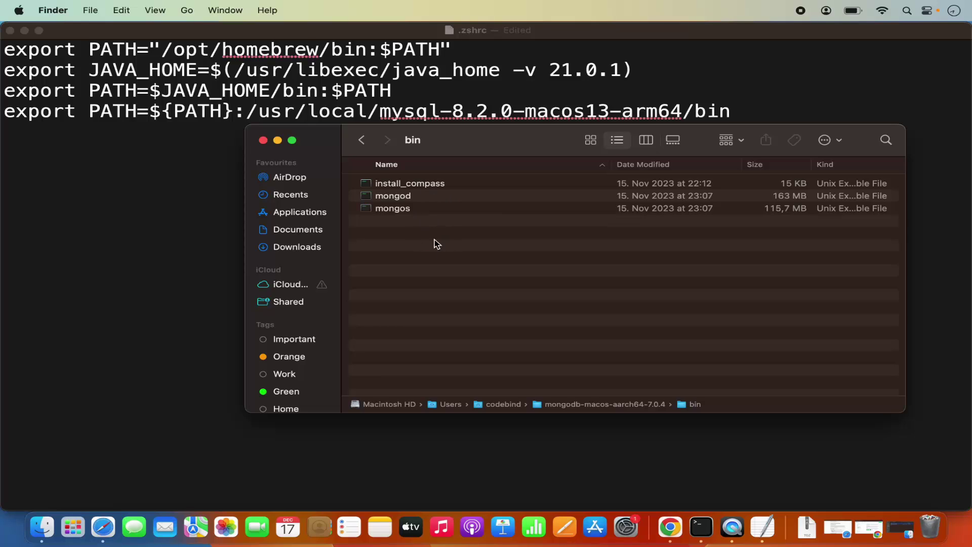
- Show the path bar, copy "bin" as a pathname, and return to the .zshrc document
key(alt+super+p)
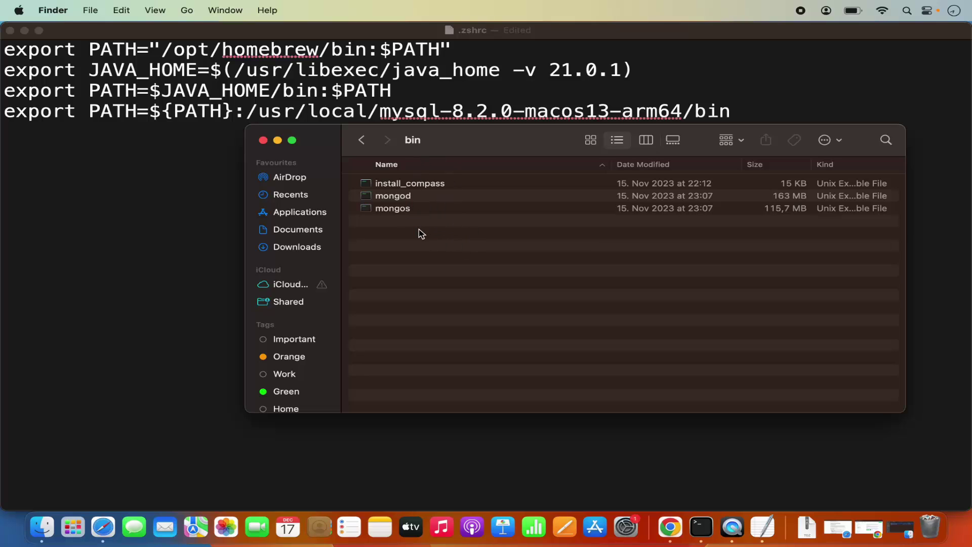
click(155, 11)
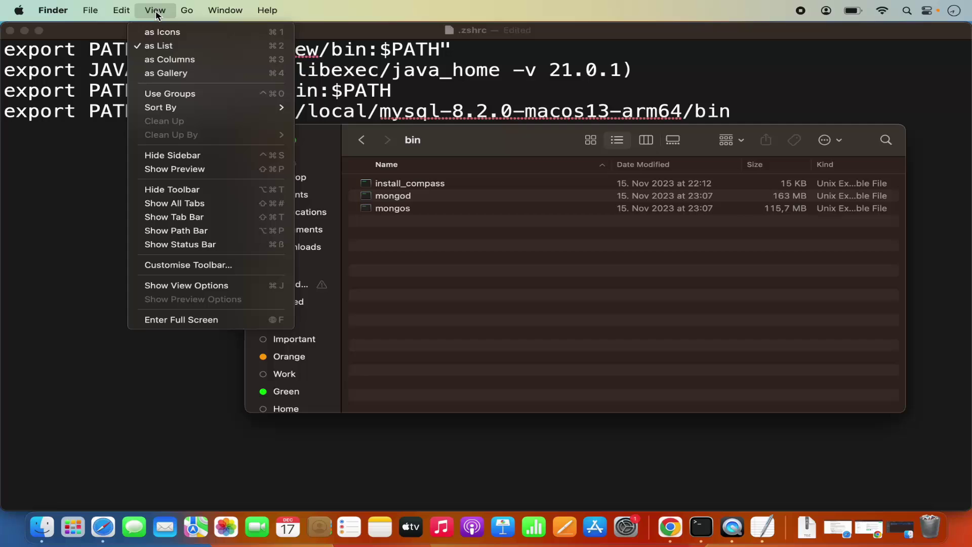
click(184, 231)
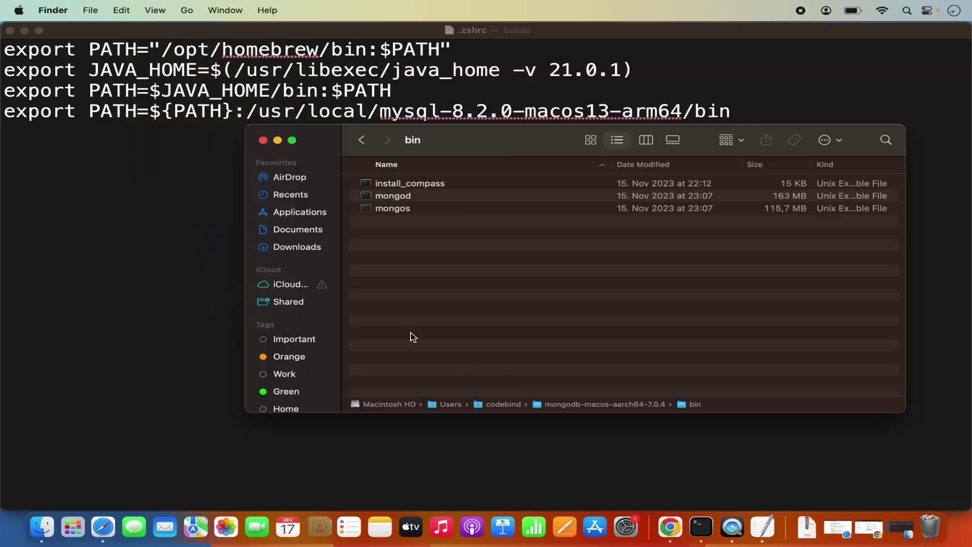
right_click(695, 410)
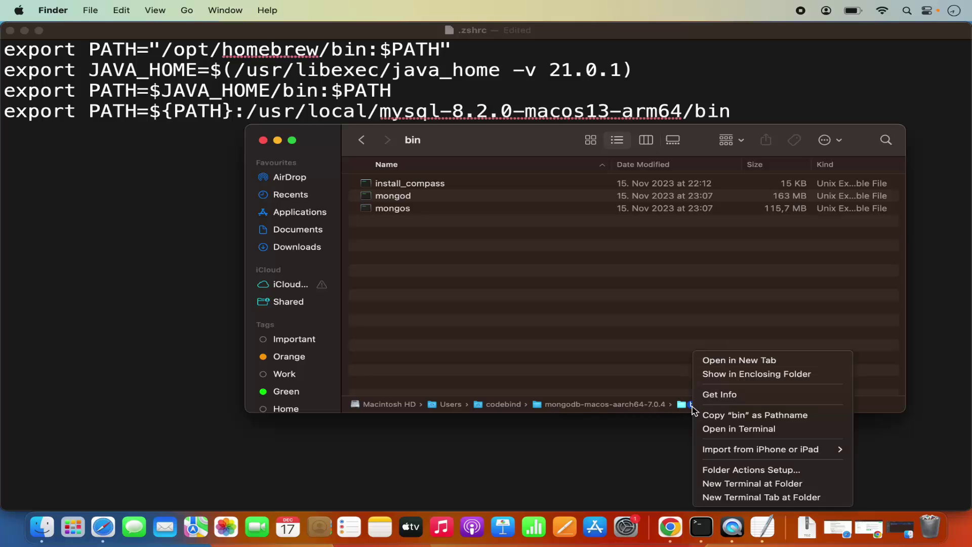
click(719, 418)
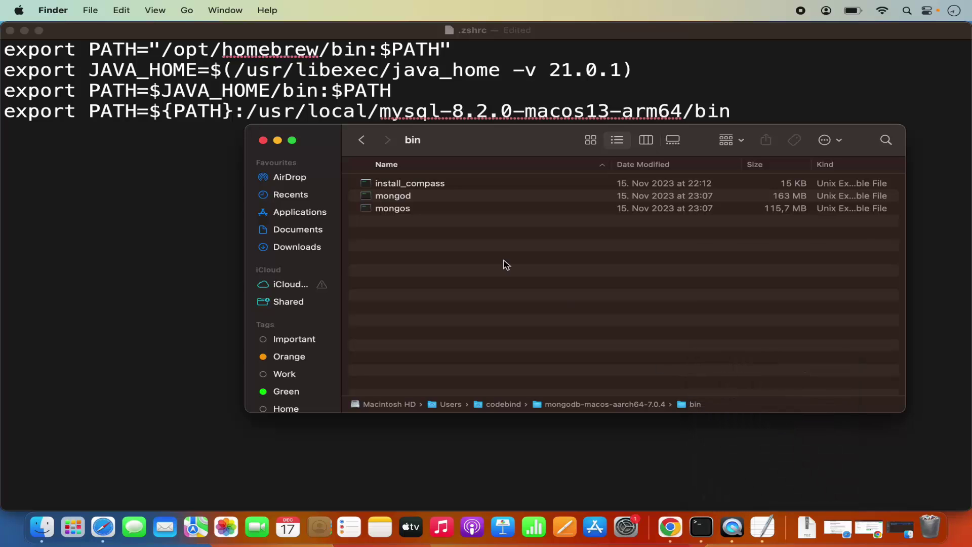
click(206, 195)
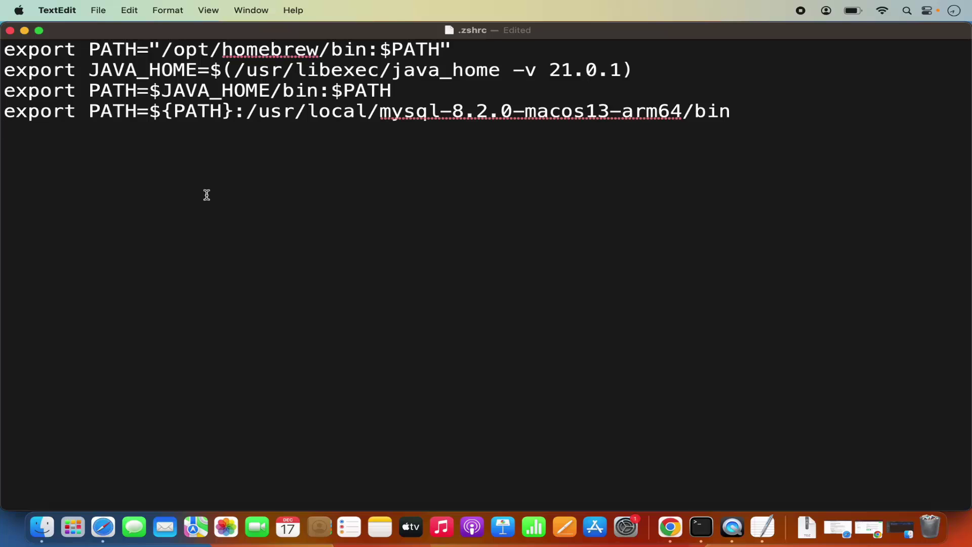
- Add an 'export PATH=${PATH}:' line with the pasted MongoDB bin path to .zshrc, then save and close it
key(super+v)
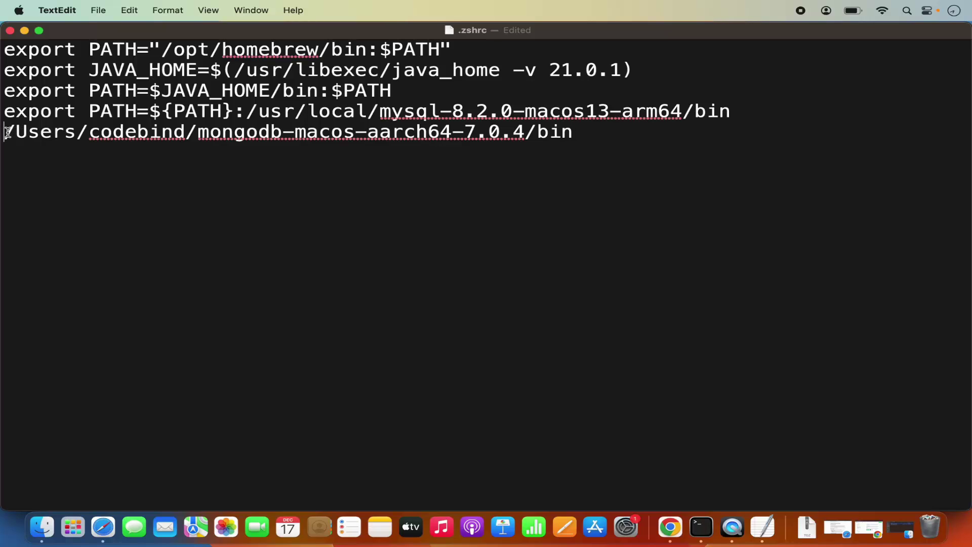
text(export)
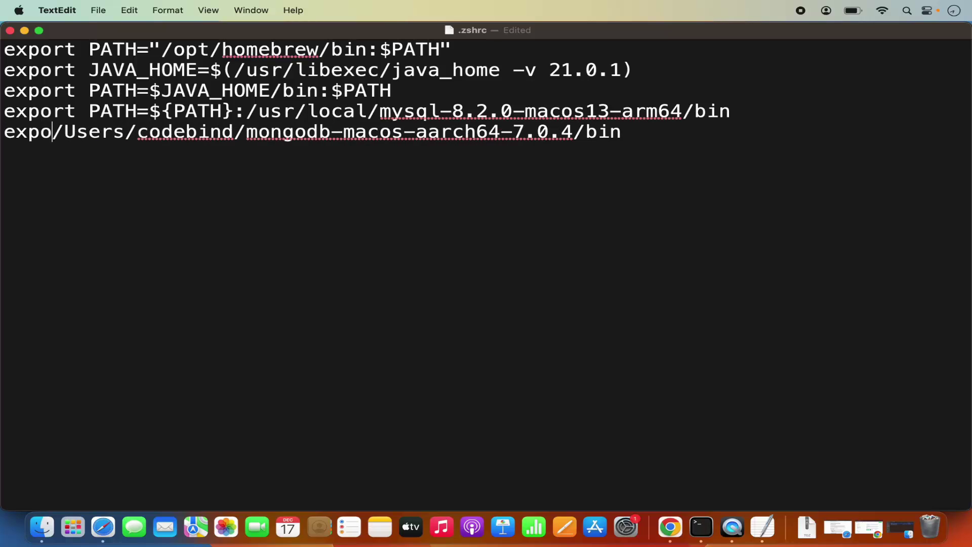
text( PATH)
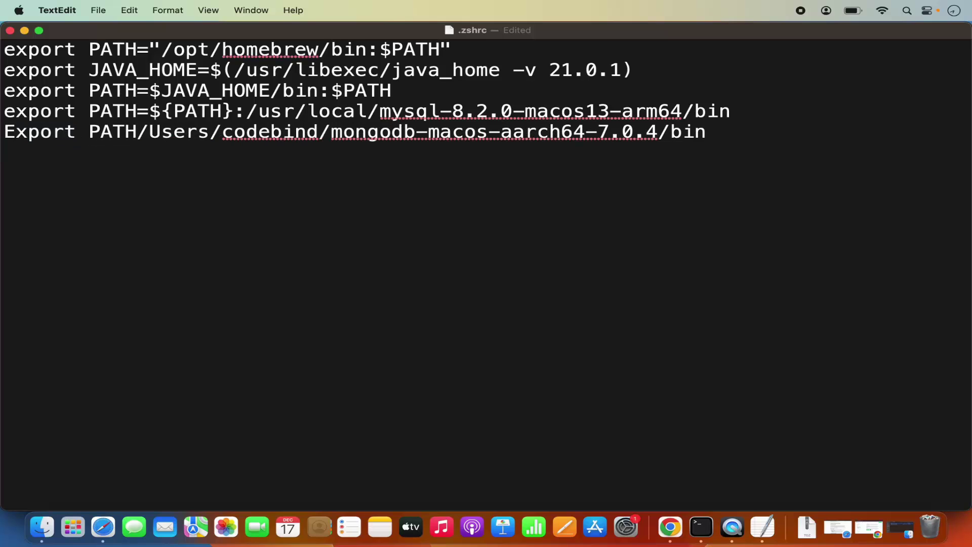
text(=$)
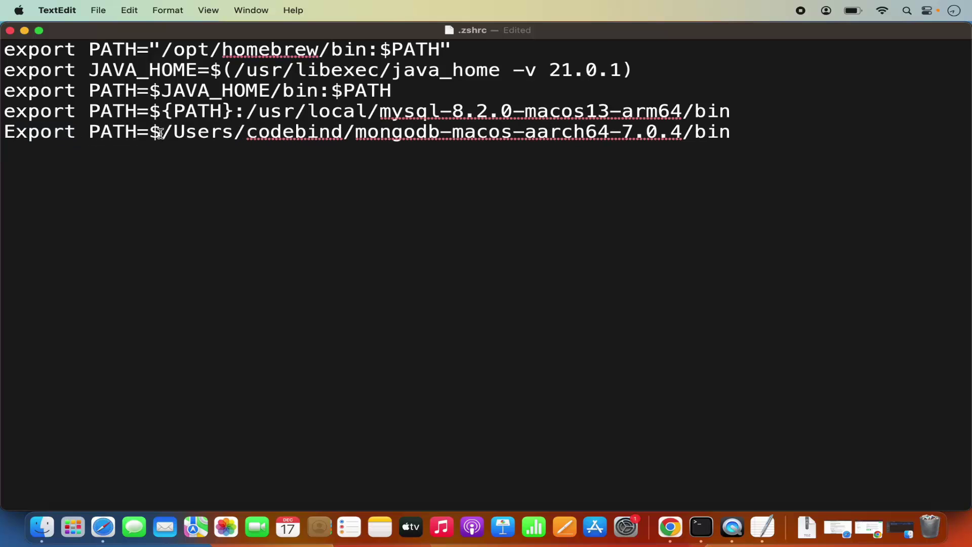
text({PATH})
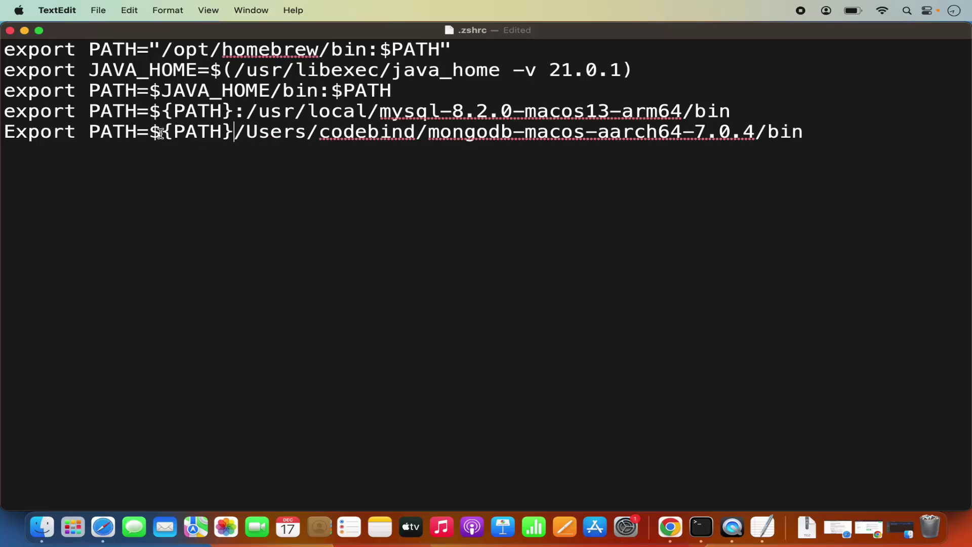
text(:)
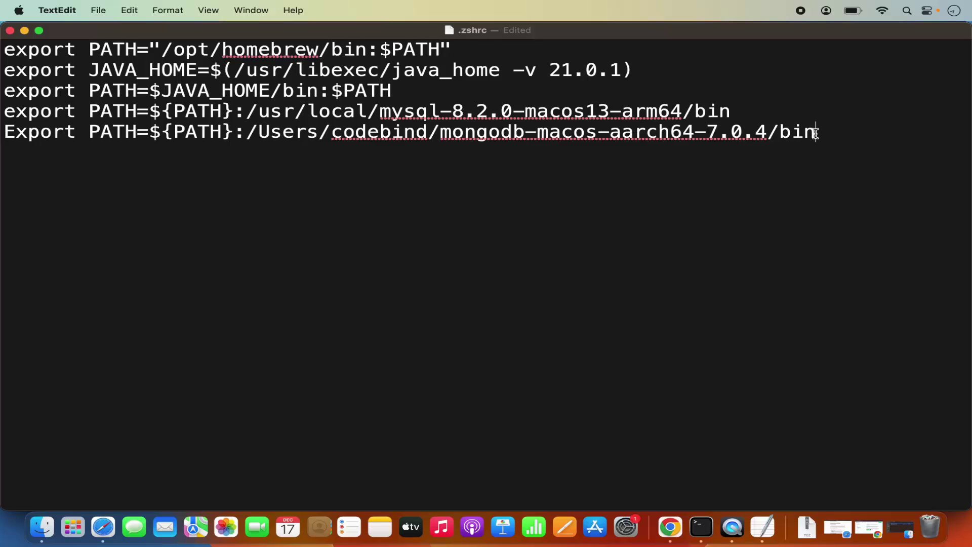
click(12, 133)
key(BackSpace)
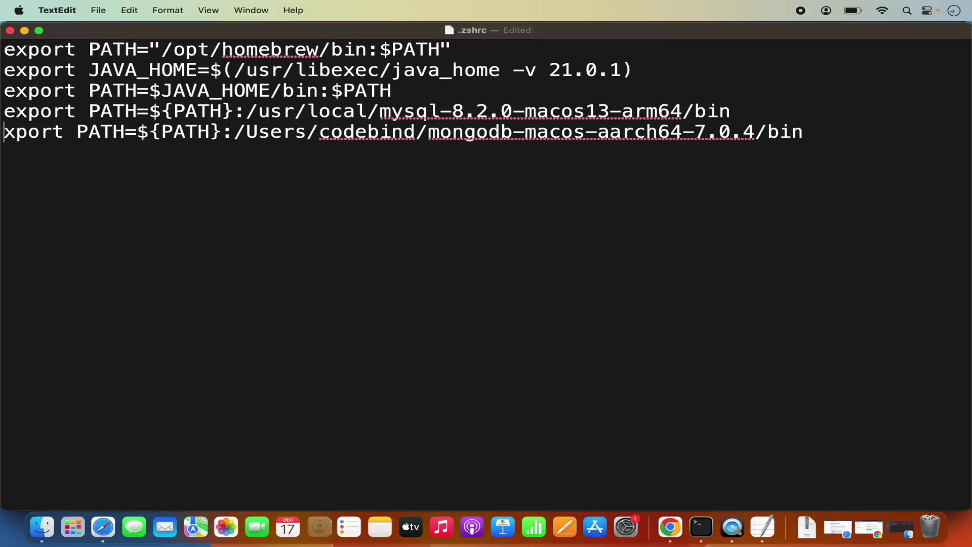
text(e)
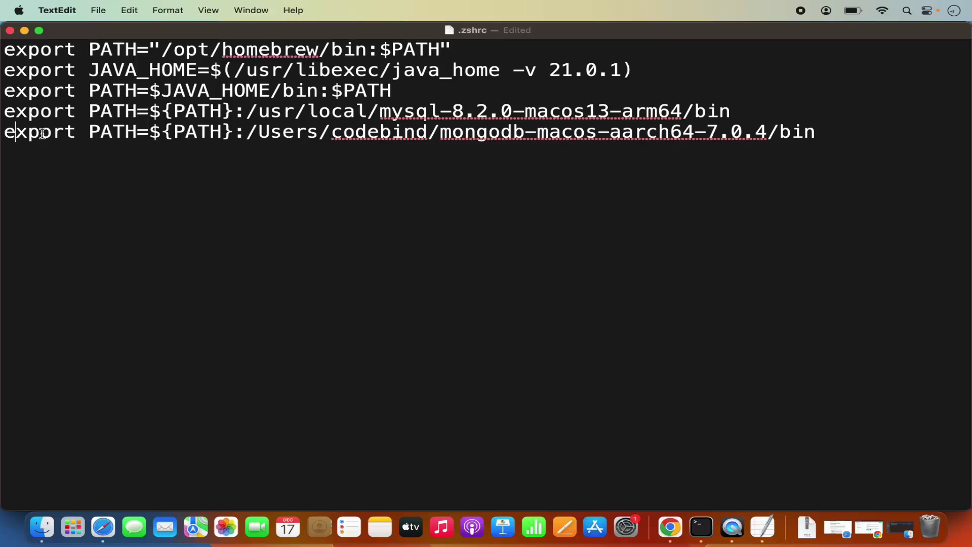
click(41, 133)
key(super+s)
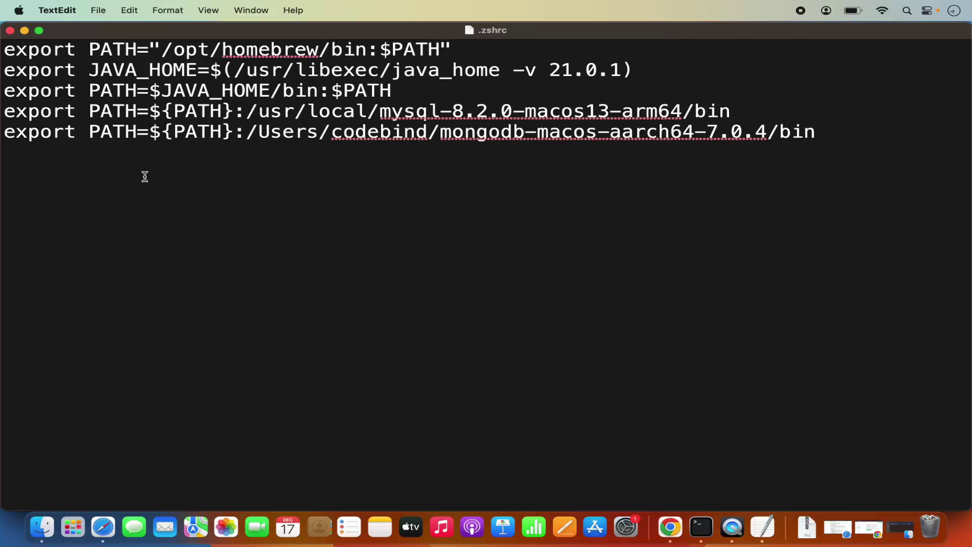
click(10, 30)
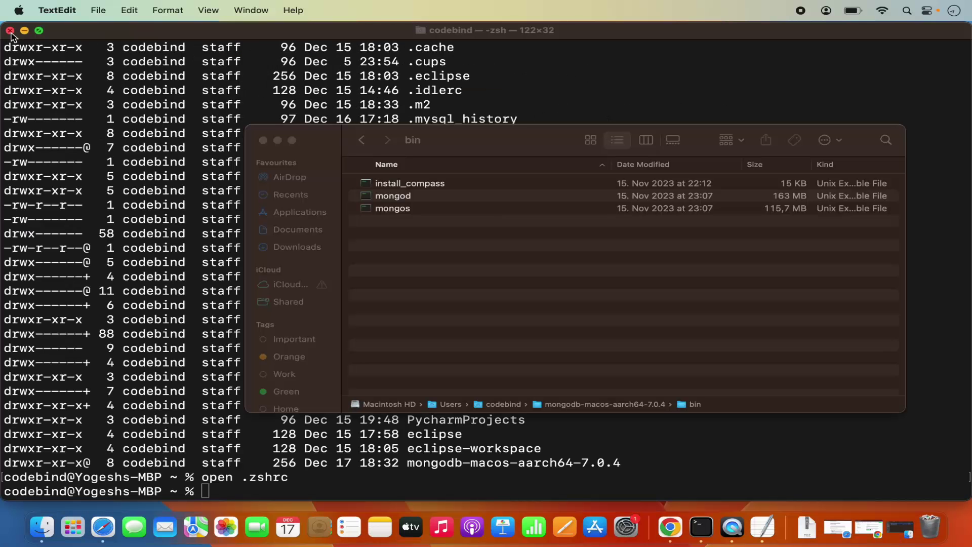
- Run source .zshrc, clear the screen, and start the server with mongod
click(176, 152)
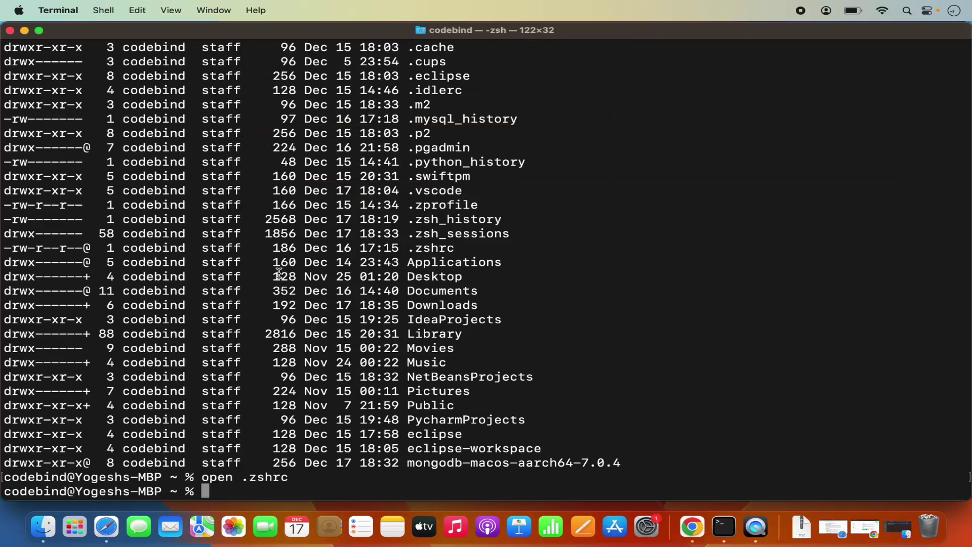
text(source .zshr)
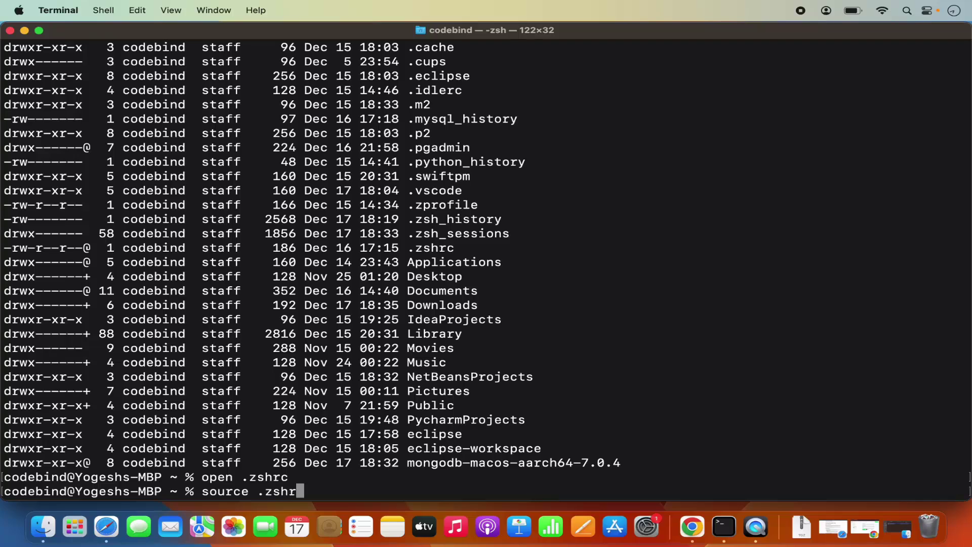
text(c)
key(Return)
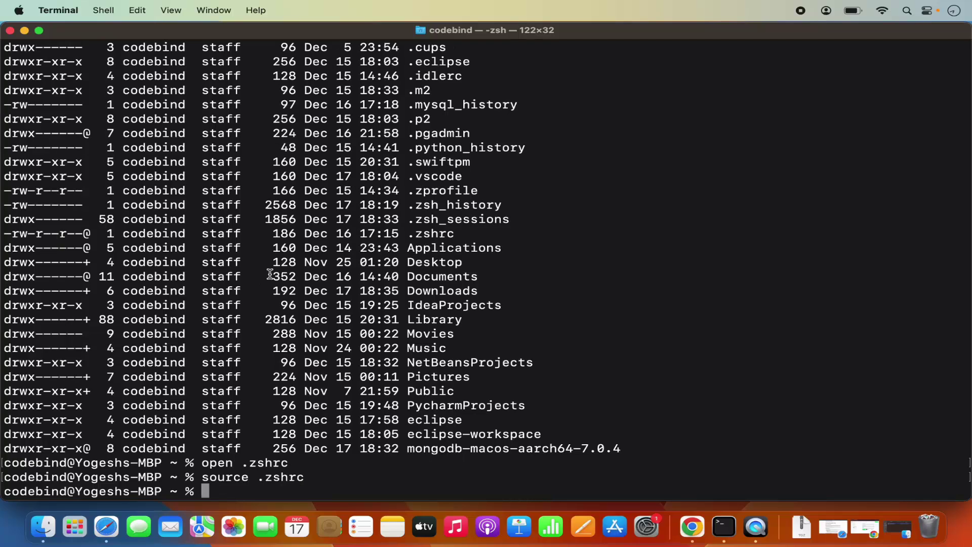
text(clear)
key(Return)
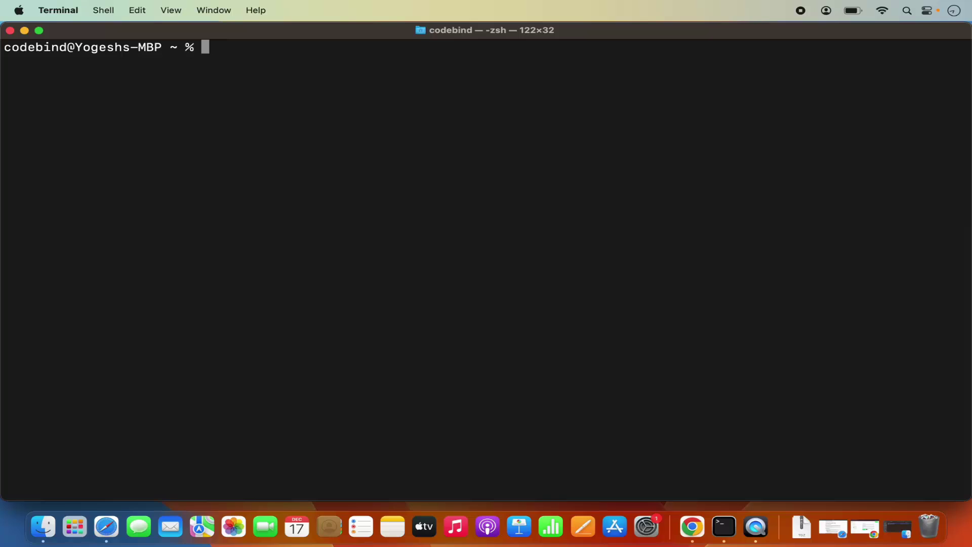
text(mongod)
key(Return)
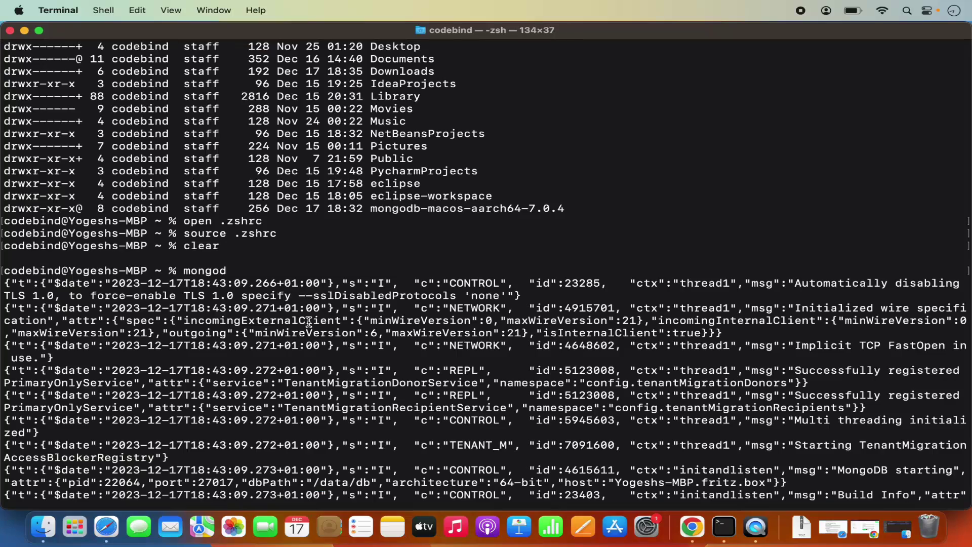
- Scroll through the mongod log to find the /data/db not found error
scroll(298, 384, down, 5)
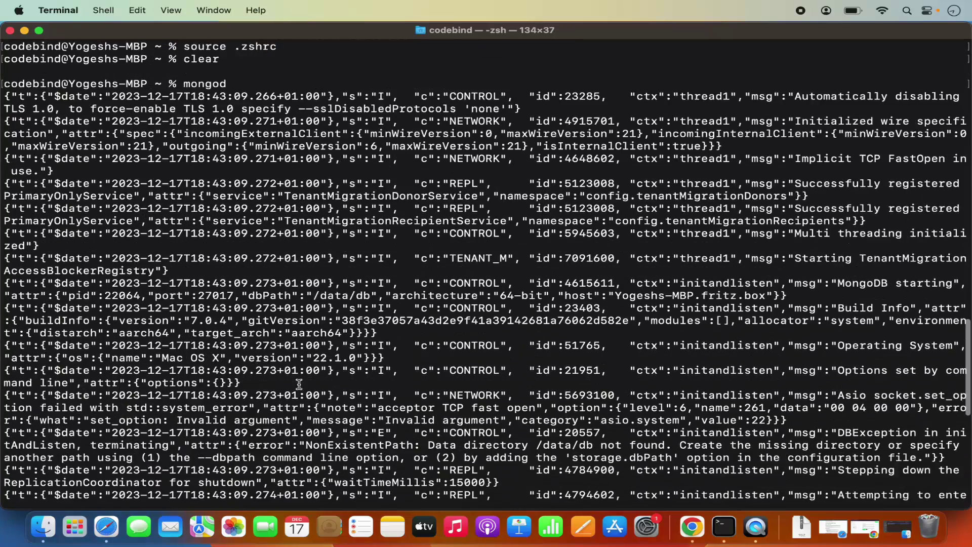
scroll(299, 384, down, 2)
scroll(299, 383, down, 3)
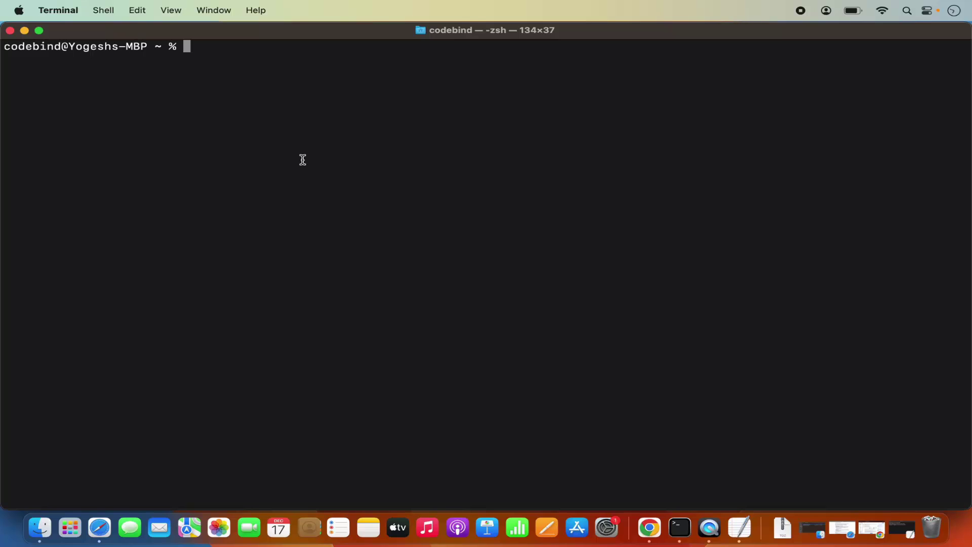
- Create the folder with sudo mkdir -p data/db in the home directory and list its contents
text(pwd)
key(Return)
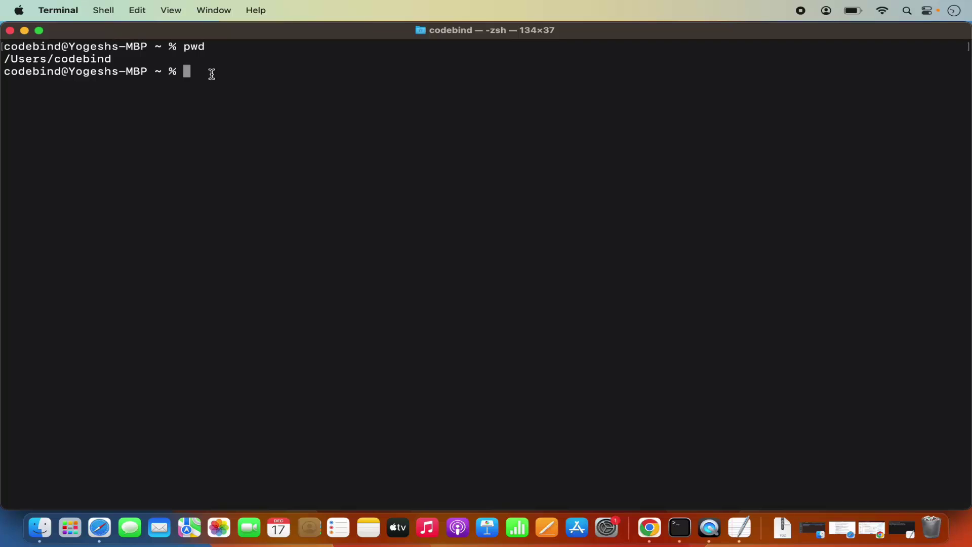
text(sudo mkdir -p data)
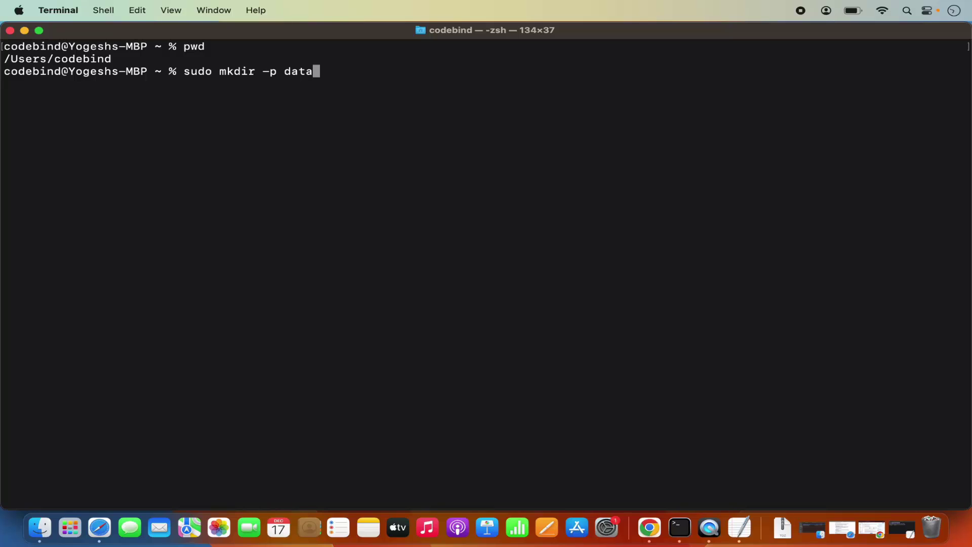
text(/db)
key(Return)
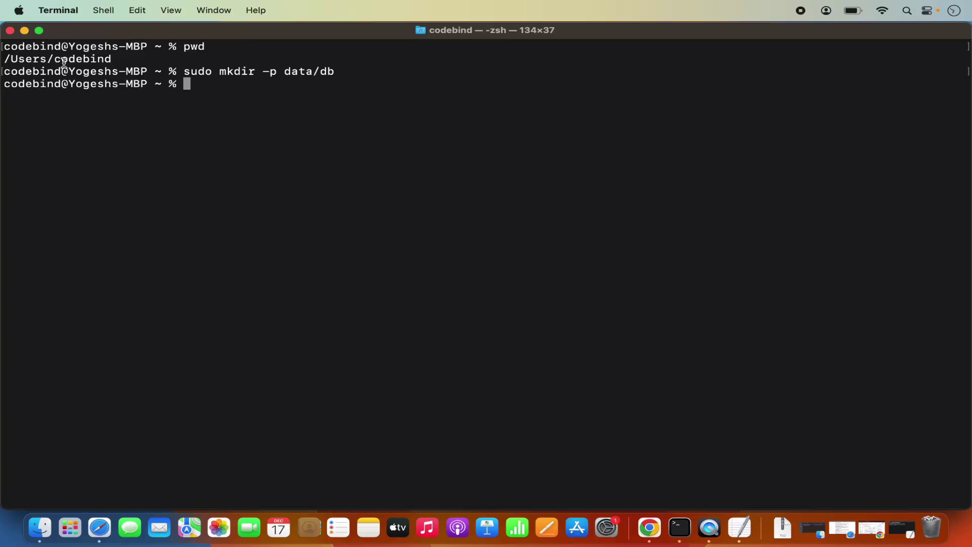
text(ls)
key(Return)
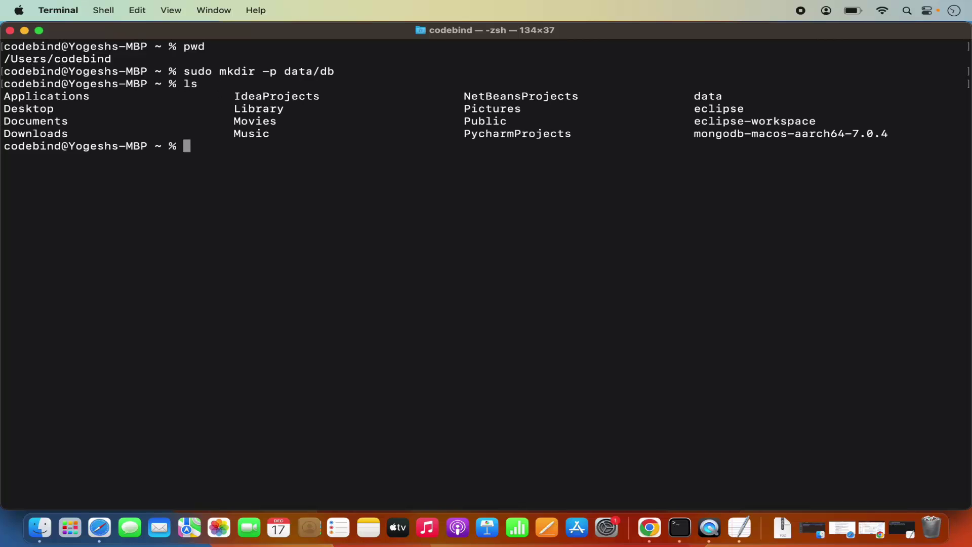
- Change into the data folder and list it to confirm db exists
double_click(702, 96)
click(577, 159)
text(cd da)
key(Tab)
key(Return)
text(ls)
key(Return)
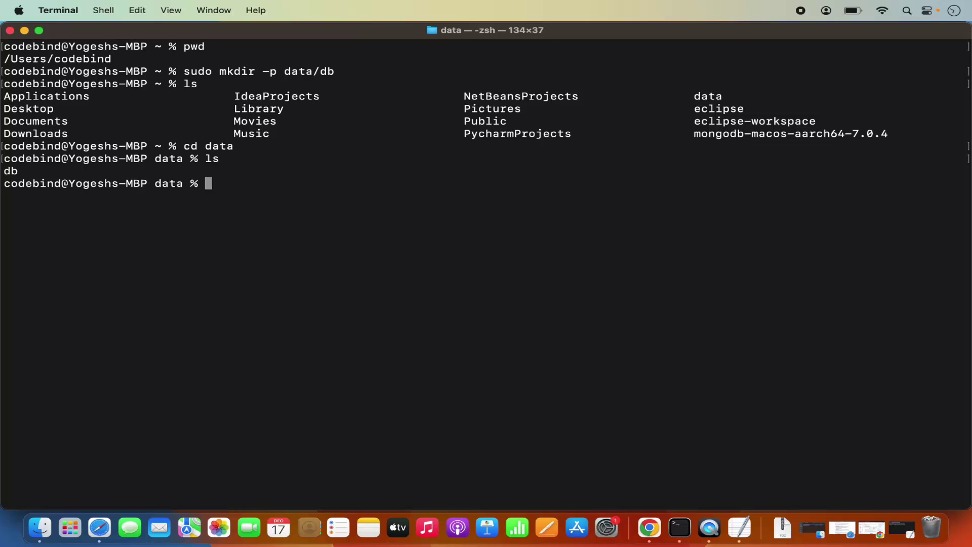
- Clear the screen and return to the home directory with cd
text(clea)
key(Tab)
text(r)
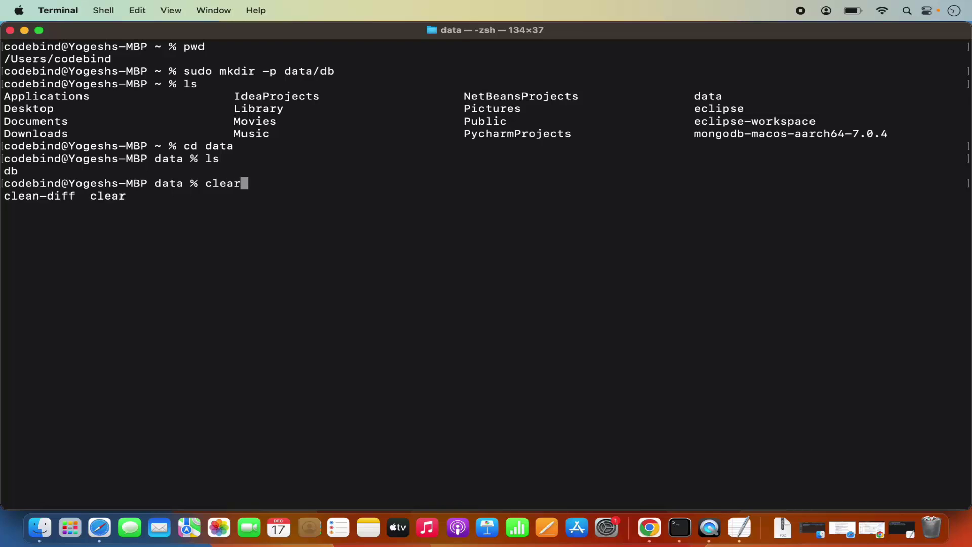
key(Return)
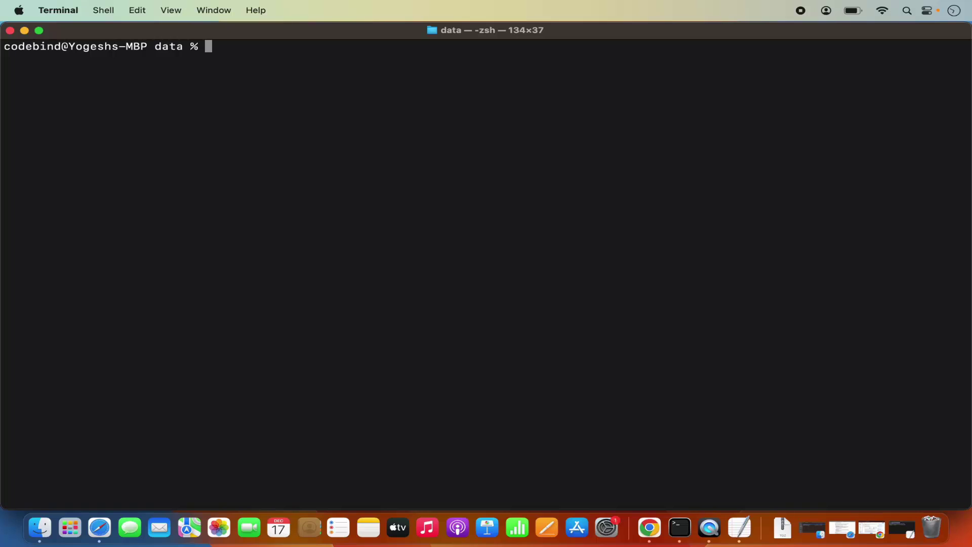
text(cd)
key(Return)
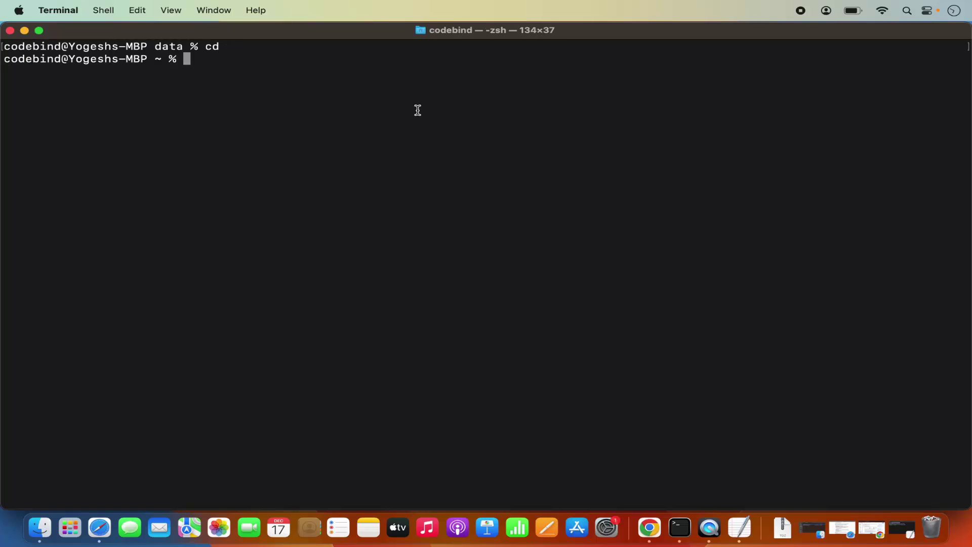
- Paste the mongod --dbpath=/Users/user/data/db command and replace the placeholder user name with codebind
key(super+Tab)
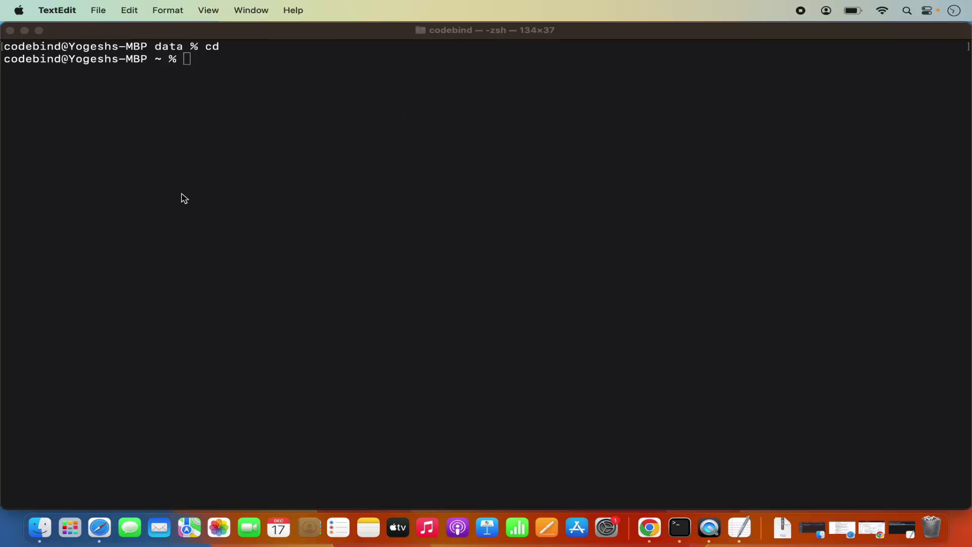
click(181, 172)
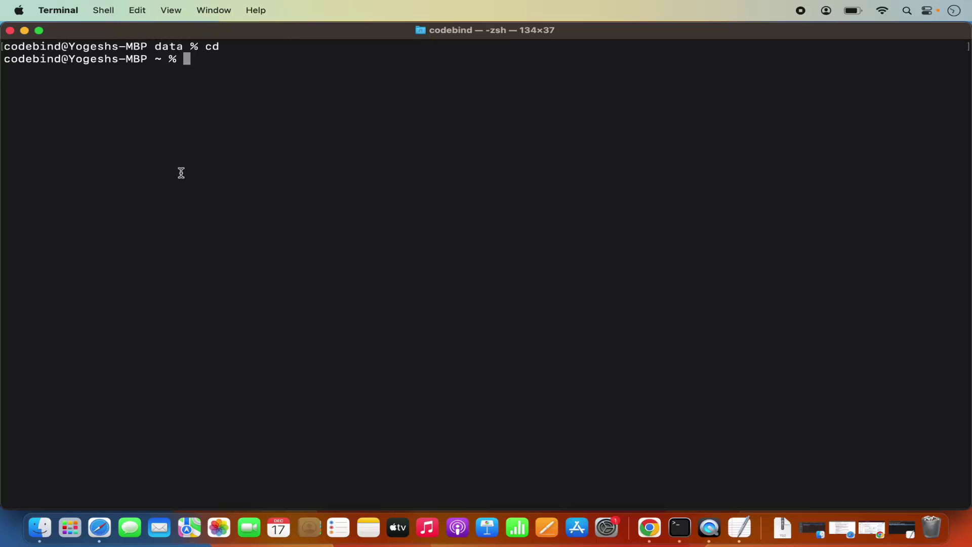
text(mongod --dbpath=/Users/user/data/db)
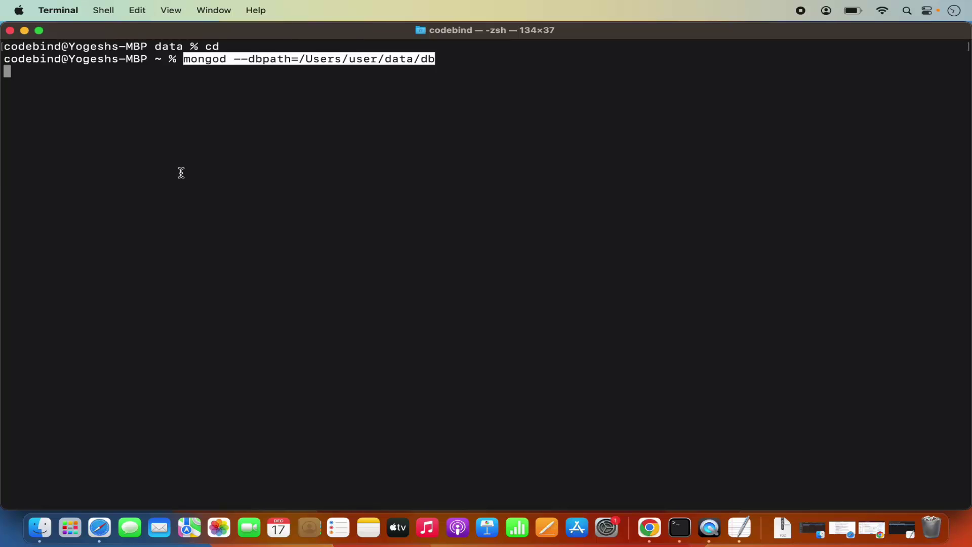
key(Left)
key(Left)
key(Left)
key(Left)
key(Left)
key(Left)
key(Left)
key(Left)
key(Left)
key(Left)
key(Left)
key(Left)
key(Left)
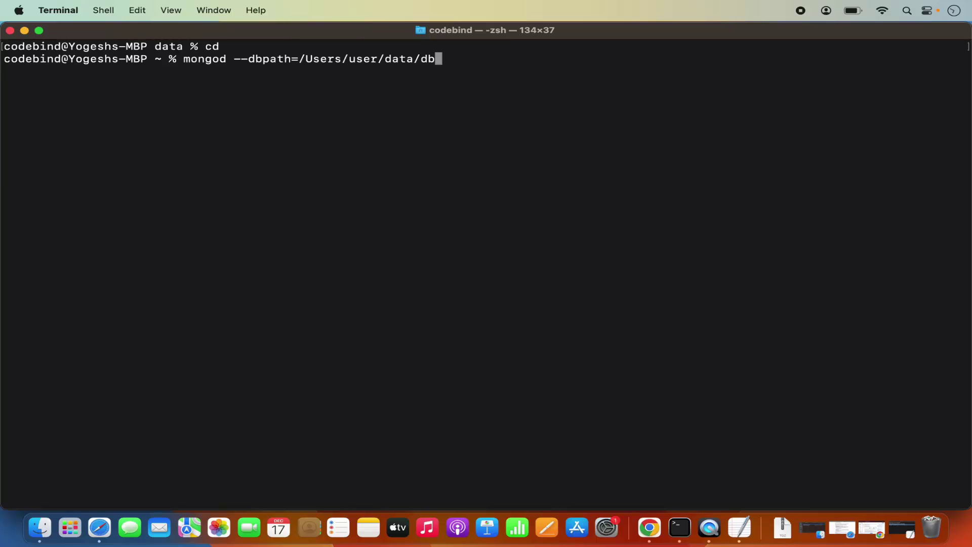
key(Left)
key(Left)
key(Left)
key(Left)
key(Left)
key(Left)
key(Left)
key(Left)
key(Left)
key(Right)
key(Right)
key(Right)
key(Right)
key(Right)
key(Right)
key(Right)
key(Right)
key(Right)
key(Right)
key(Right)
key(Right)
key(Right)
key(BackSpace)
key(BackSpace)
key(BackSpace)
key(BackSpace)
text(code)
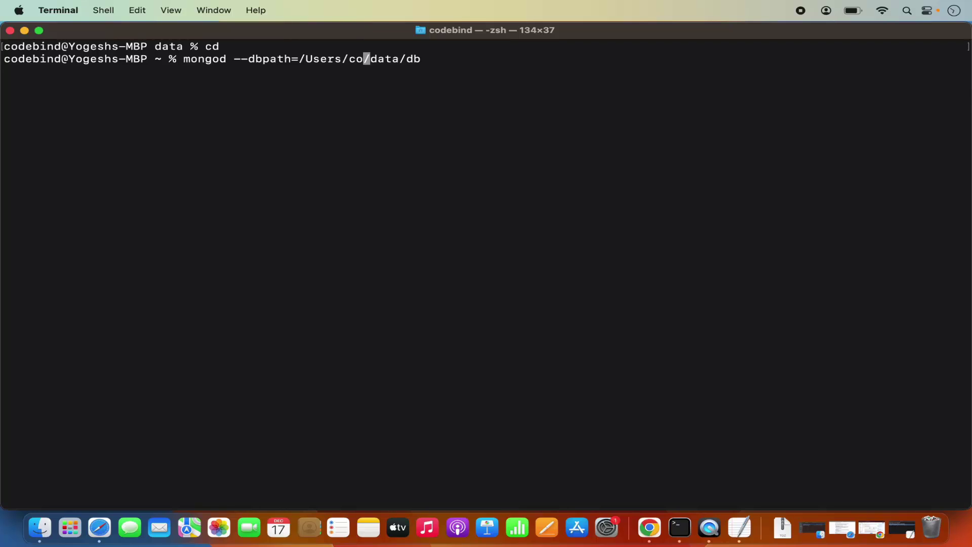
text(bind)
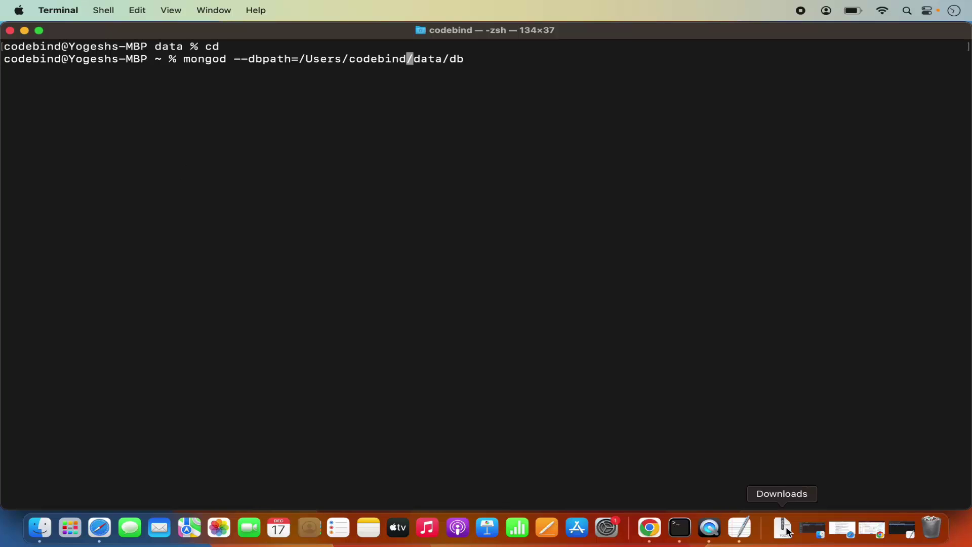
- Run pwd in a new Terminal window and check the home folder name against the dbpath
right_click(684, 530)
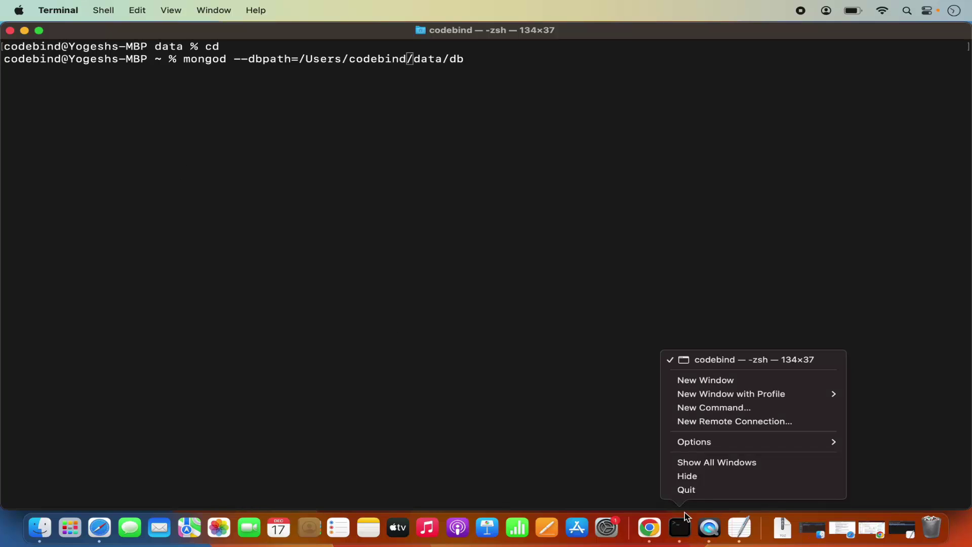
click(610, 348)
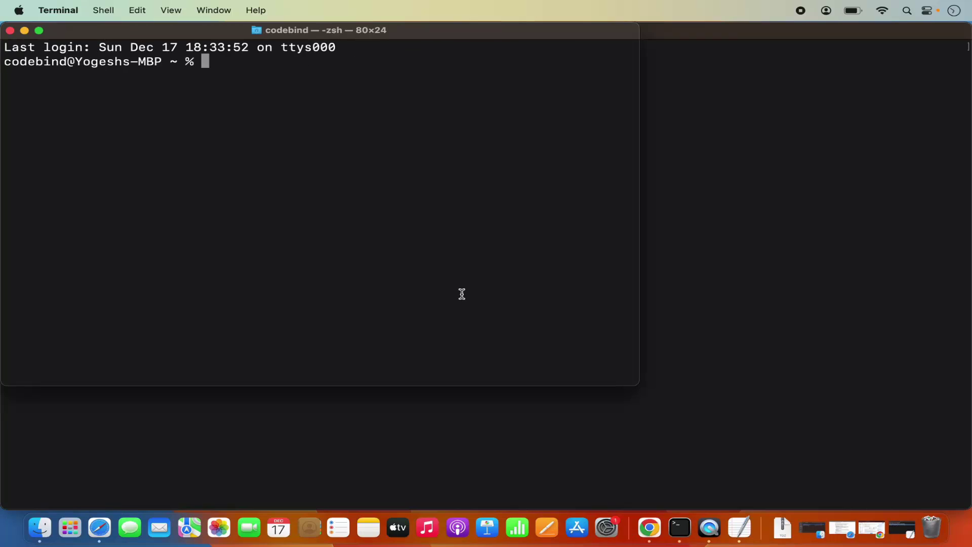
text(pwd)
key(Return)
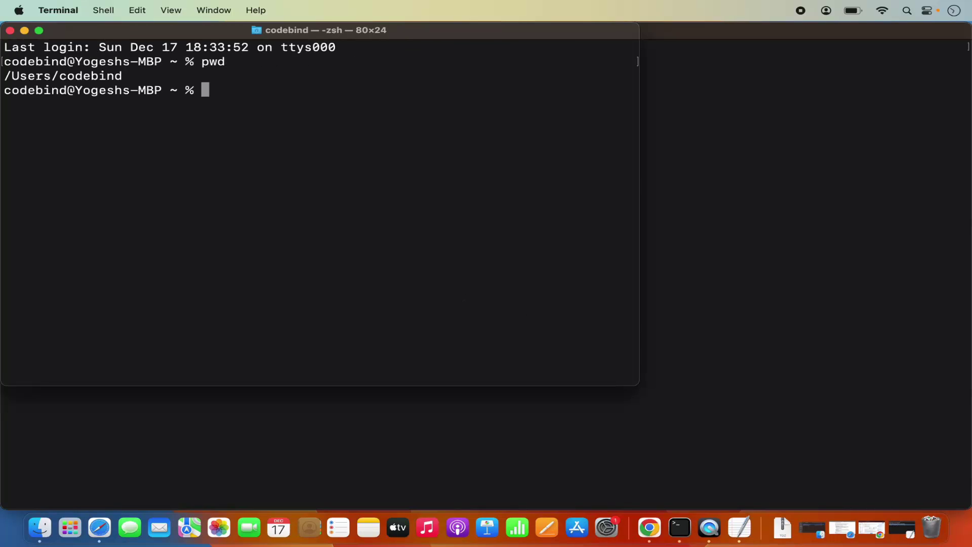
double_click(65, 76)
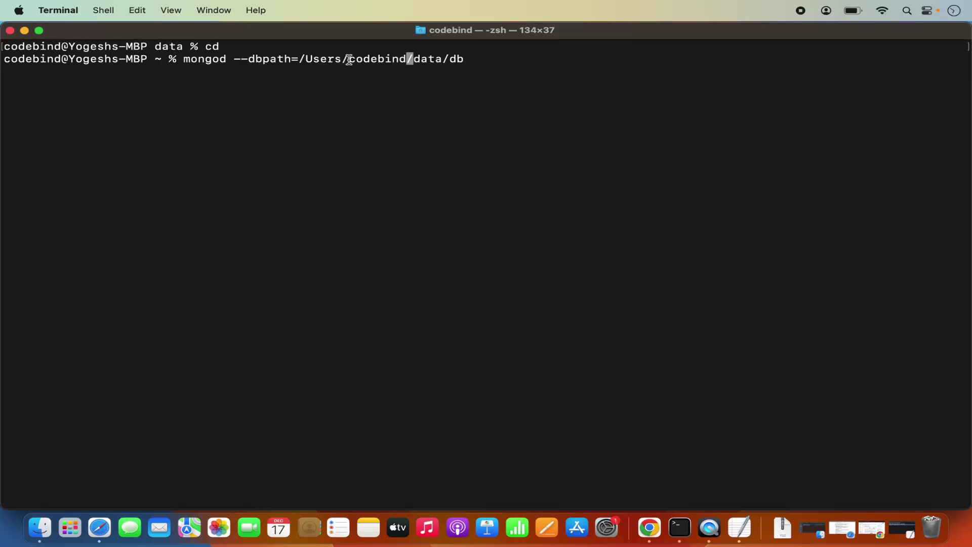
double_click(373, 59)
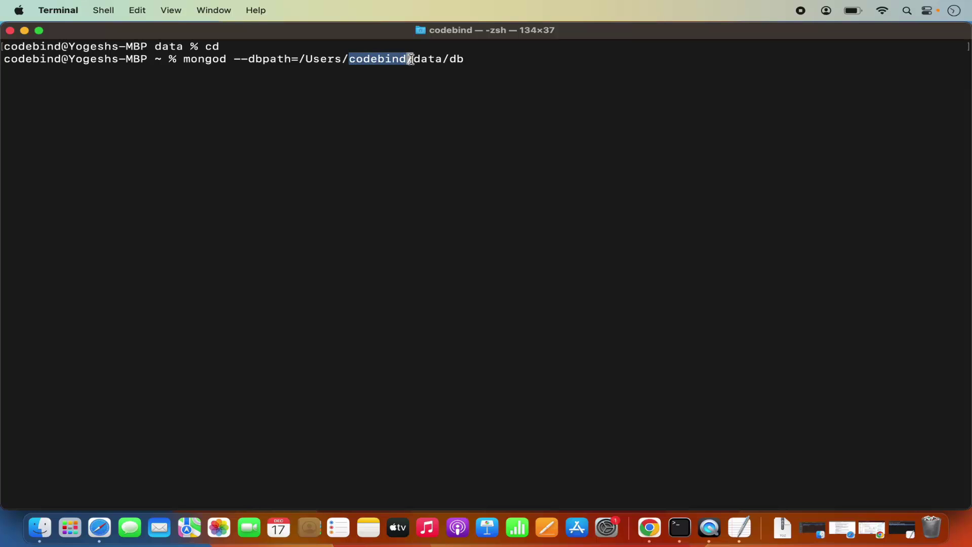
double_click(427, 60)
click(455, 59)
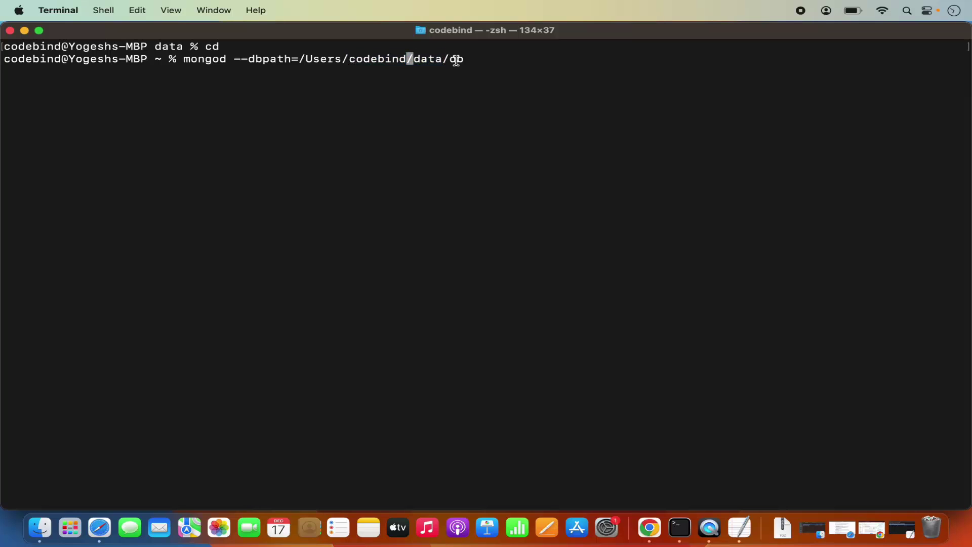
drag(465, 59, 458, 60)
click(472, 59)
- Run mongod with the /Users/codebind/data/db data path and review its output
key(Return)
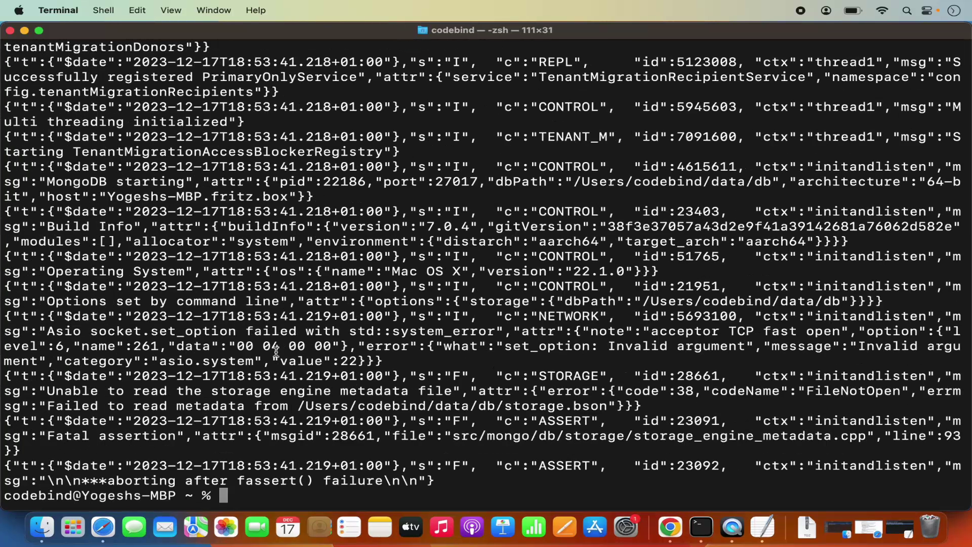
scroll(273, 361, up, 5)
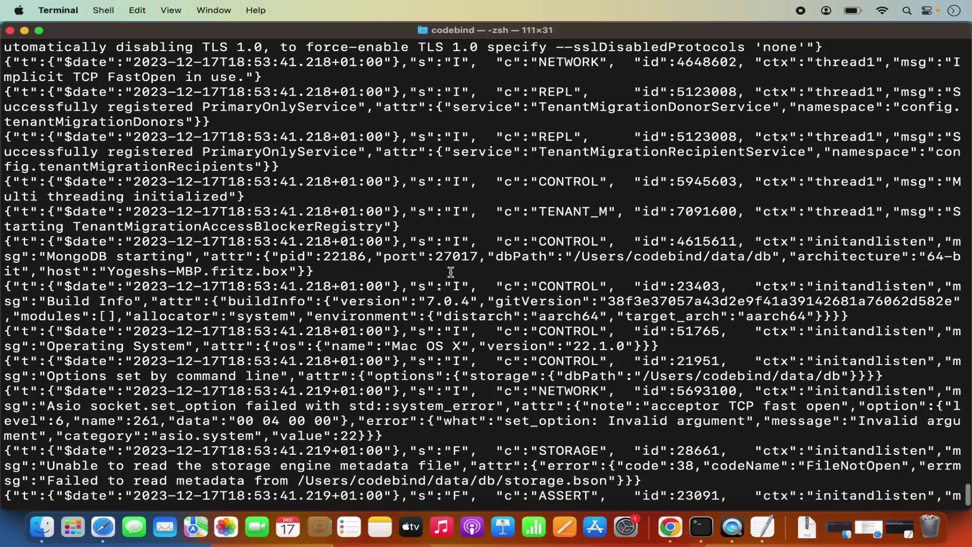
scroll(450, 272, down, 5)
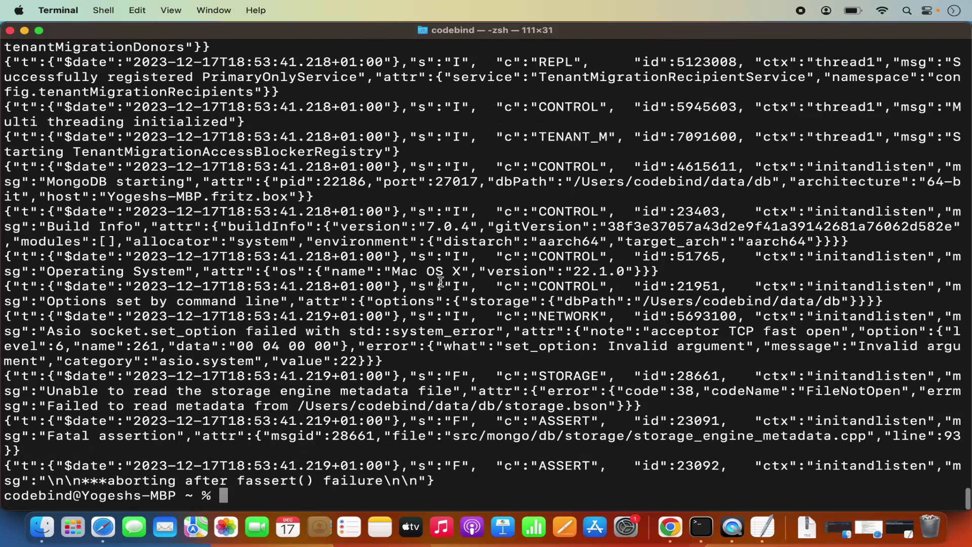
- Rerun the mongod --dbpath command, then recall it and prefix it with sudo
key(Up)
key(Return)
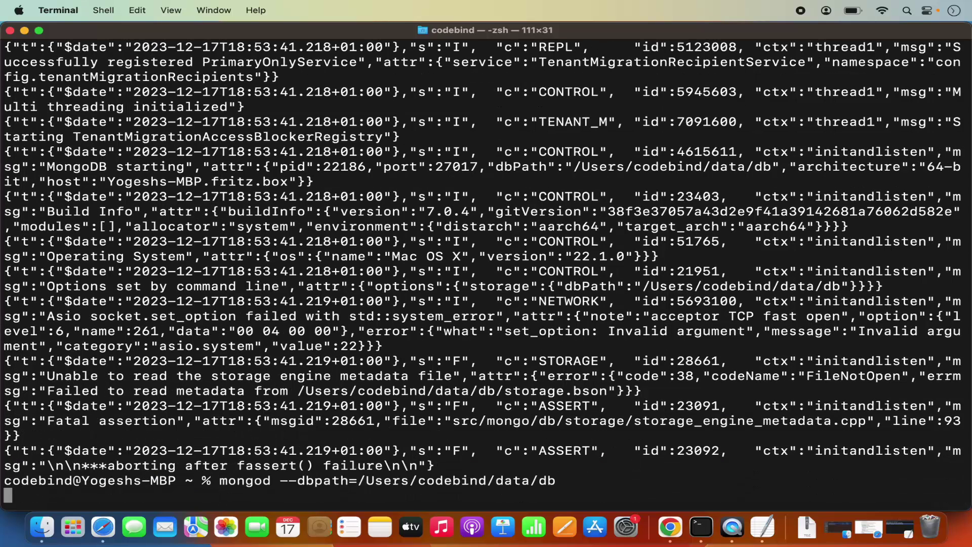
key(Left)
key(Left)
key(Left)
key(Left)
key(Left)
key(Left)
key(Left)
key(Left)
key(Left)
key(Left)
key(Left)
key(Left)
key(Left)
key(Left)
key(Left)
key(Left)
key(Left)
key(Left)
key(Left)
key(Left)
key(Left)
key(Left)
key(Left)
key(Left)
key(Left)
key(Left)
key(Left)
key(Left)
key(Left)
key(Left)
key(Left)
key(Left)
key(Left)
key(Left)
key(Left)
key(Left)
text(sudo)
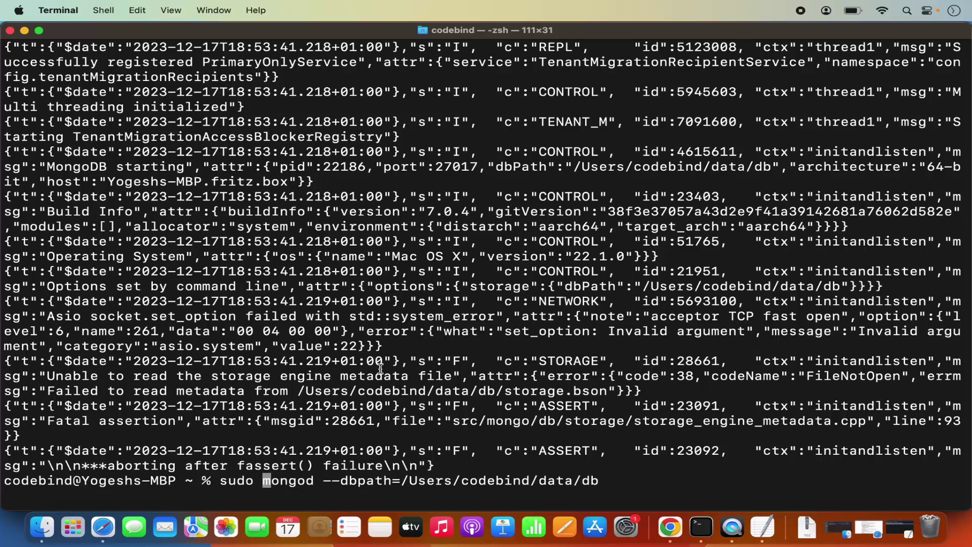
- Run sudo mongod --dbpath=/Users/codebind/data/db until it waits on port 27017, then return to Chrome
key(Return)
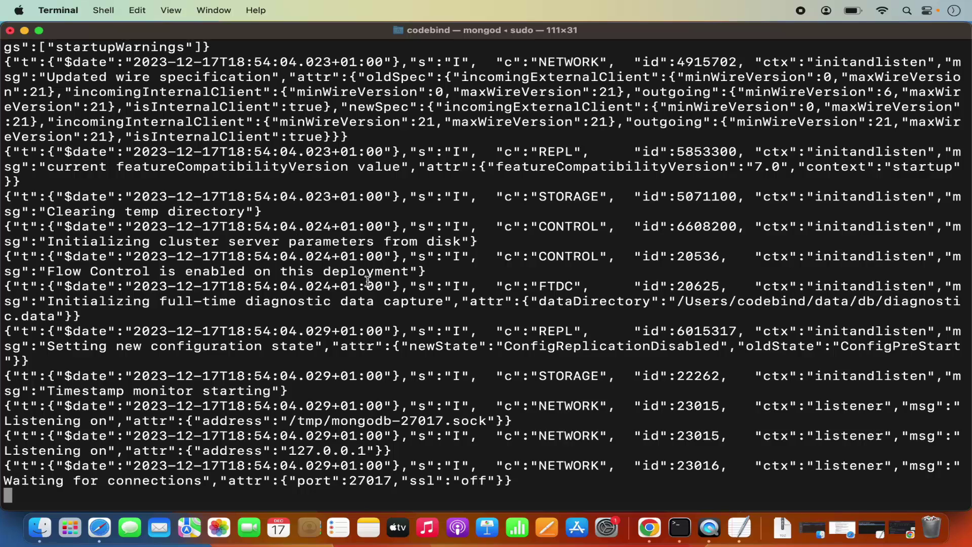
click(649, 528)
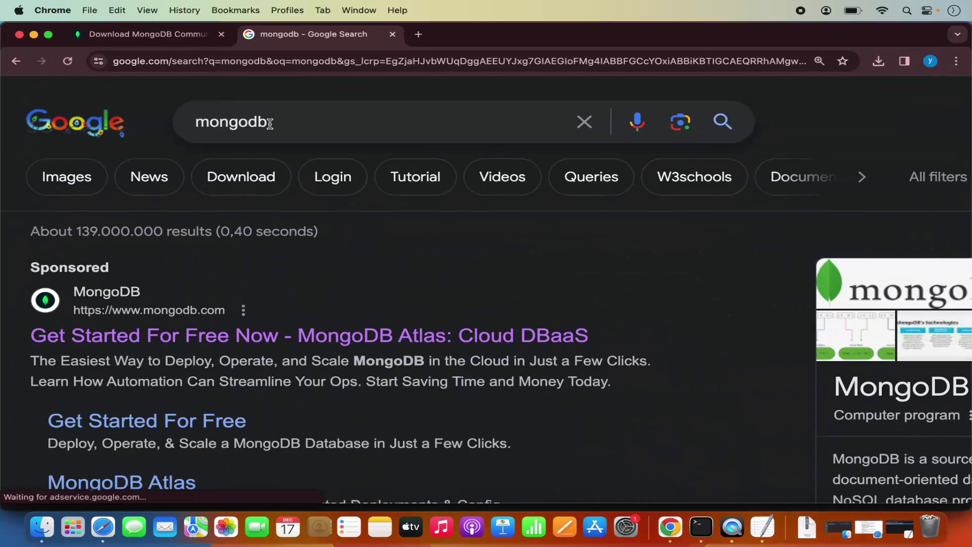
- Go from mongodb.com through Community Edition and Tools to the MongoDB Compass download page
scroll(256, 378, down, 7)
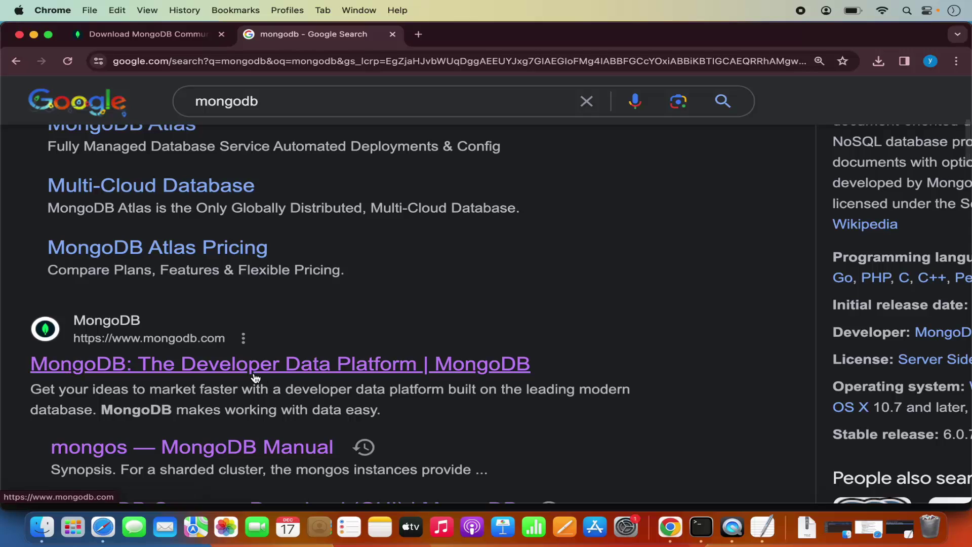
key(super+0)
click(182, 226)
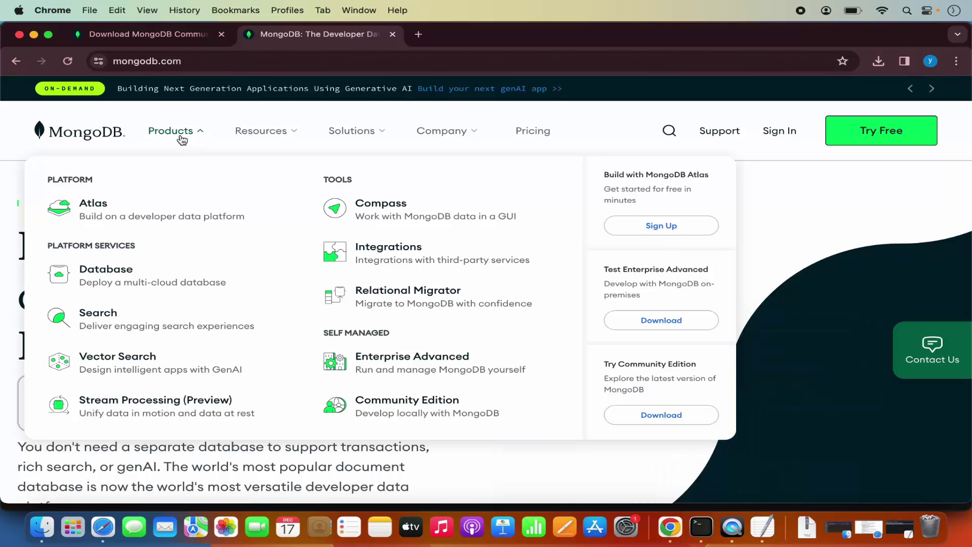
mouse_move(183, 139)
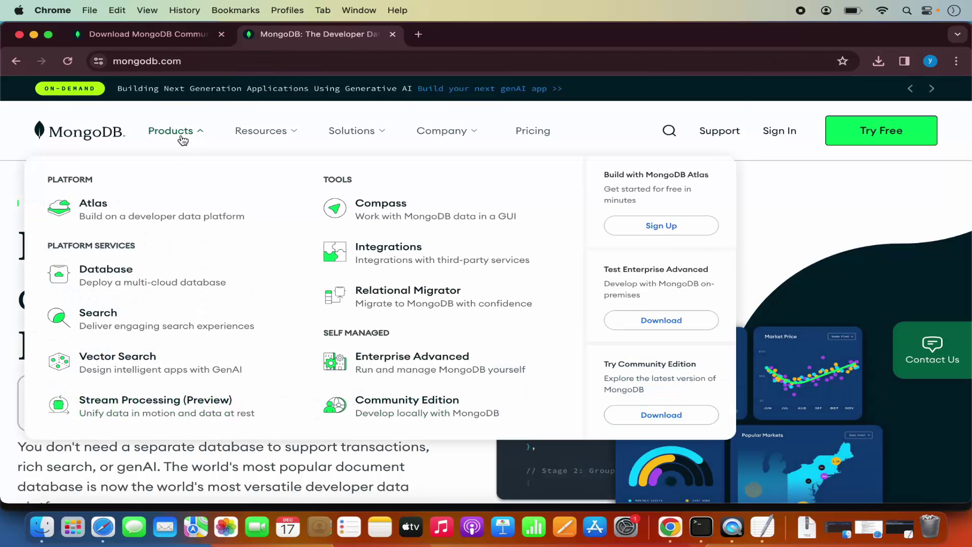
click(374, 403)
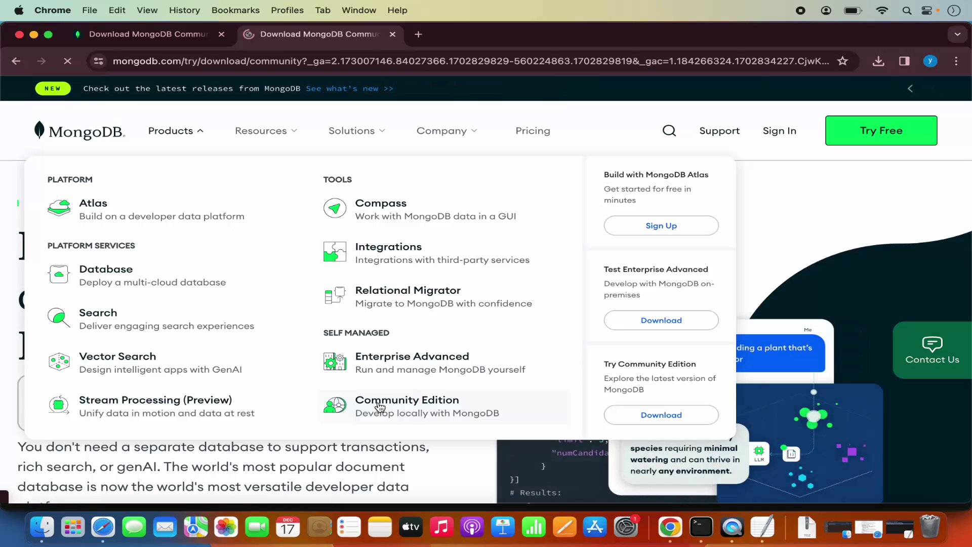
click(78, 399)
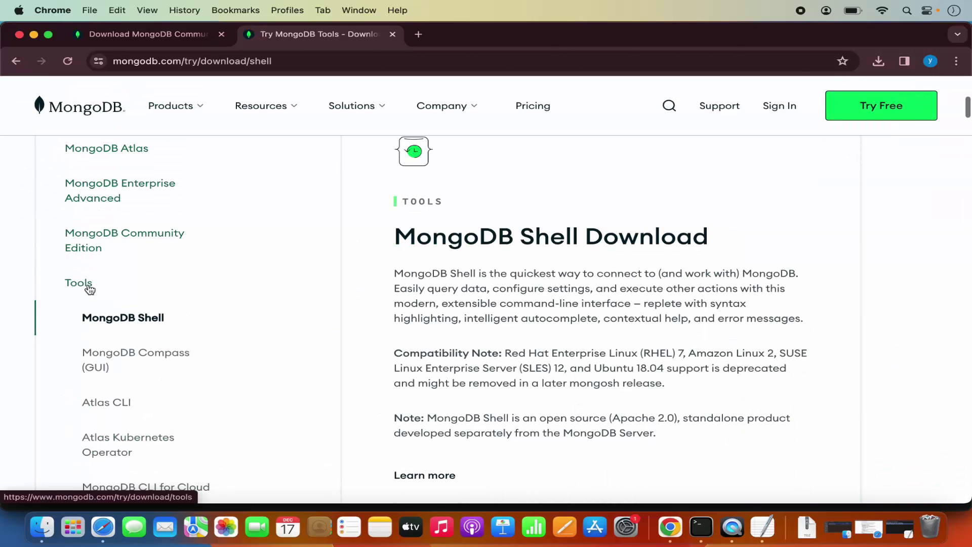
click(143, 359)
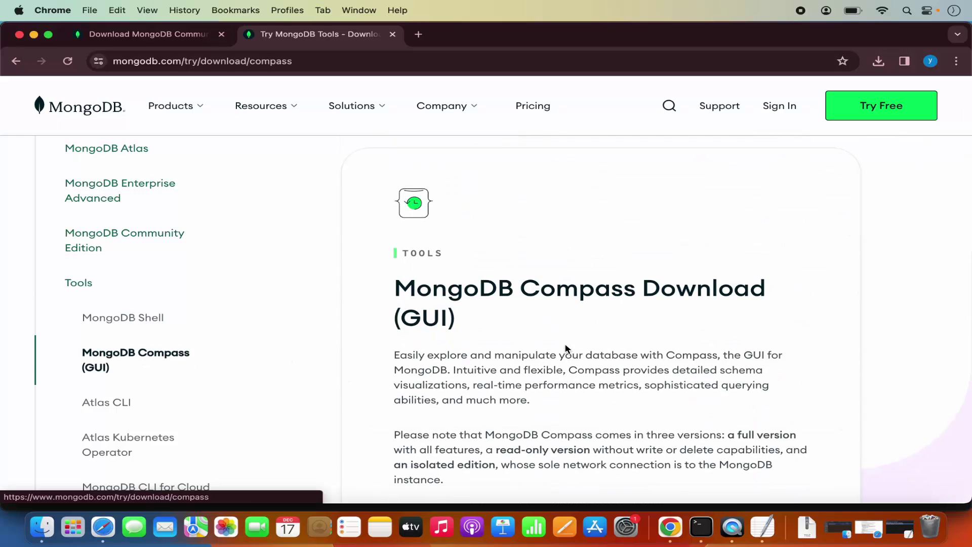
- Choose platform macOS arm64 (M1) (11.0+) and download the Compass 1.40.4 dmg
scroll(567, 349, down, 5)
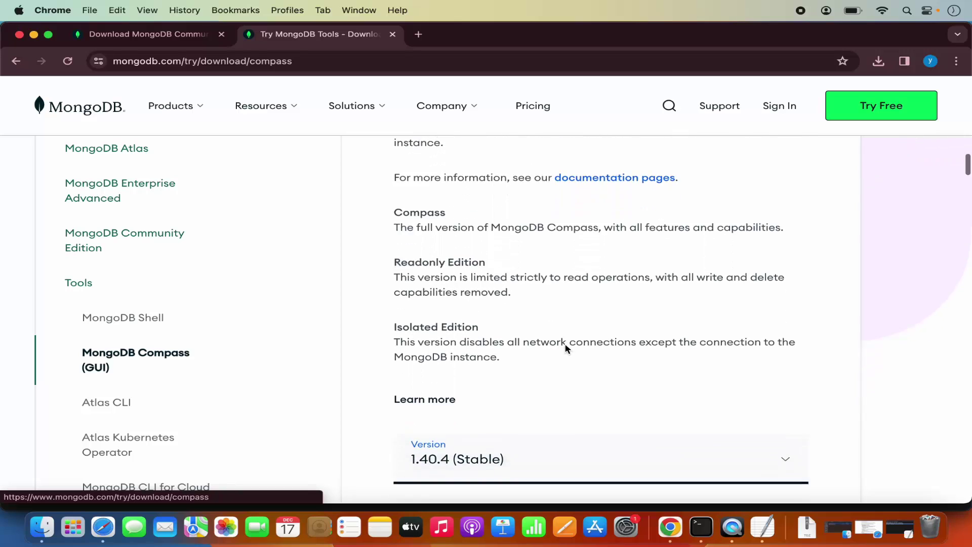
scroll(567, 348, down, 4)
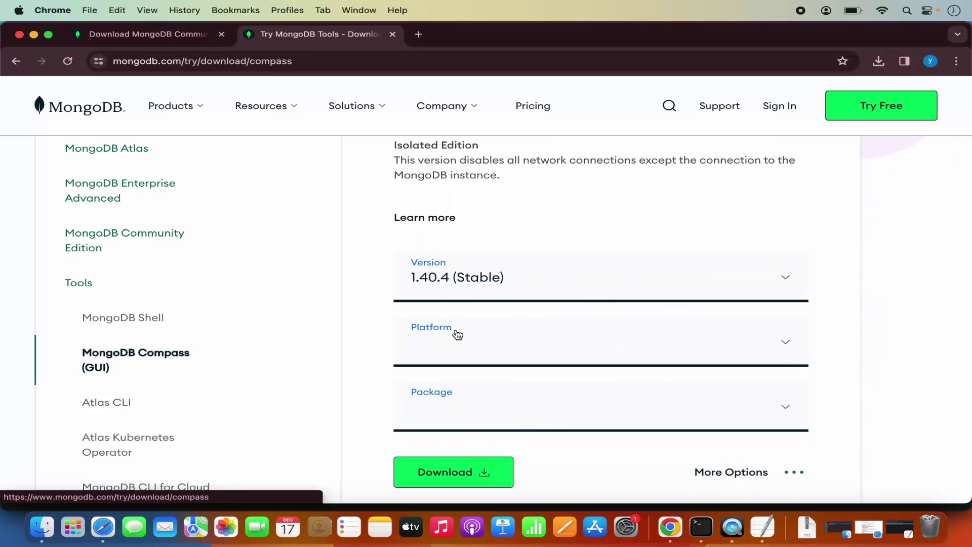
click(456, 347)
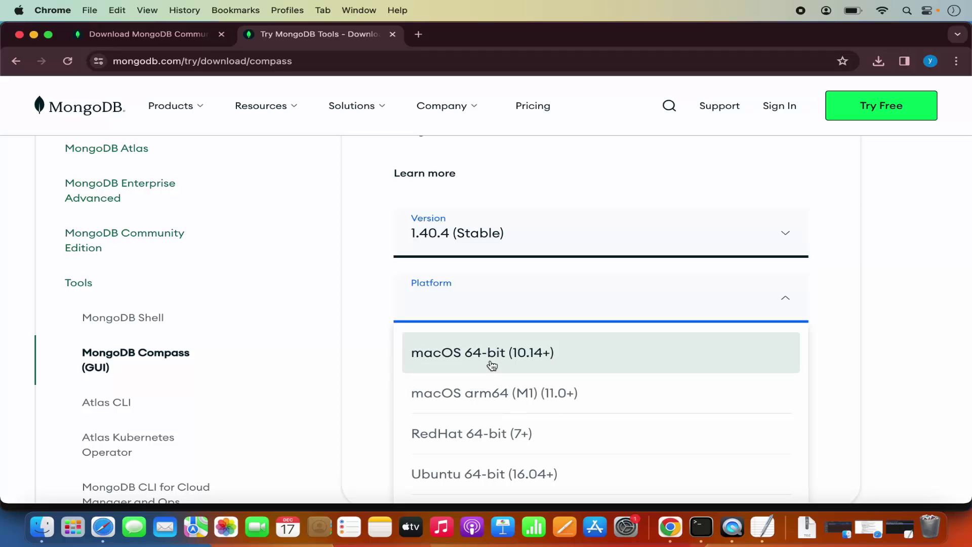
click(503, 391)
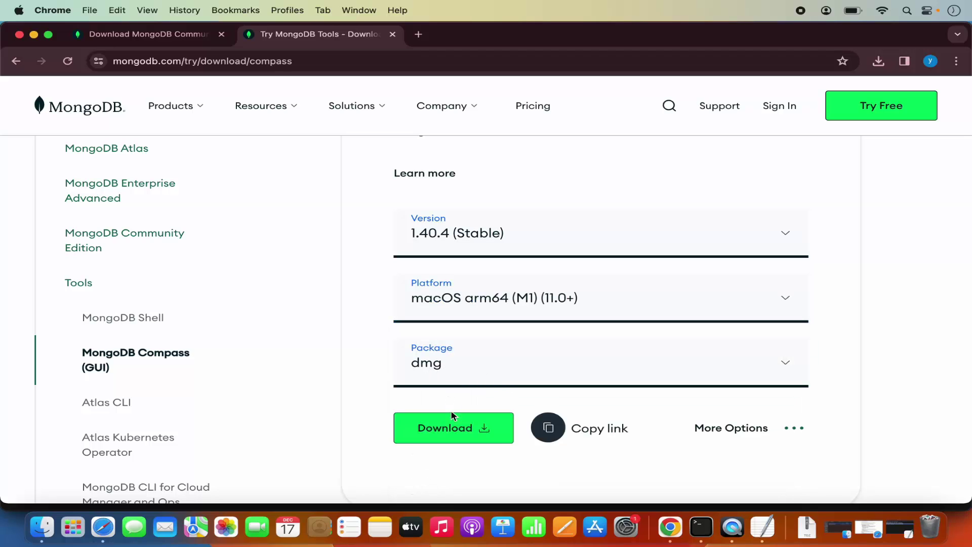
click(461, 429)
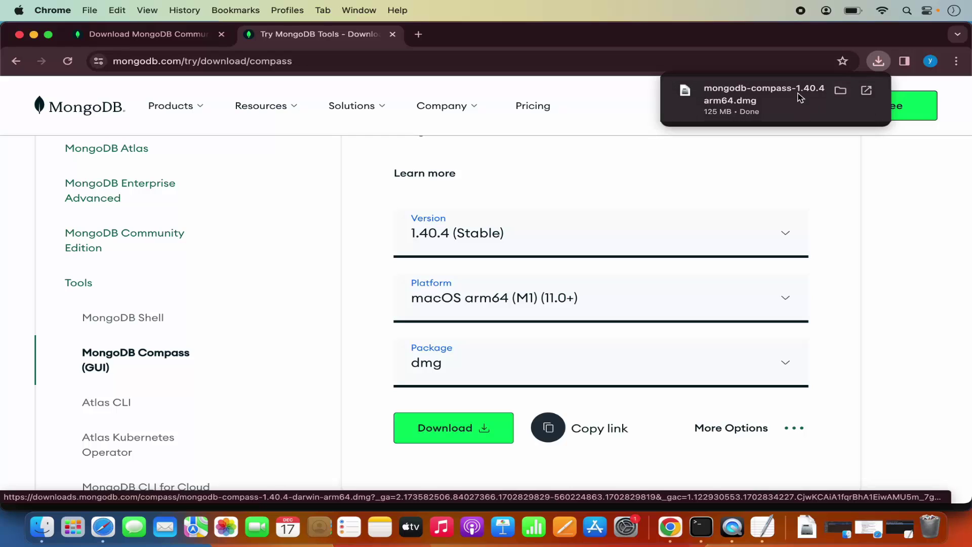
- Open the Compass dmg, minimize Chrome, Terminal and Finder, and drag Compass onto Applications
click(743, 104)
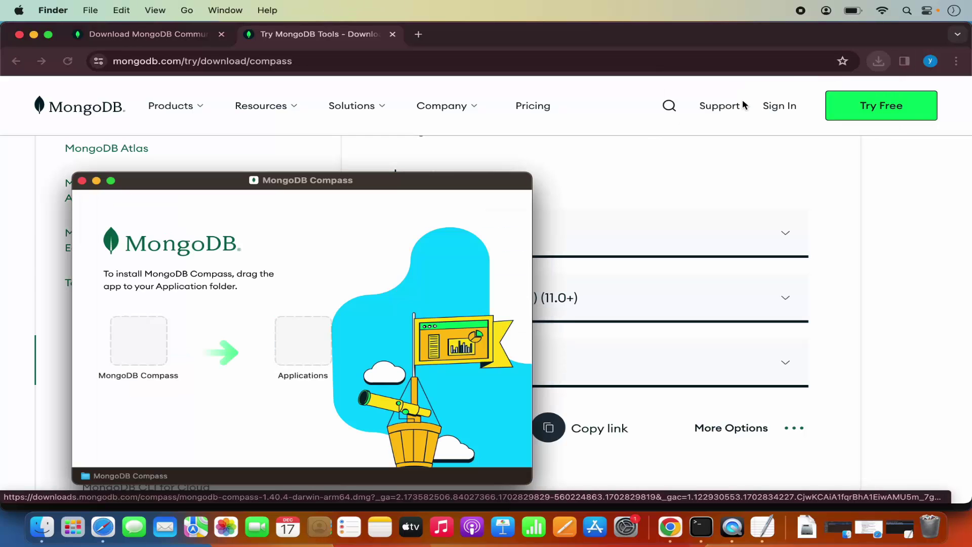
drag(410, 189, 581, 140)
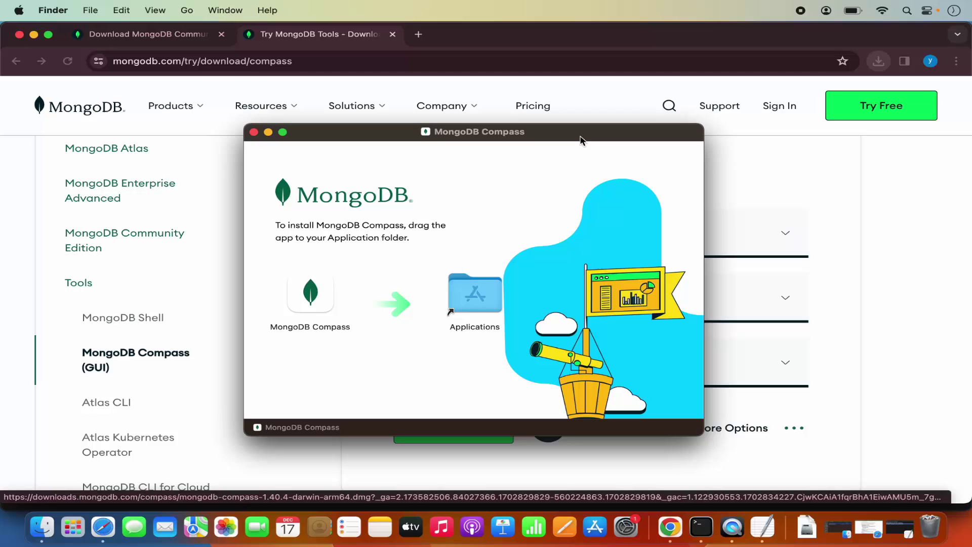
click(33, 34)
click(25, 34)
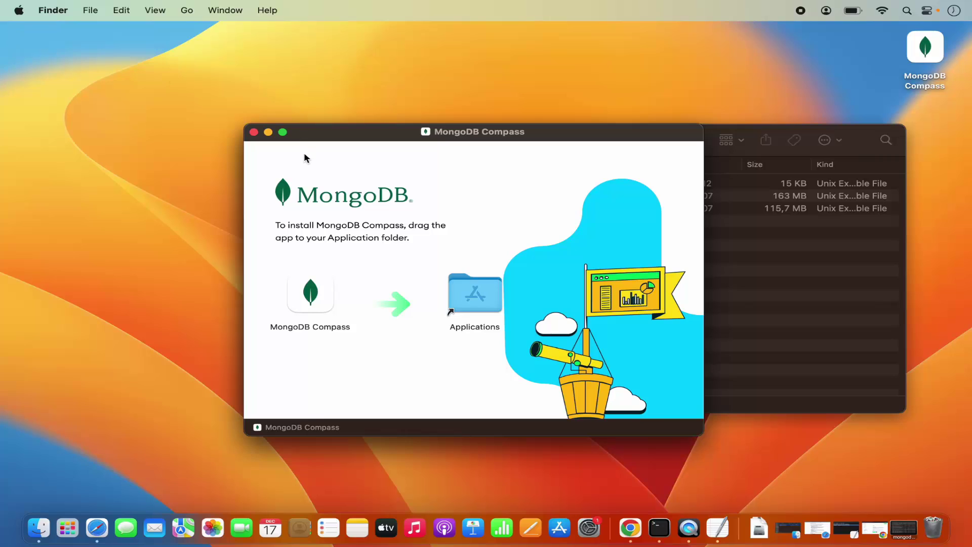
key(super+m)
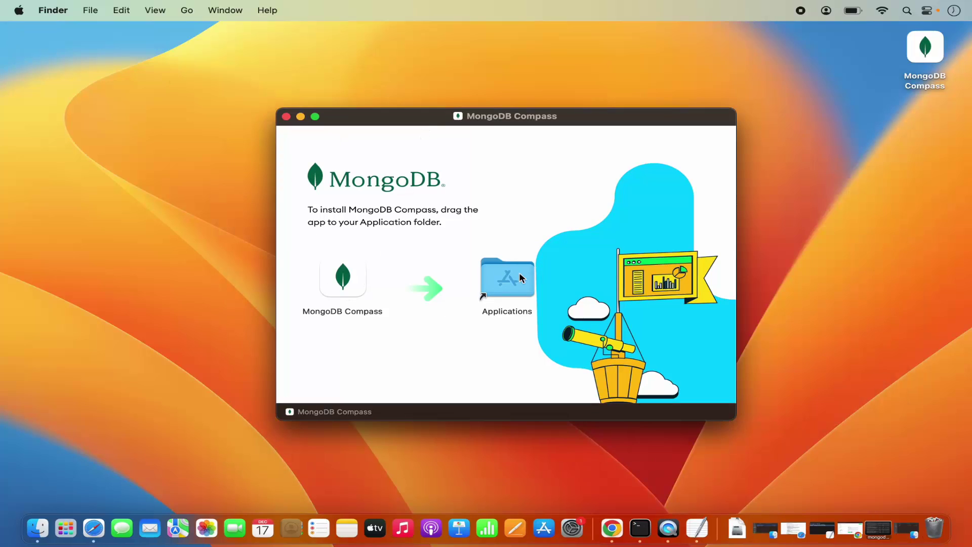
click(347, 290)
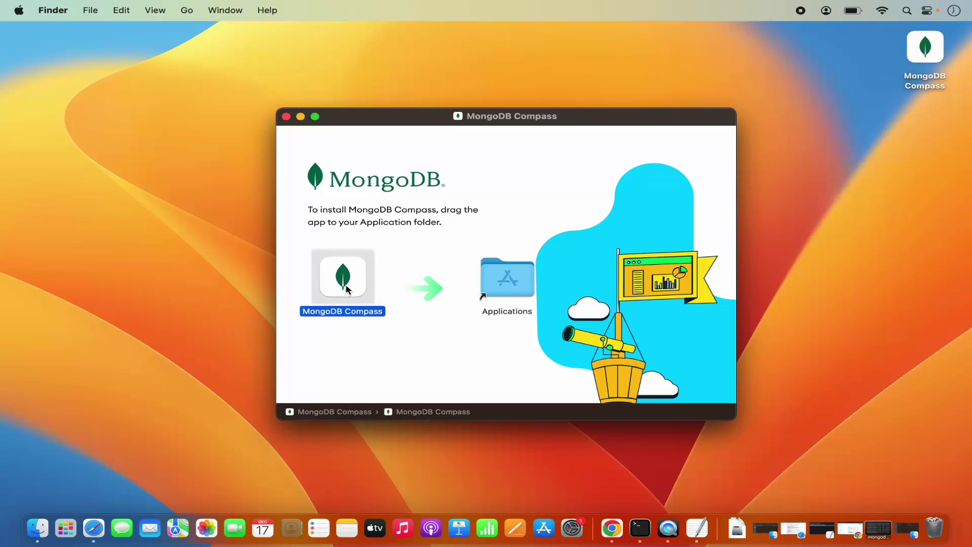
drag(347, 290, 517, 283)
- Launch MongoDB Compass from Launchpad and get past its welcome screen
click(63, 534)
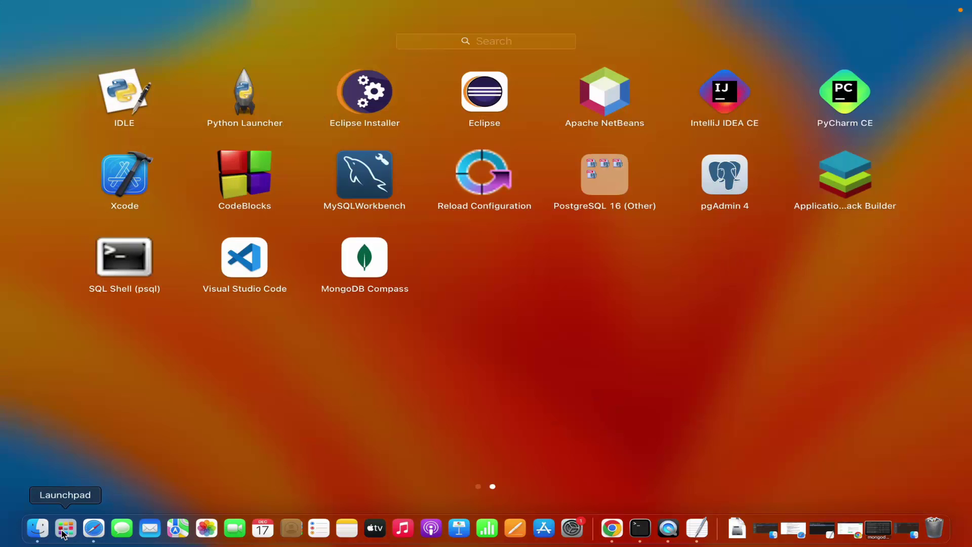
click(373, 268)
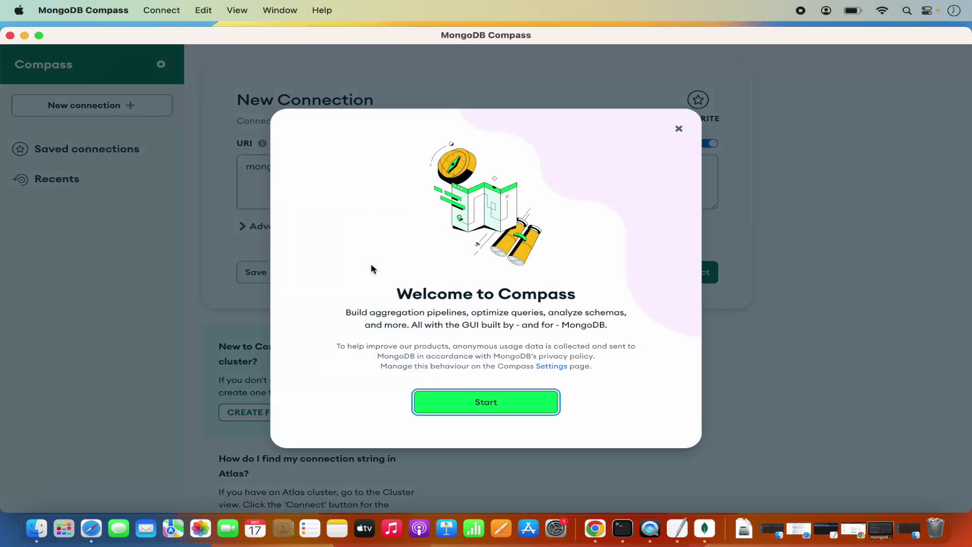
click(459, 408)
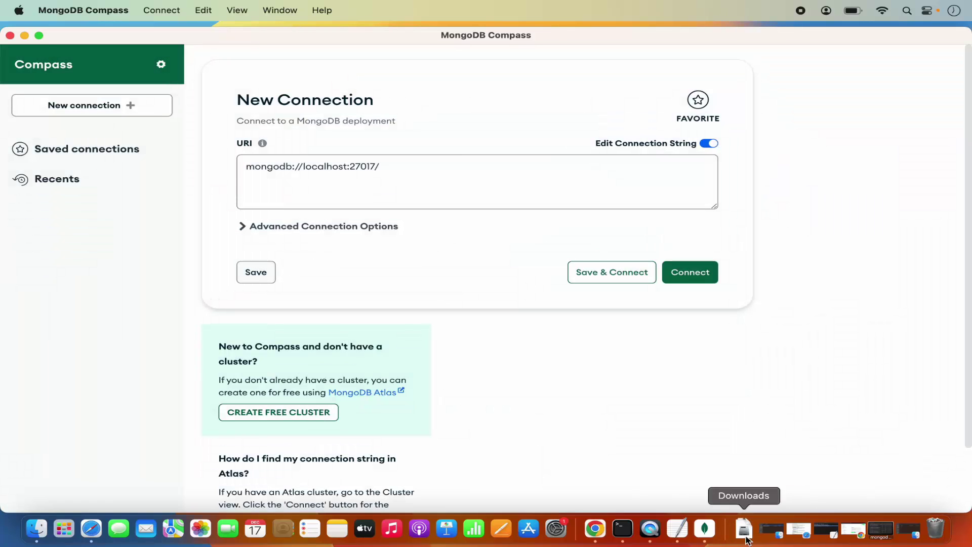
- Check the mongod server log in Terminal, still waiting for connections on 27017
click(623, 529)
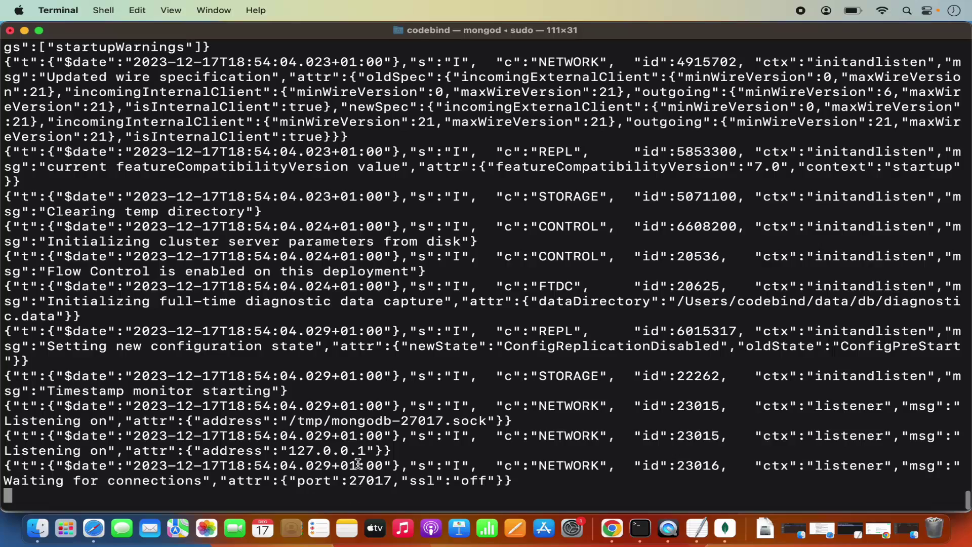
scroll(352, 482, up, 5)
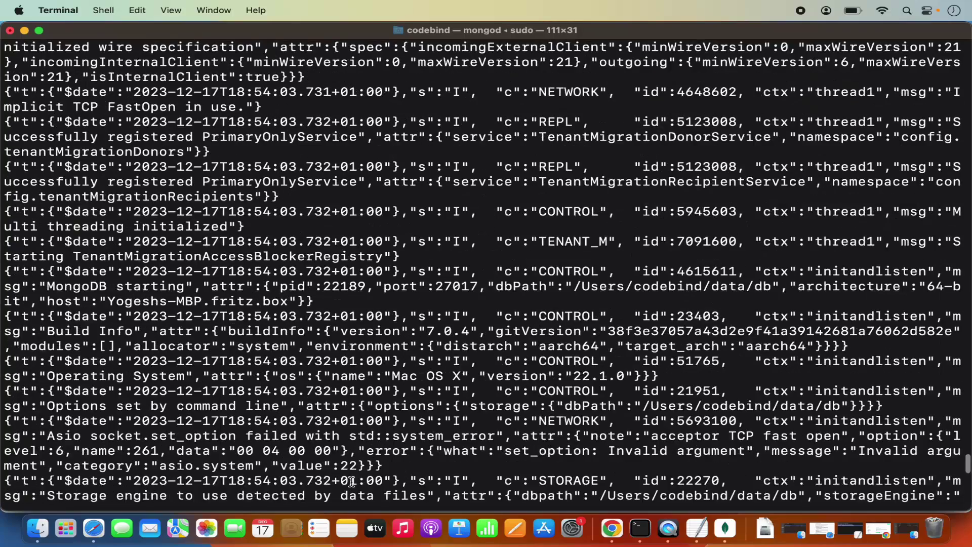
scroll(354, 484, down, 5)
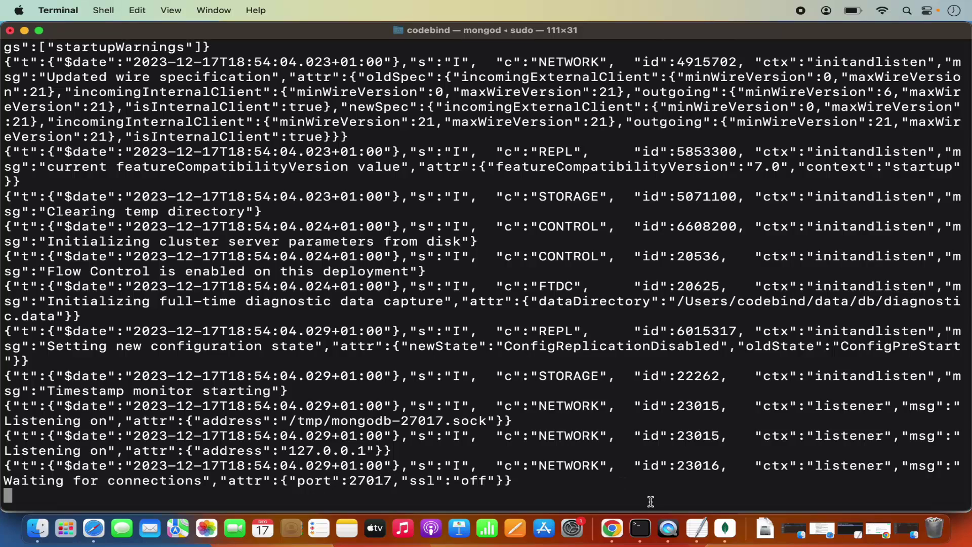
- Connect Compass to mongodb://localhost:27017 and dismiss the empty-databases and embedded-shell tips
click(722, 532)
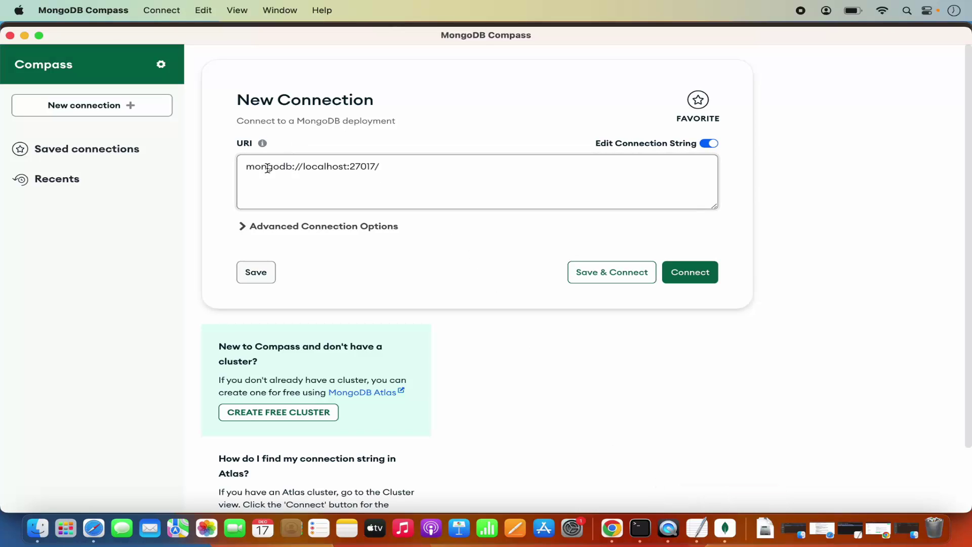
drag(251, 169, 376, 163)
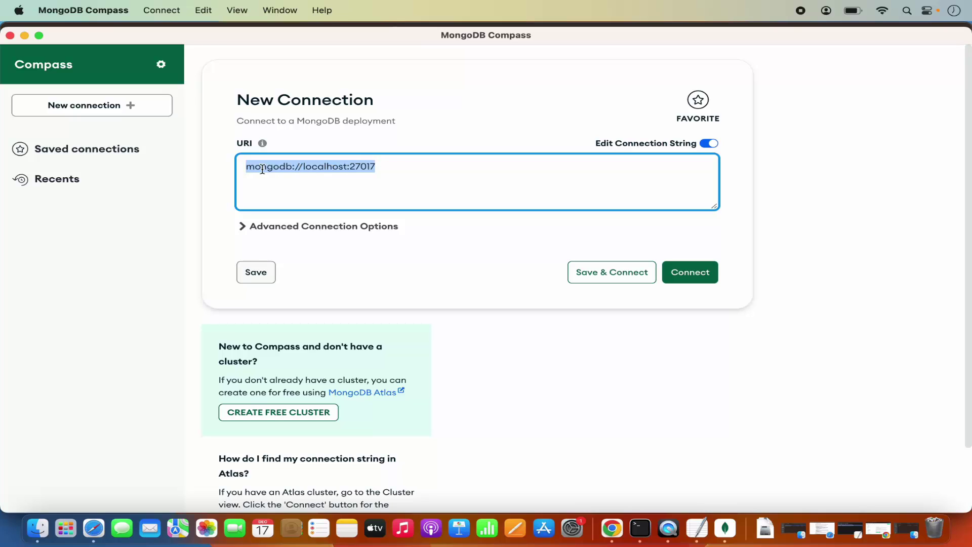
click(381, 166)
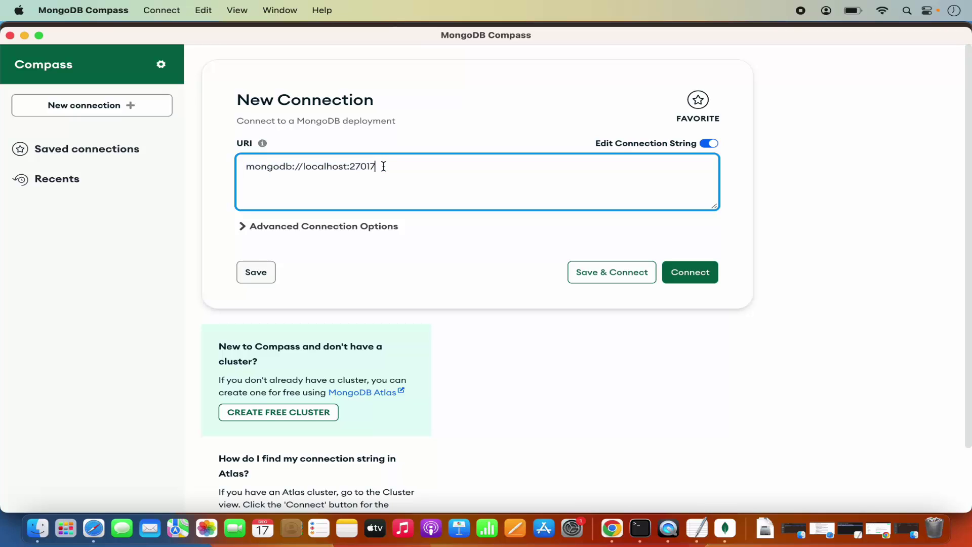
click(686, 276)
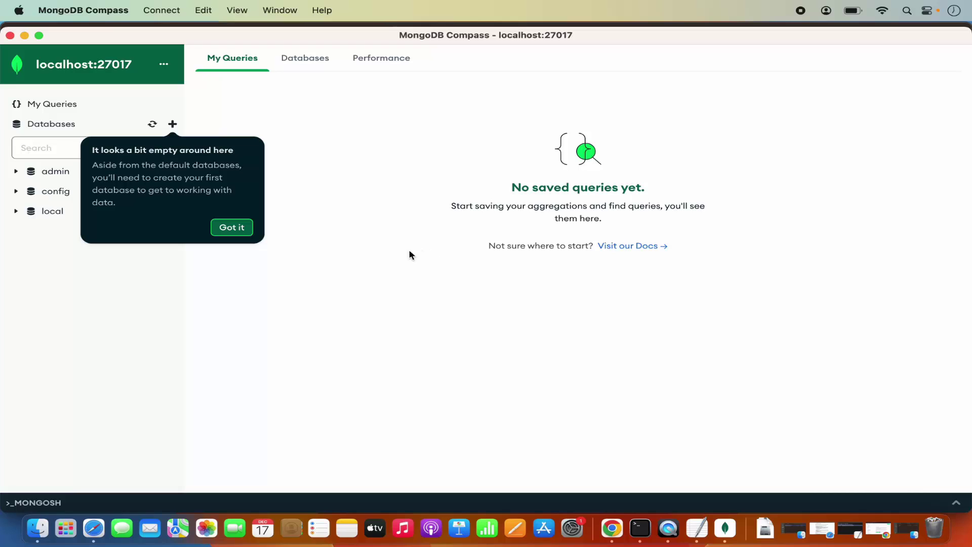
click(232, 227)
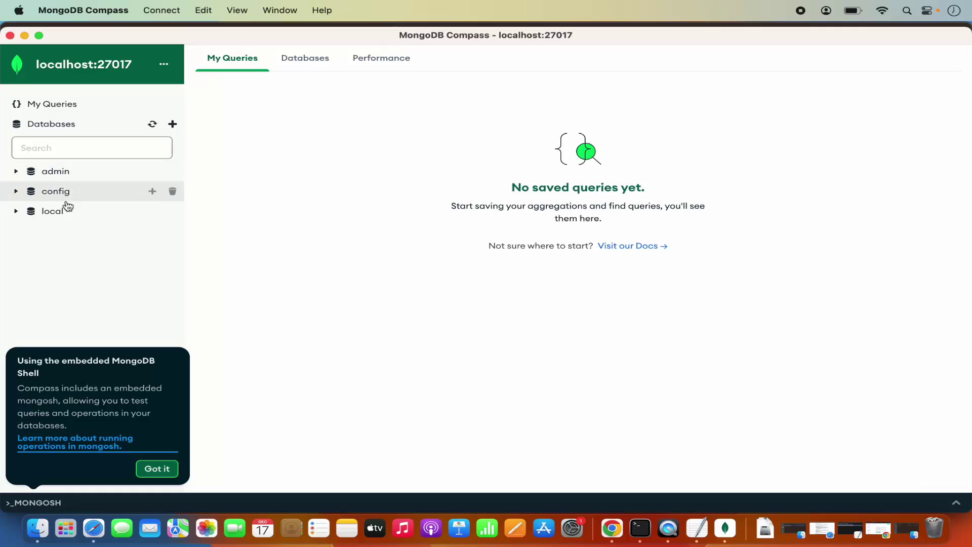
click(157, 469)
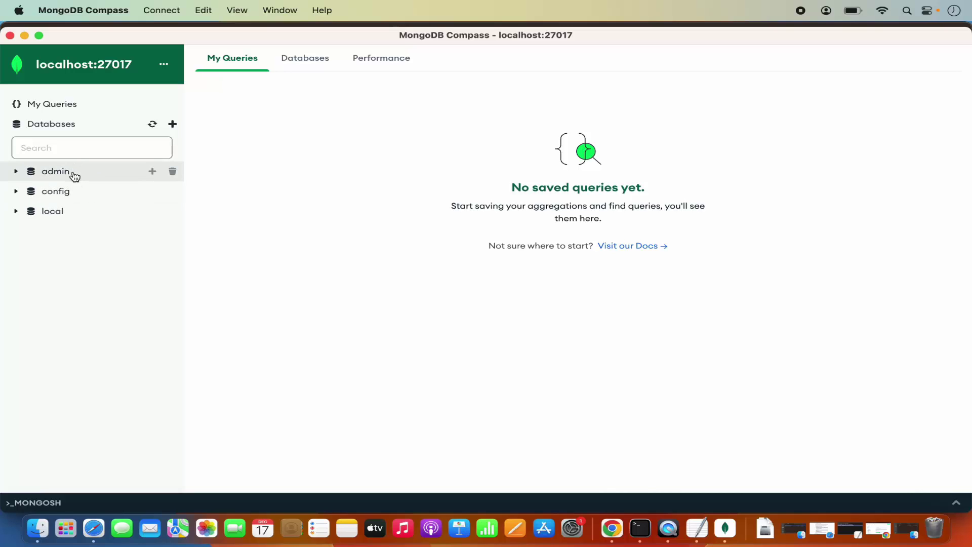
- Create database 'demo' with collection 'names' and dismiss the Explain Plan notice
click(173, 125)
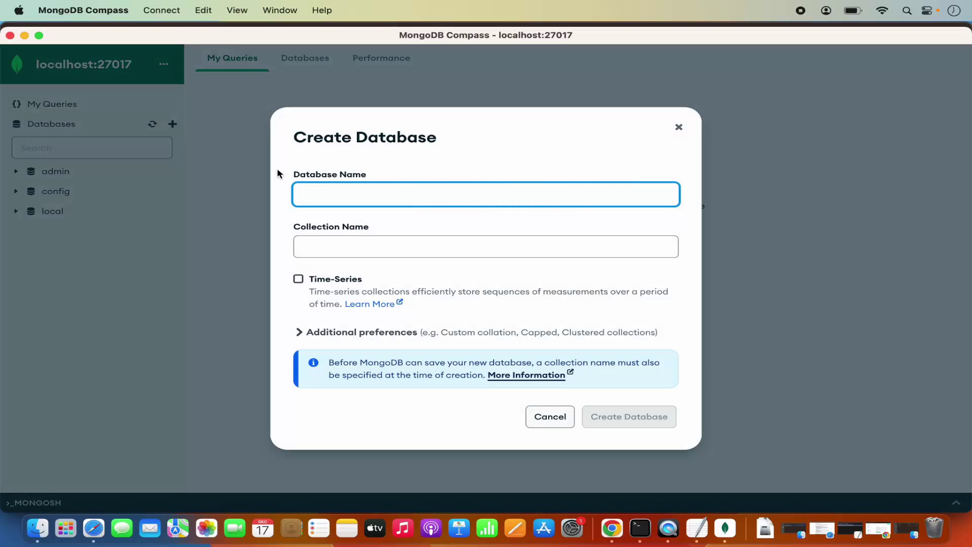
text(demo)
click(324, 244)
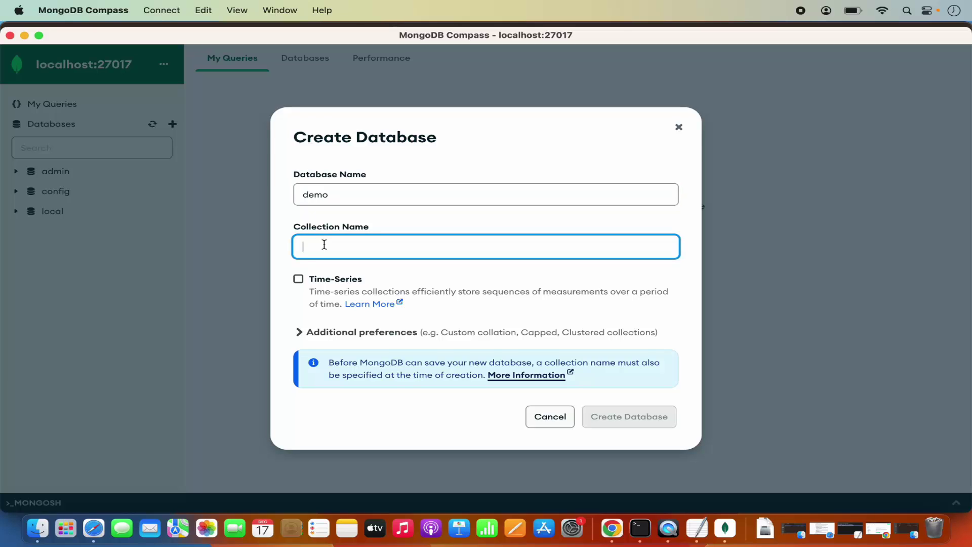
text(names)
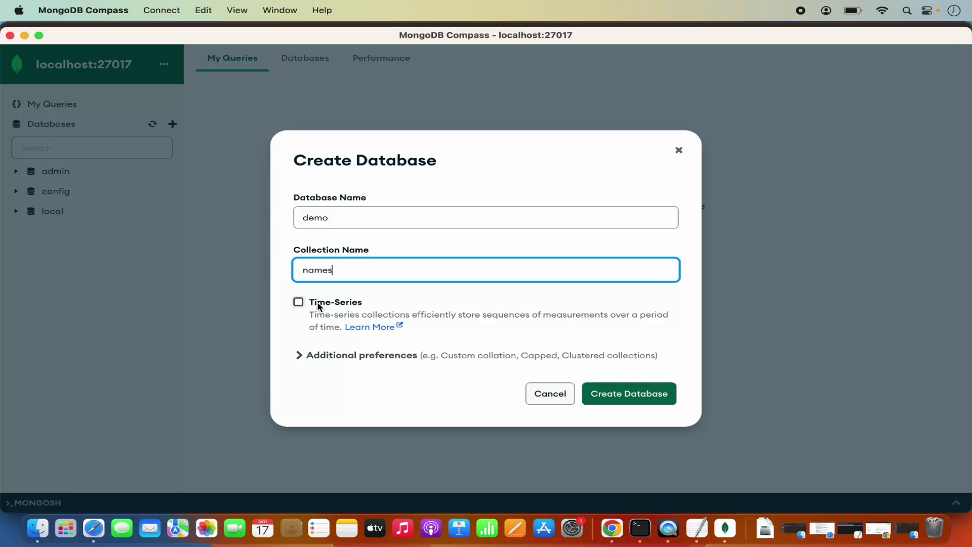
click(606, 395)
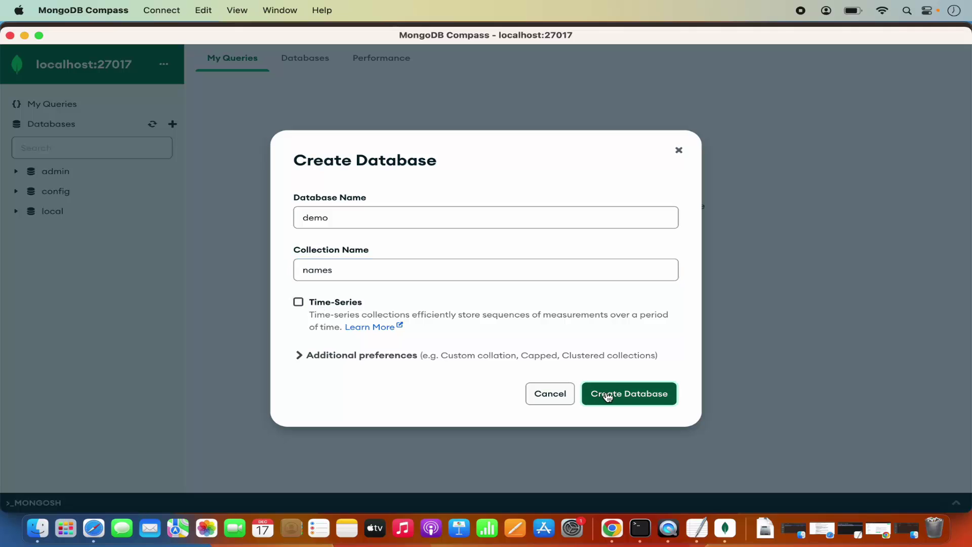
mouse_move(52, 211)
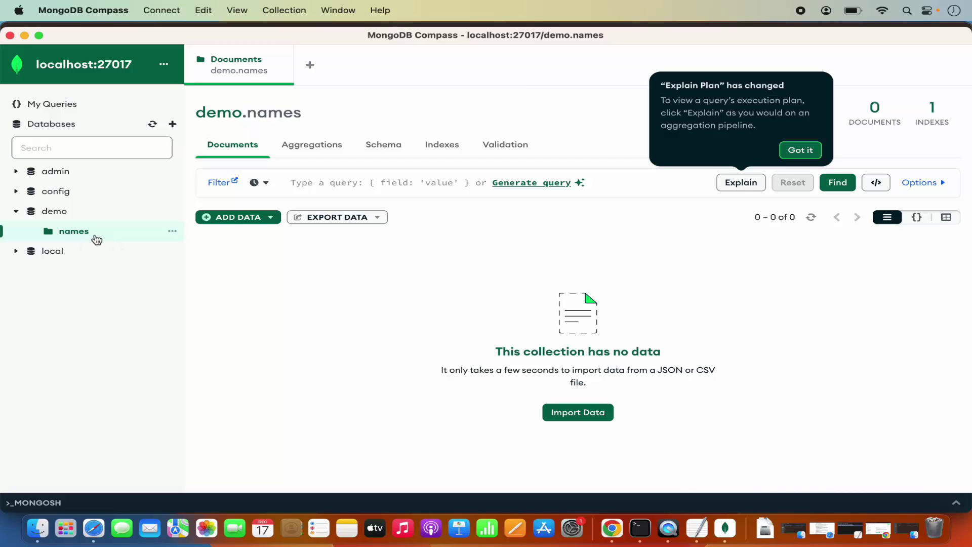
click(247, 270)
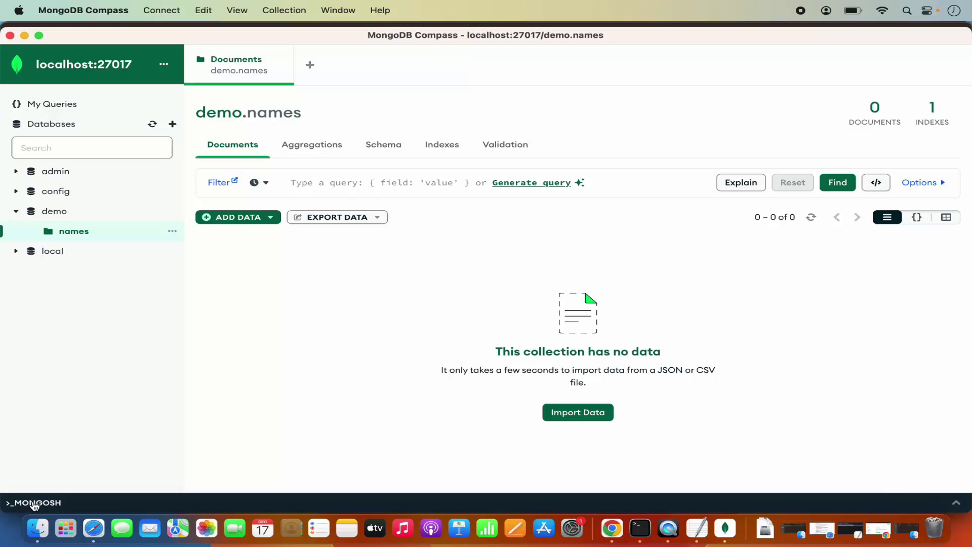
- Open the embedded mongosh and run show dbs, spotting demo in the listing
click(52, 503)
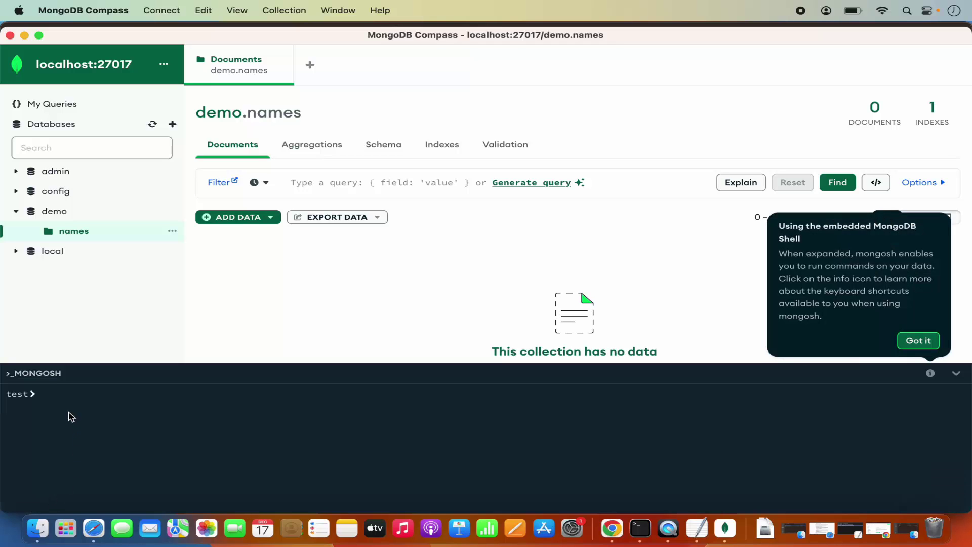
click(58, 396)
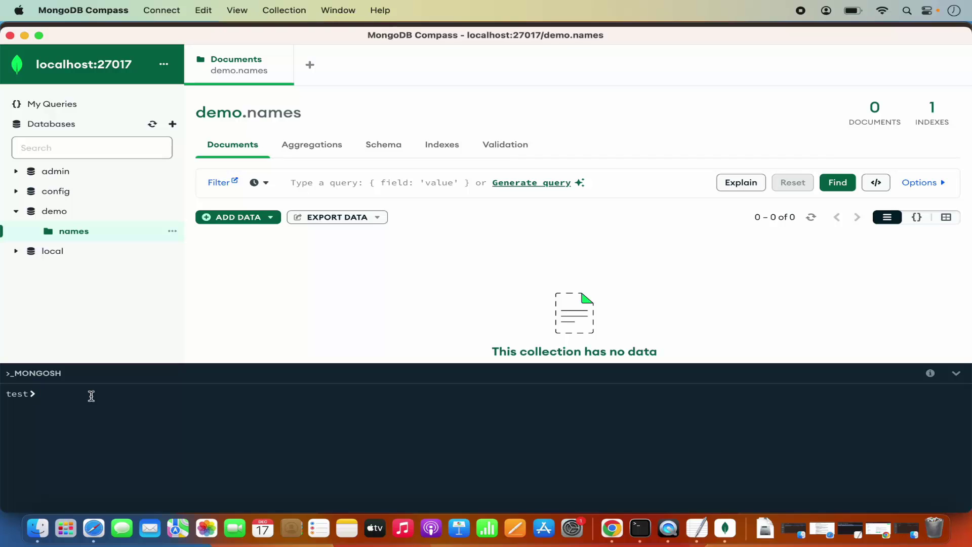
text(show)
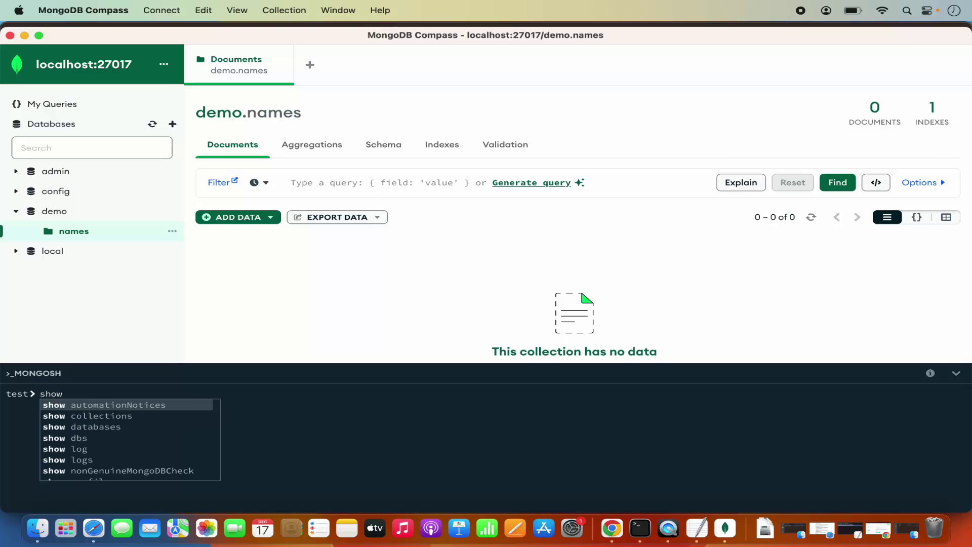
text( dbs)
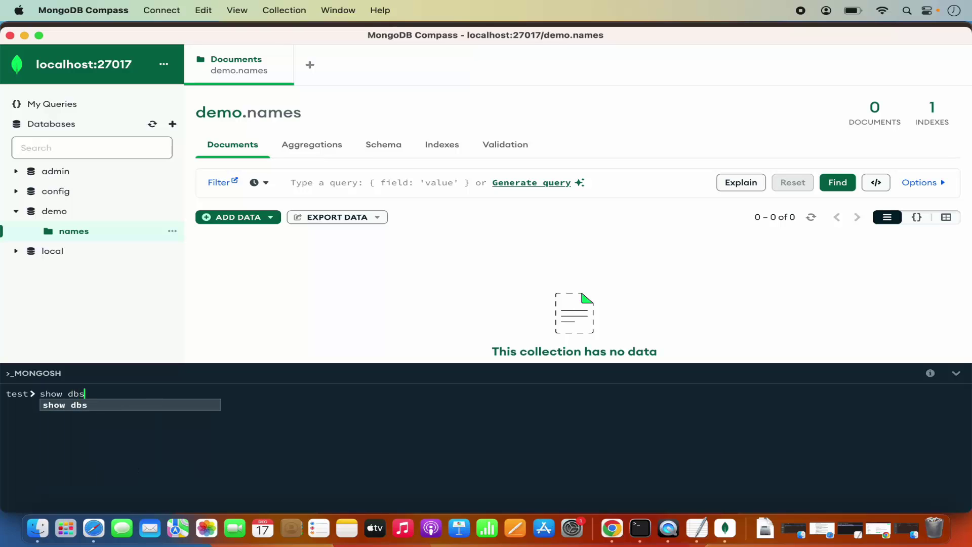
key(Escape)
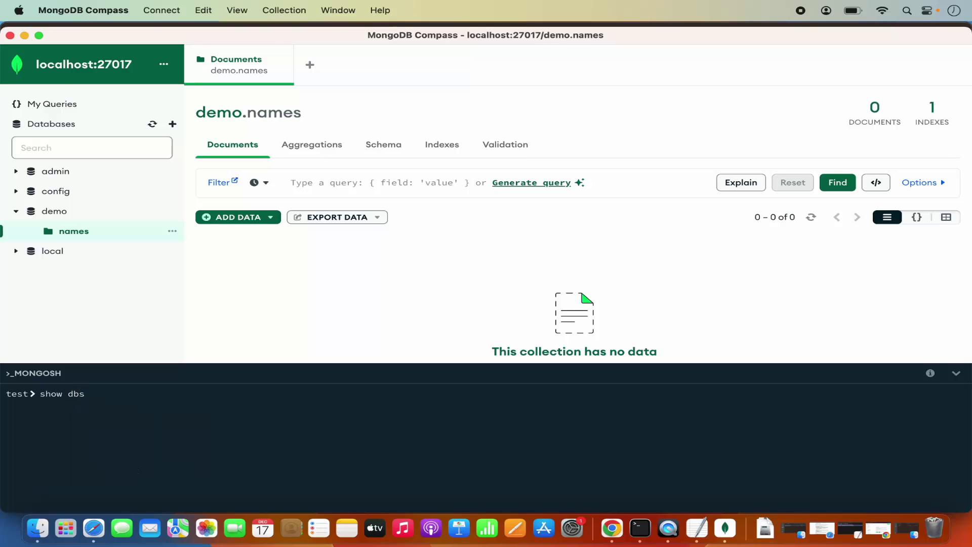
key(Return)
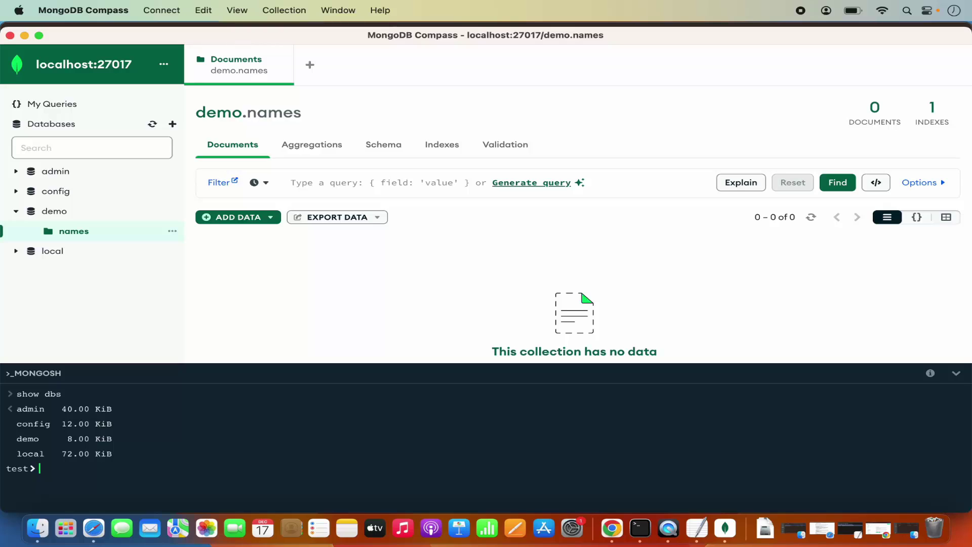
double_click(31, 440)
click(85, 474)
- Run use demo and show collections to confirm names, resizing the shell to review output
text(use)
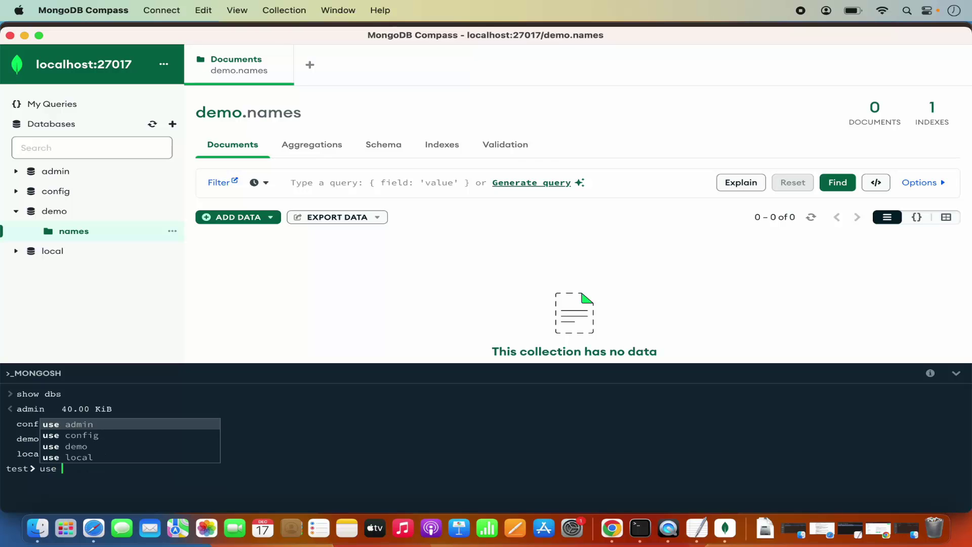
text( d)
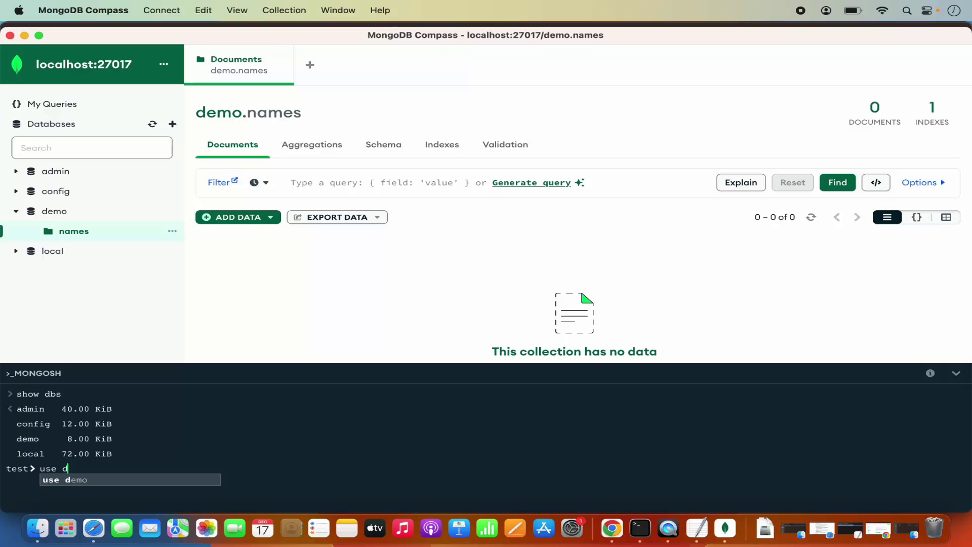
key(Tab)
key(Return)
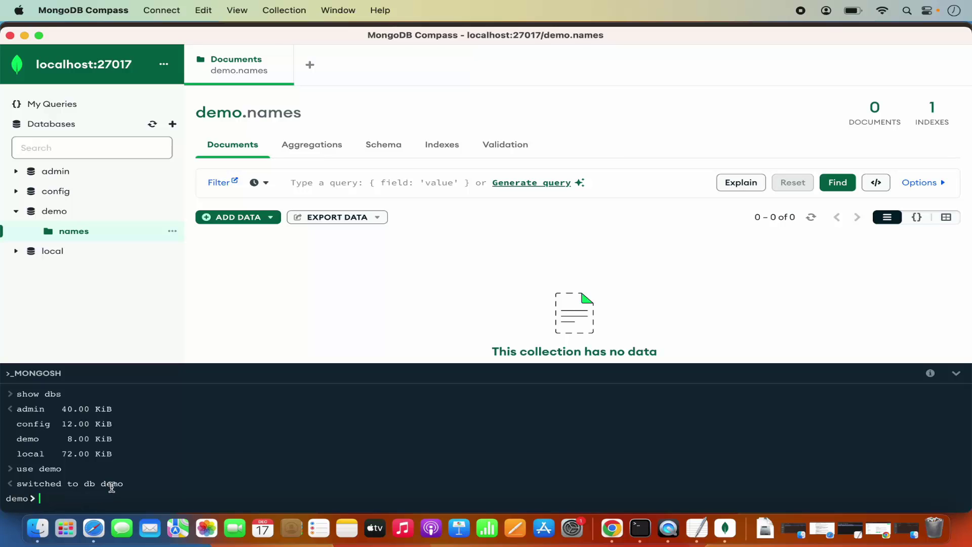
text(show)
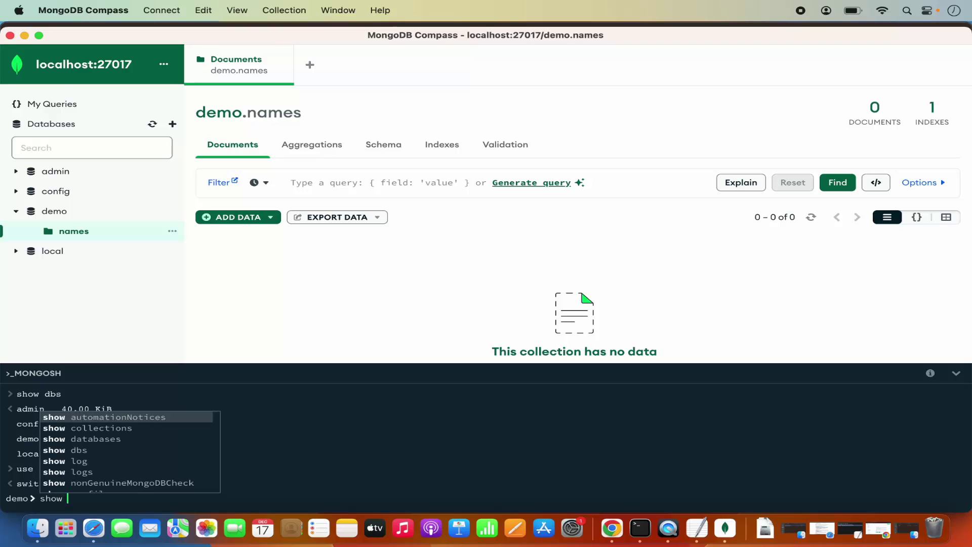
text( c)
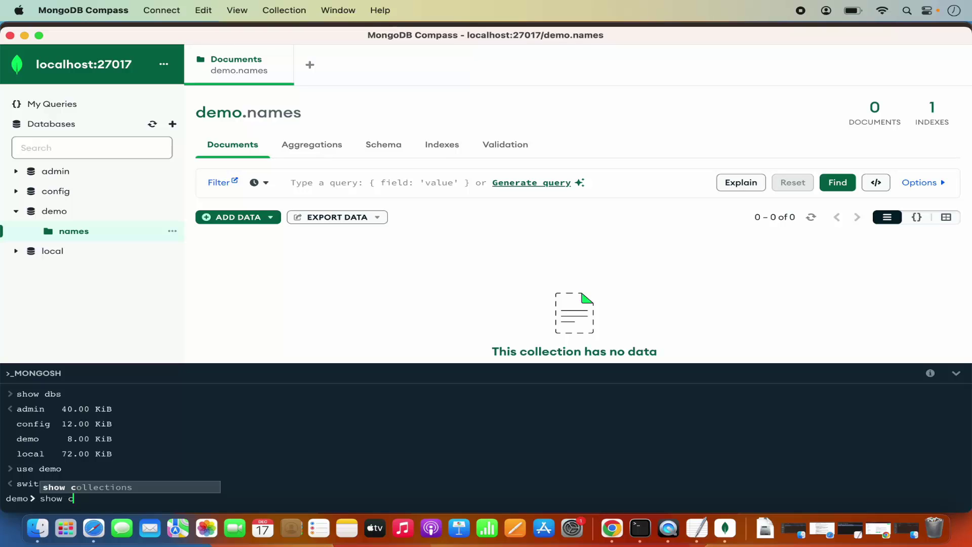
key(Tab)
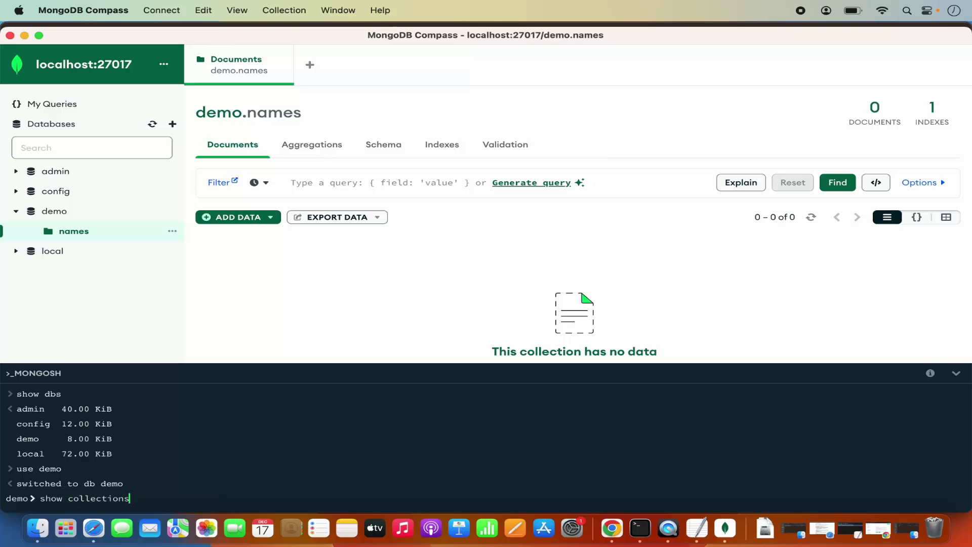
key(Return)
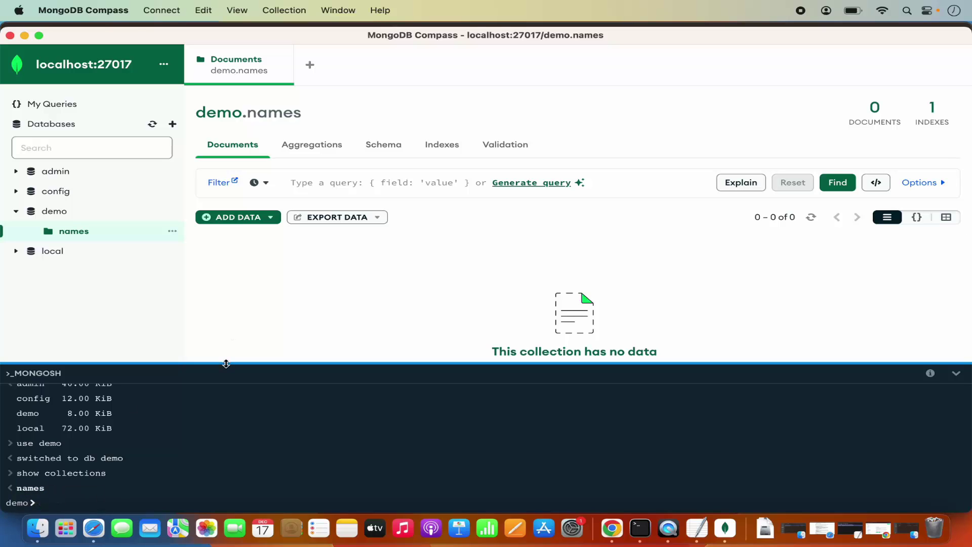
drag(226, 364, 232, 271)
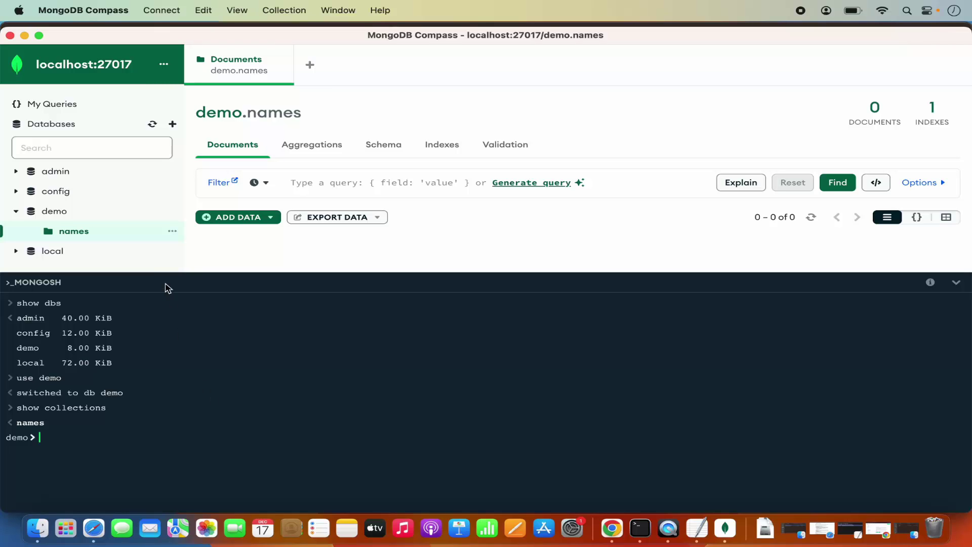
drag(165, 273, 165, 348)
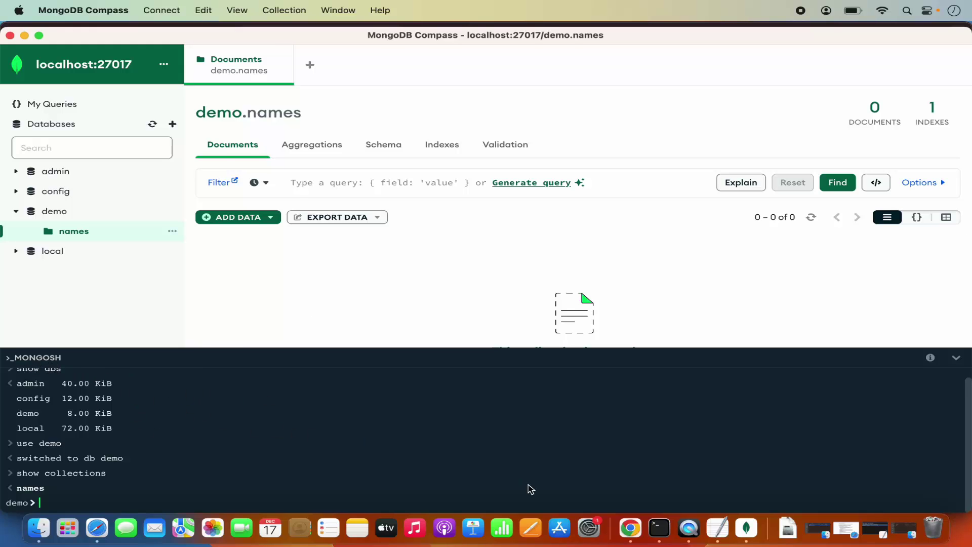
- Return to Chrome's MongoDB Shell Download page showing version 2.1.1 for MacOS M1 as zip
click(628, 529)
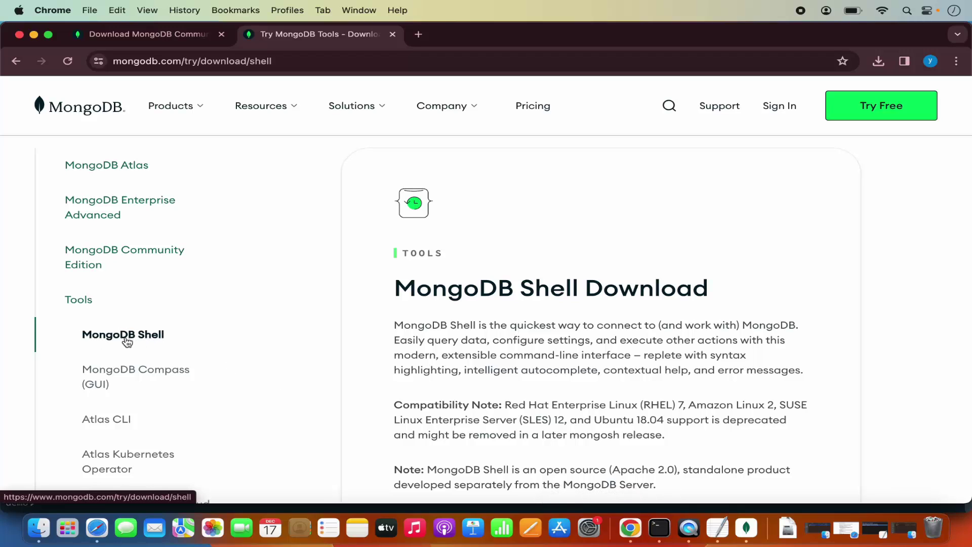
scroll(398, 354, down, 5)
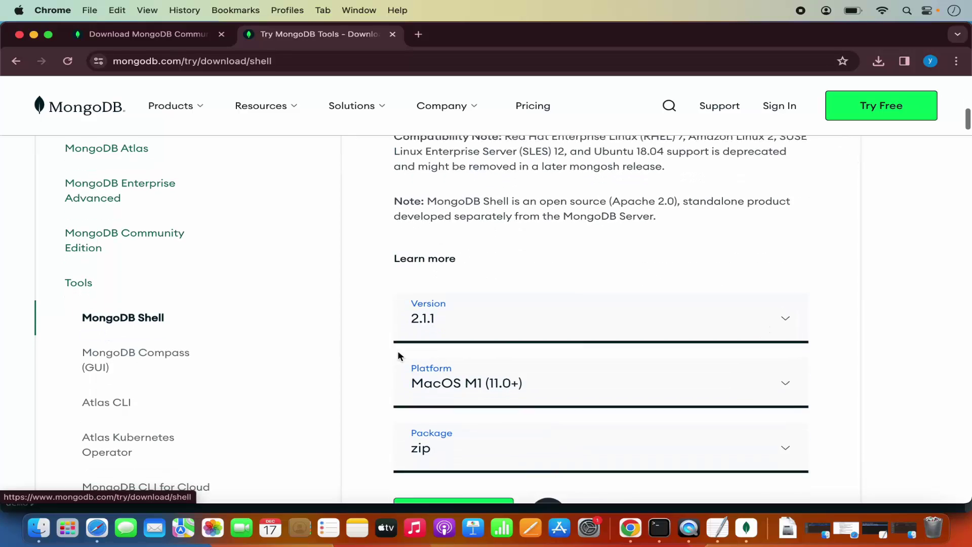